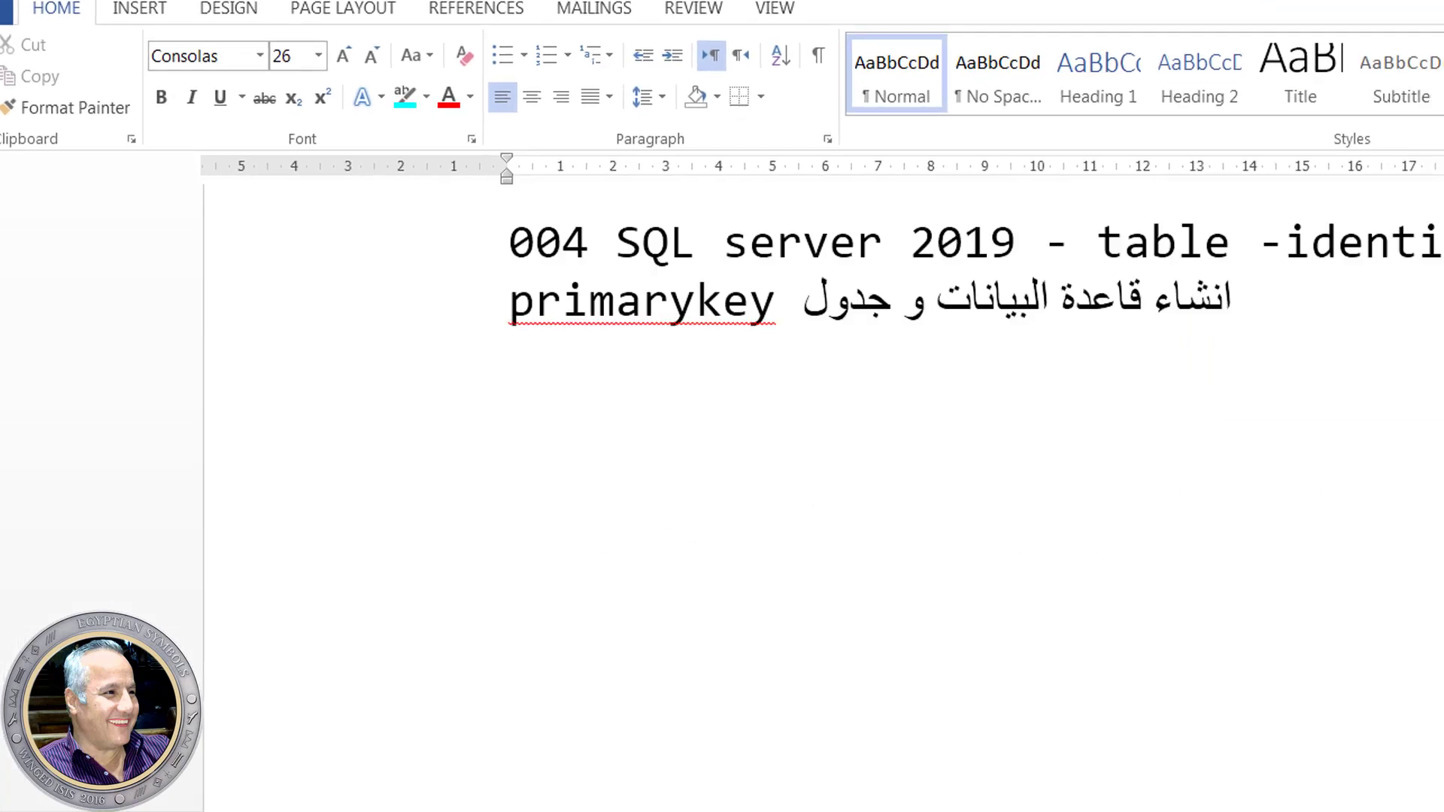
{"action": "scroll", "coordinate": [875, 679], "scroll_direction": "down", "scroll_amount": 8}
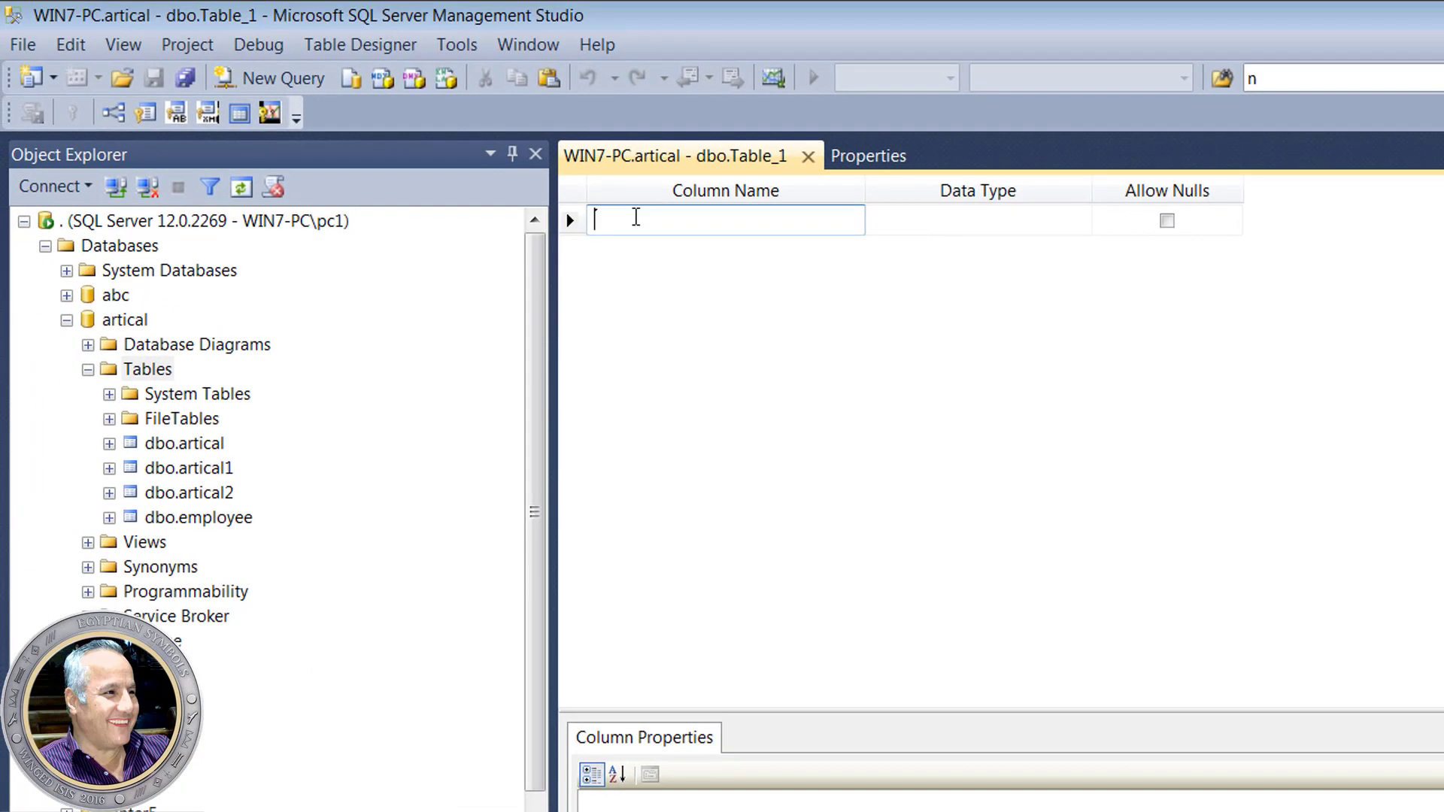
- Add an emp_id column of type int and make it the primary key
{"action": "type", "text": "emp"}
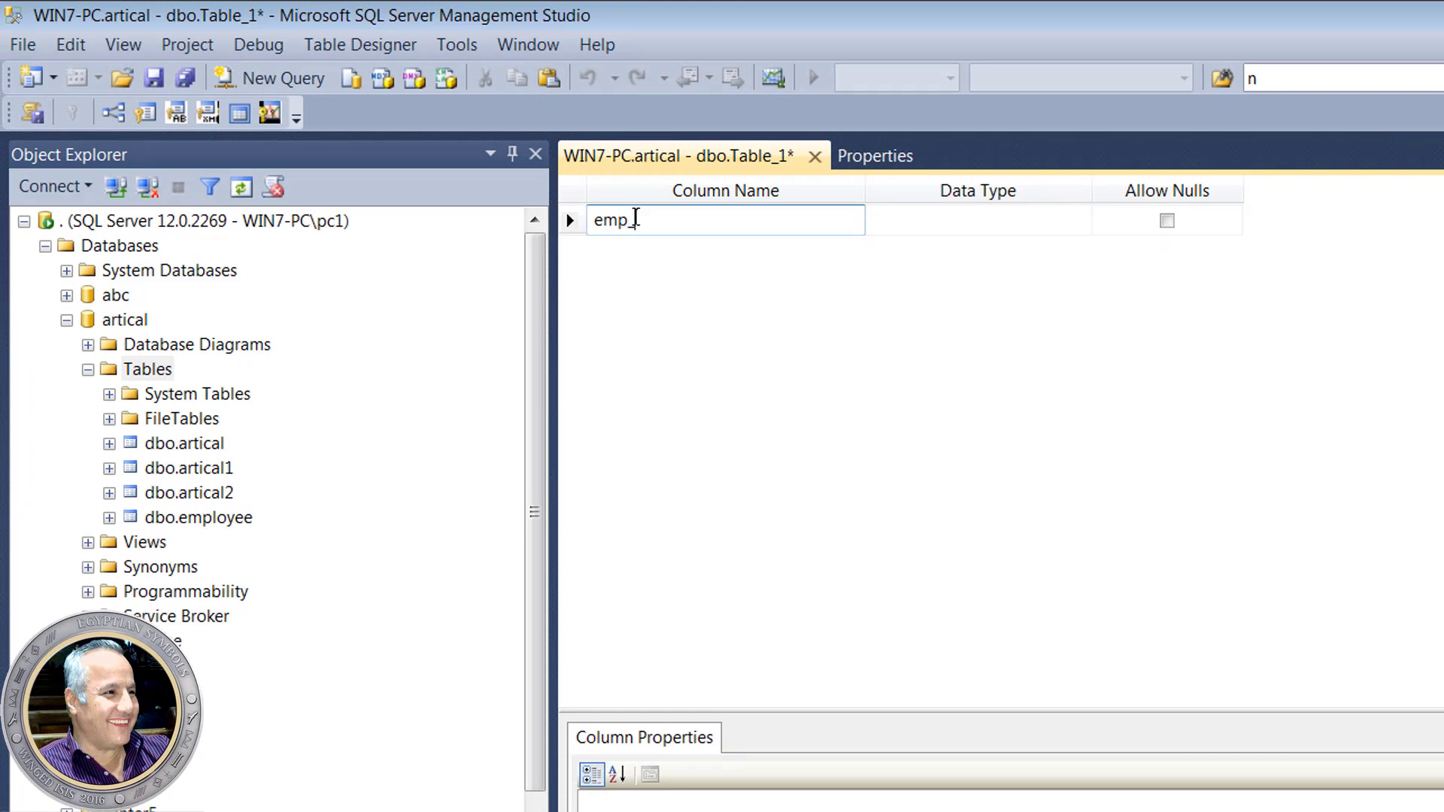
{"action": "type", "text": "_id"}
{"action": "left_click", "coordinate": [926, 224]}
{"action": "left_click", "coordinate": [1081, 220]}
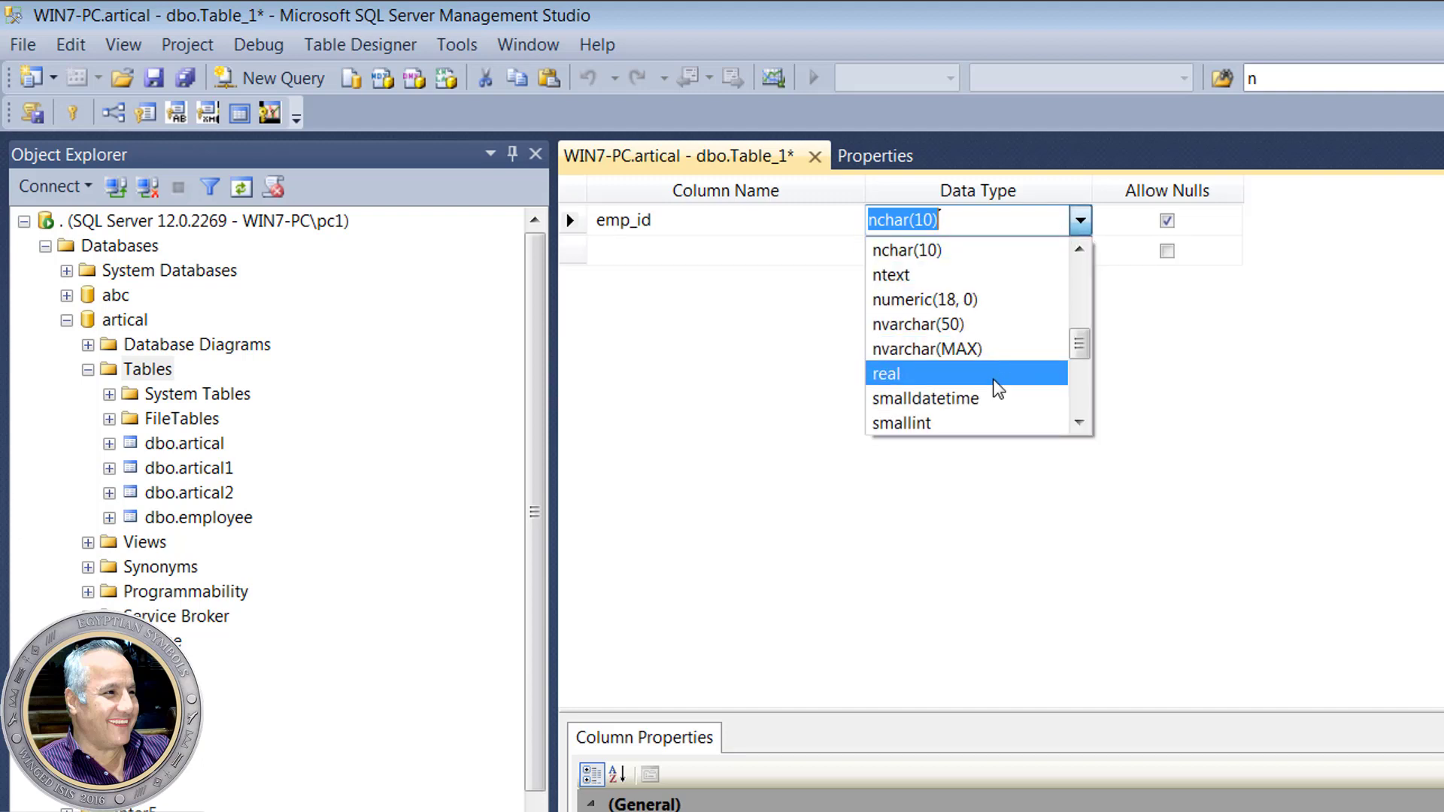
{"action": "left_click", "coordinate": [949, 222]}
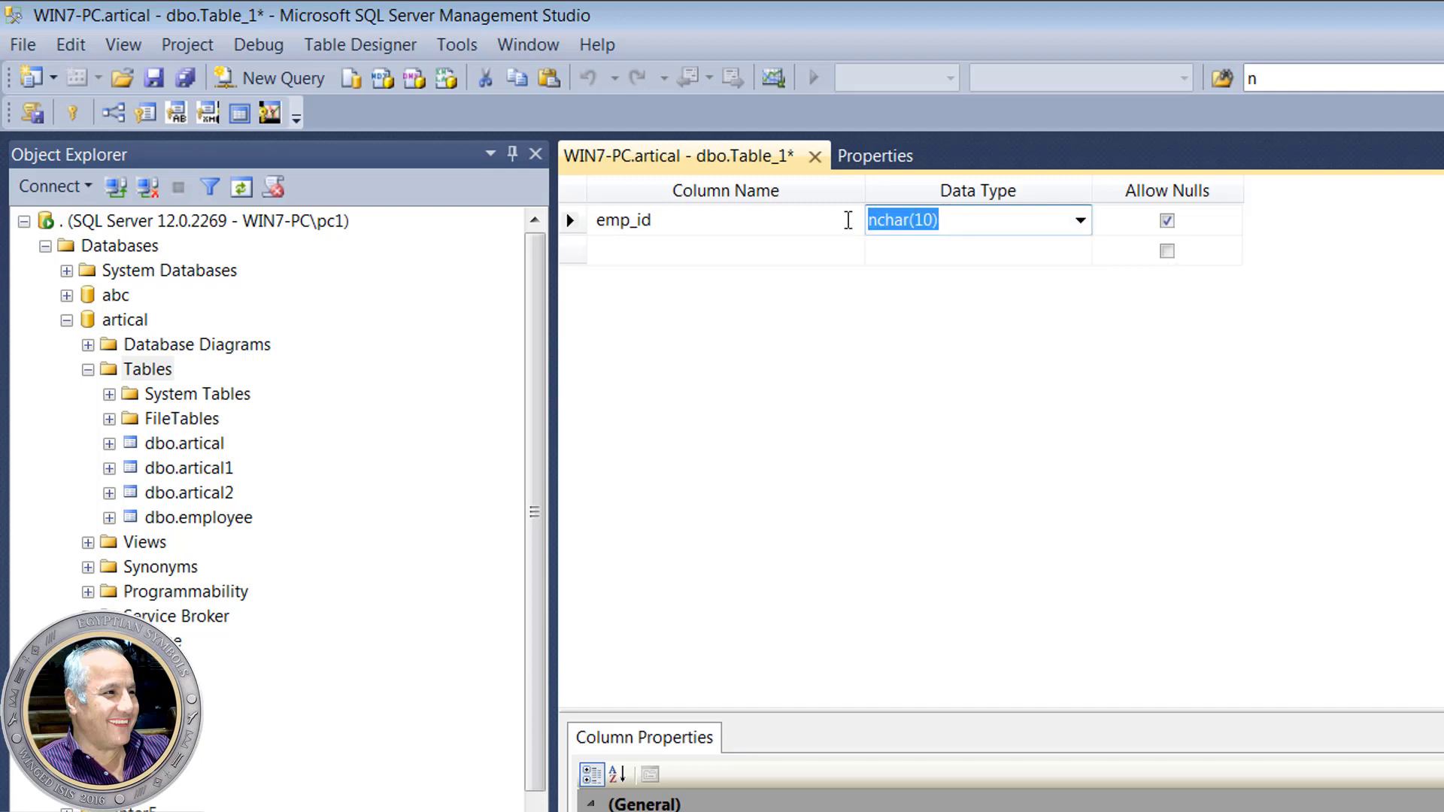
{"action": "type", "text": "int"}
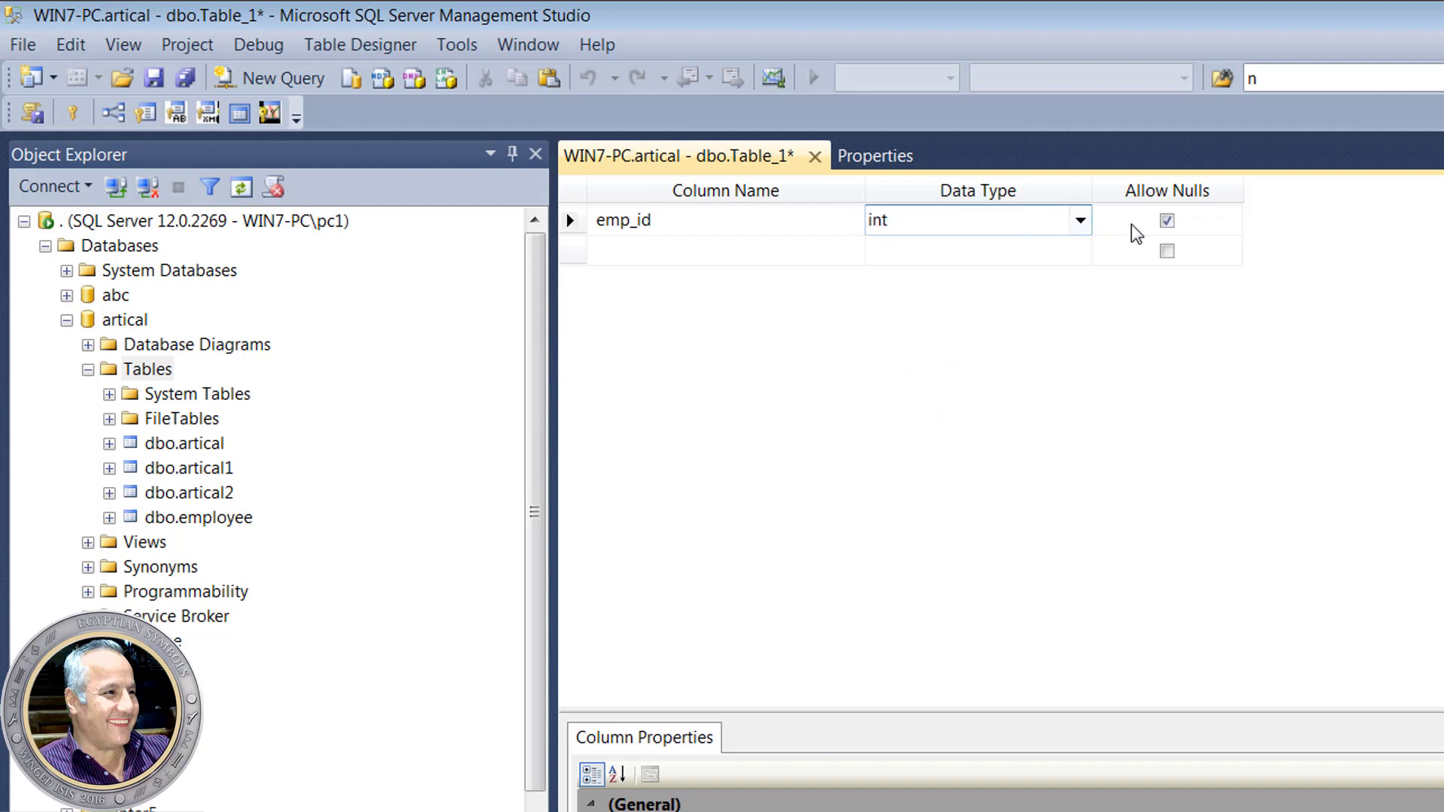
{"action": "left_click", "coordinate": [567, 222]}
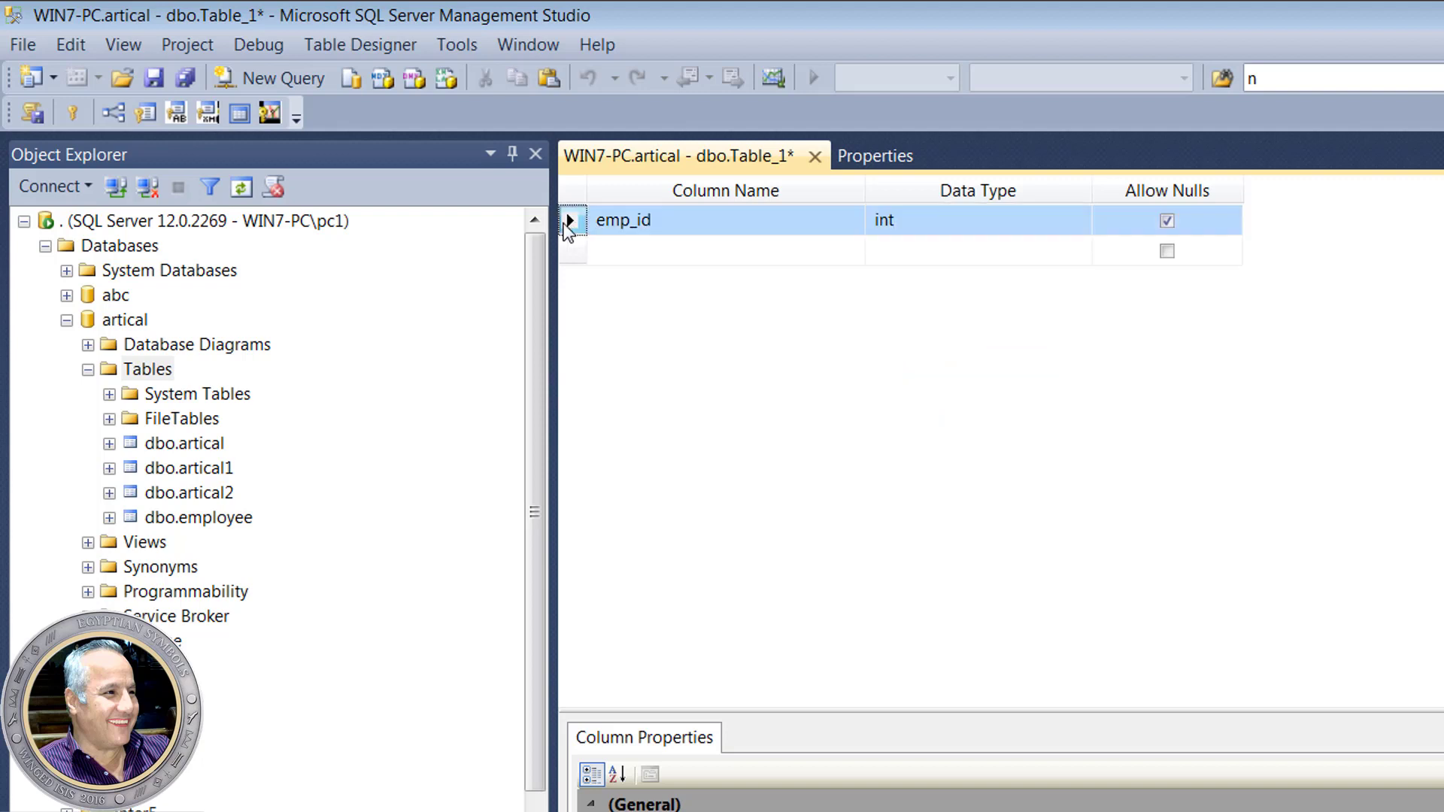
{"action": "right_click", "coordinate": [567, 222]}
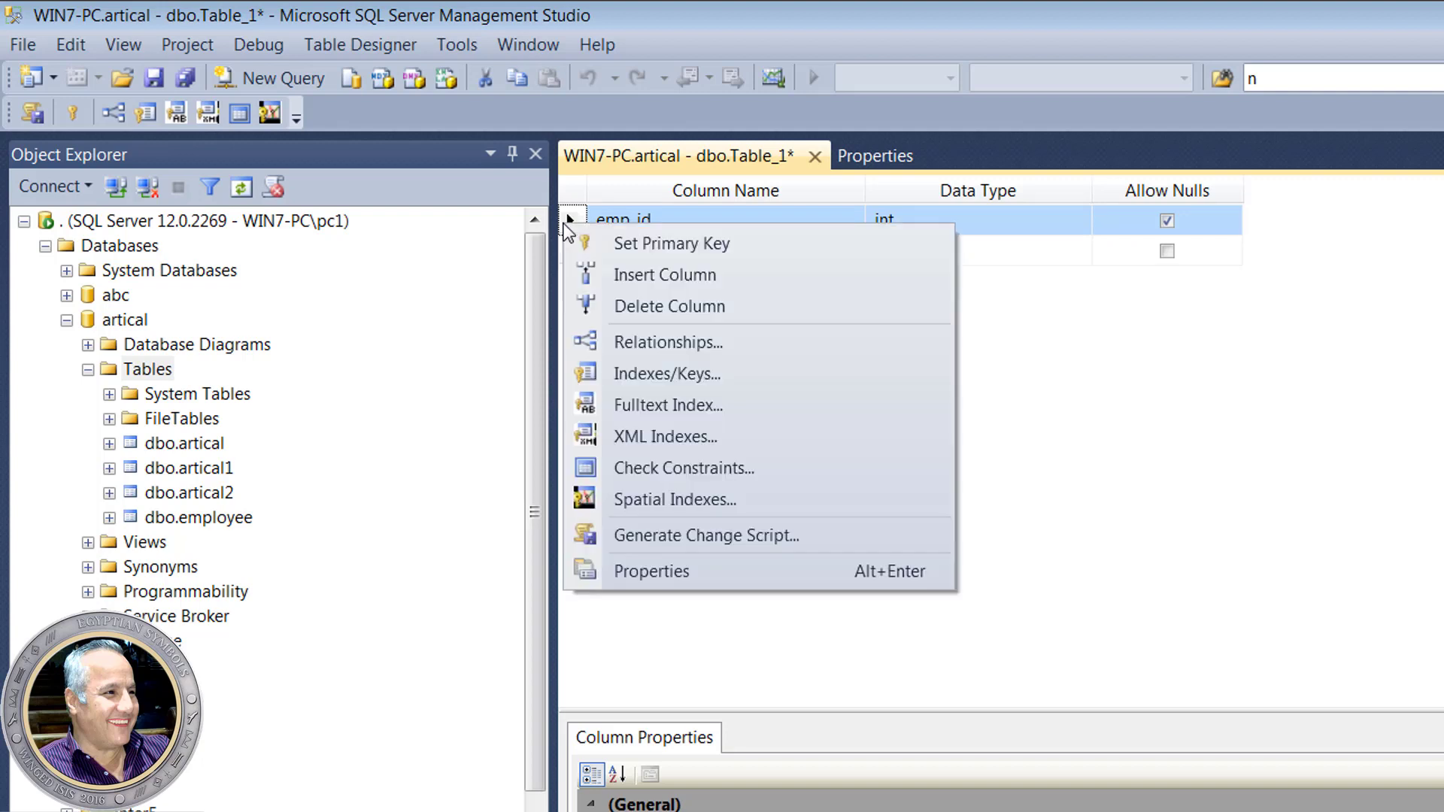
{"action": "left_click", "coordinate": [655, 248]}
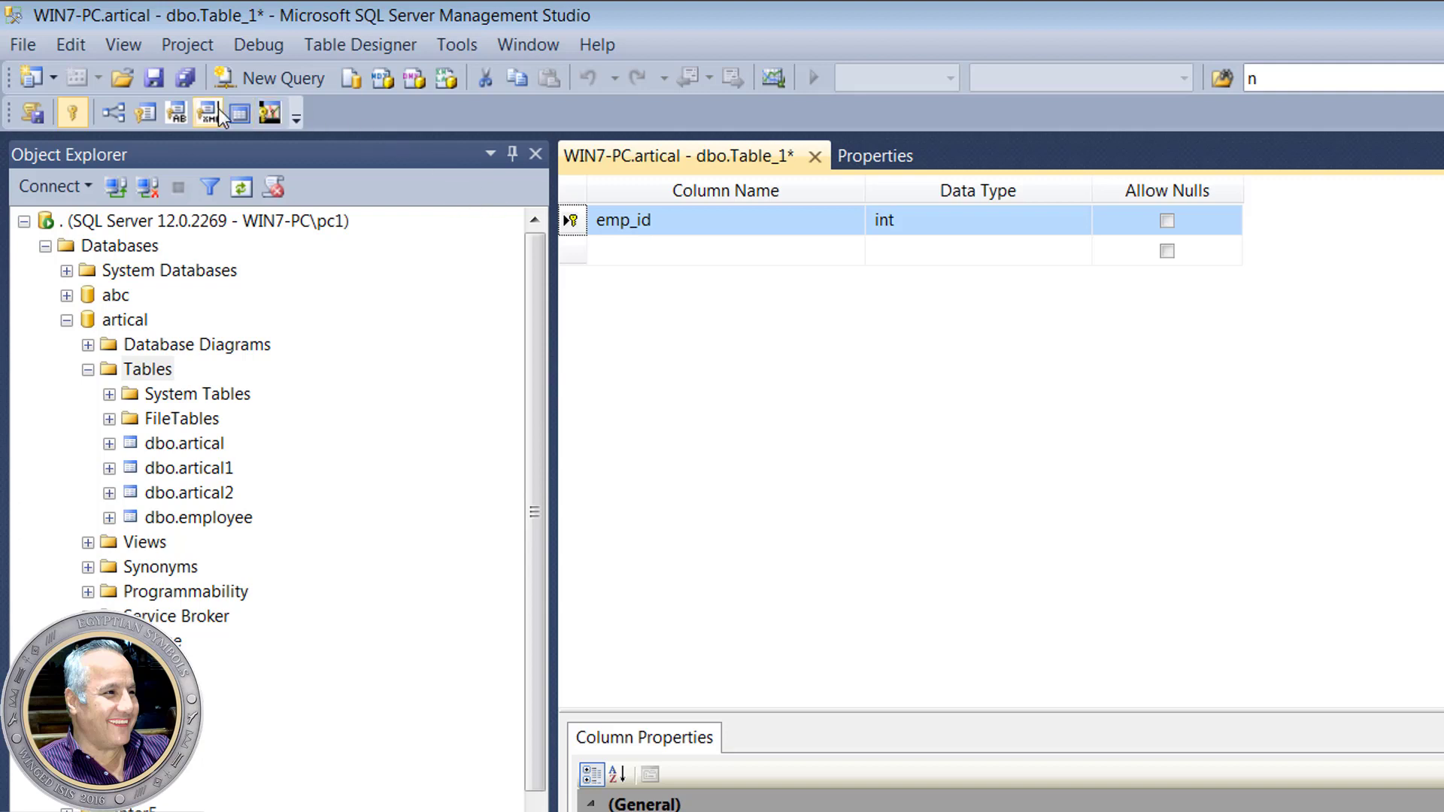
- Save the new table design under the name emp1
{"action": "left_click", "coordinate": [163, 85]}
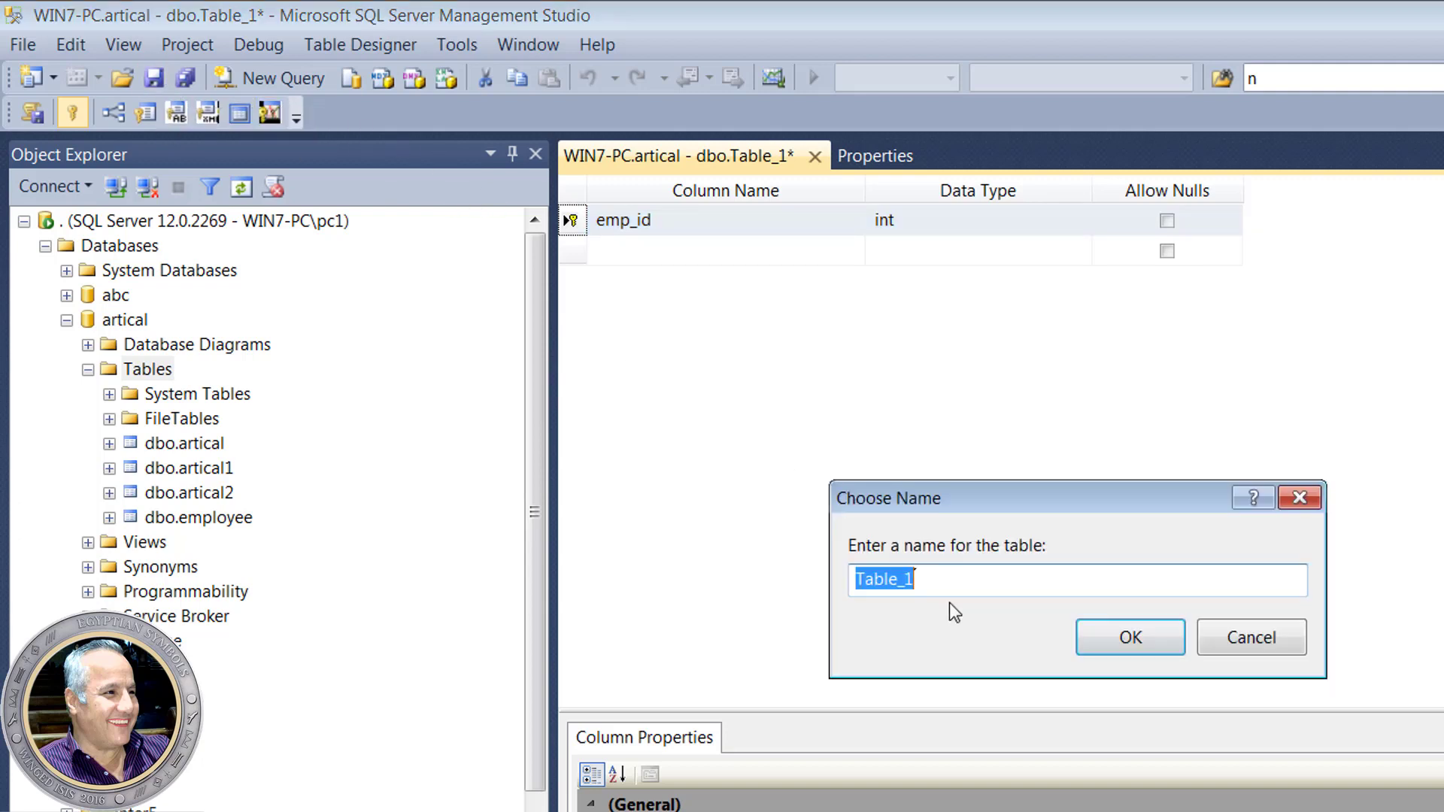
{"action": "type", "text": "emp"}
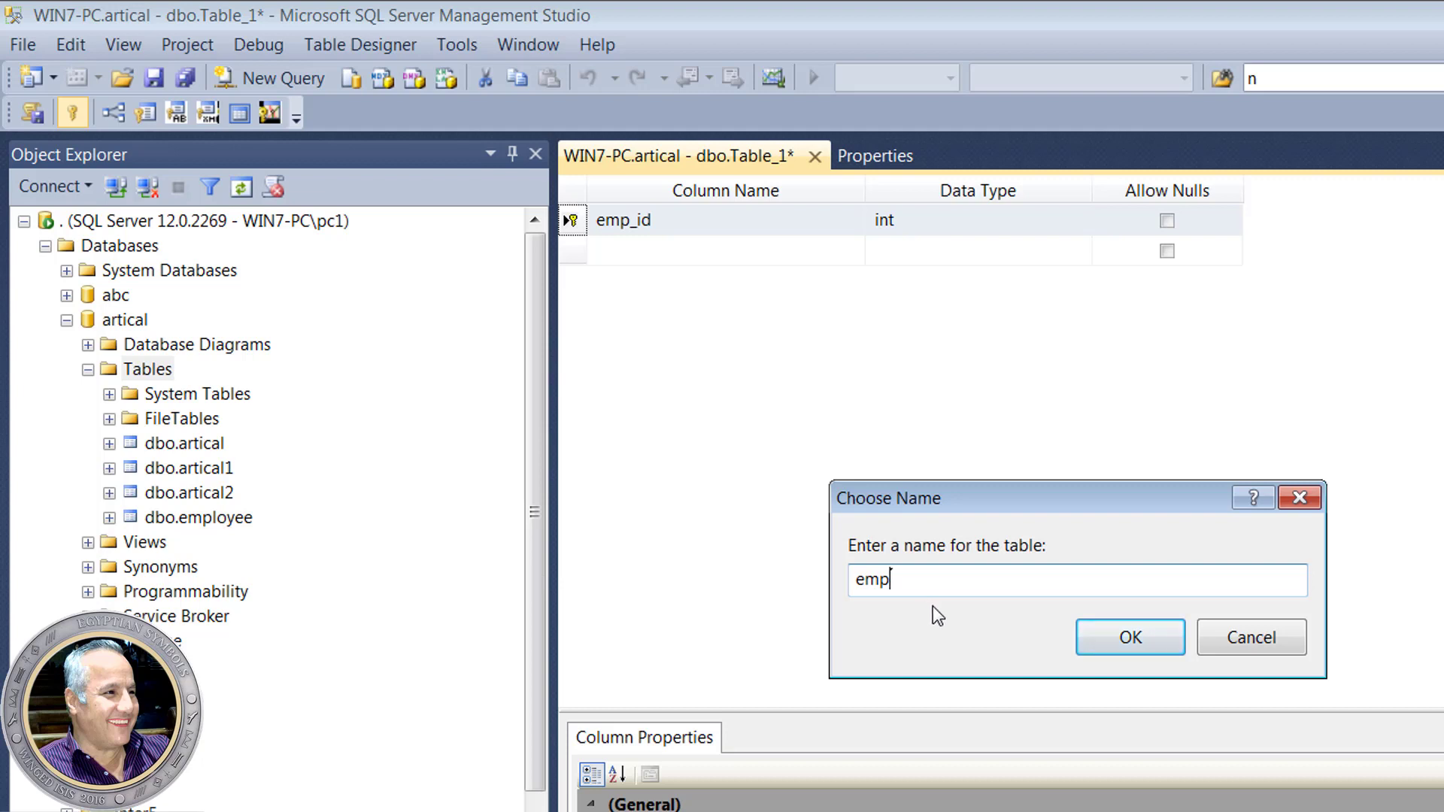
{"action": "type", "text": "1"}
{"action": "left_click", "coordinate": [1129, 638]}
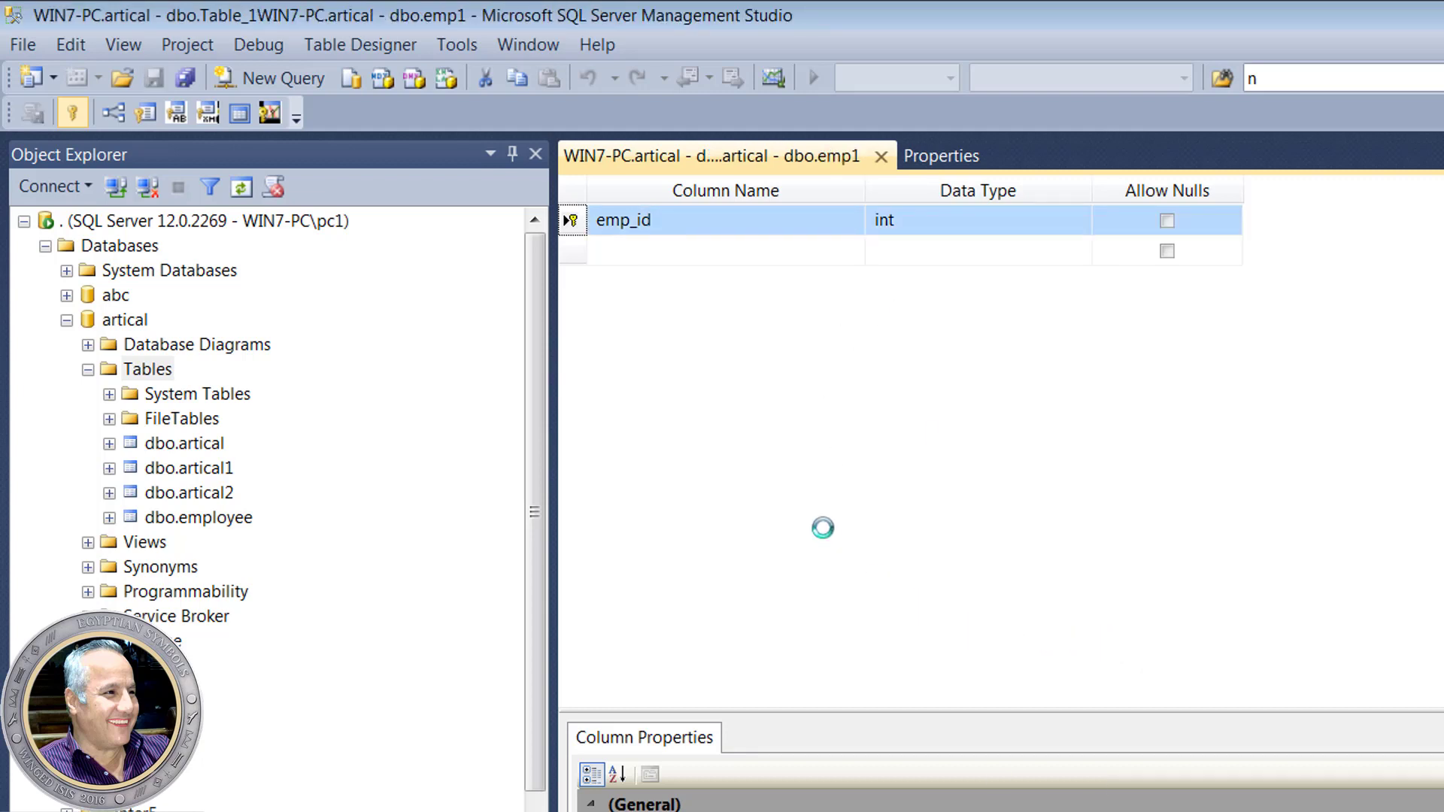
- Set the emp1 table's Identity Column property to emp_id and return to its column design
{"action": "right_click", "coordinate": [653, 223]}
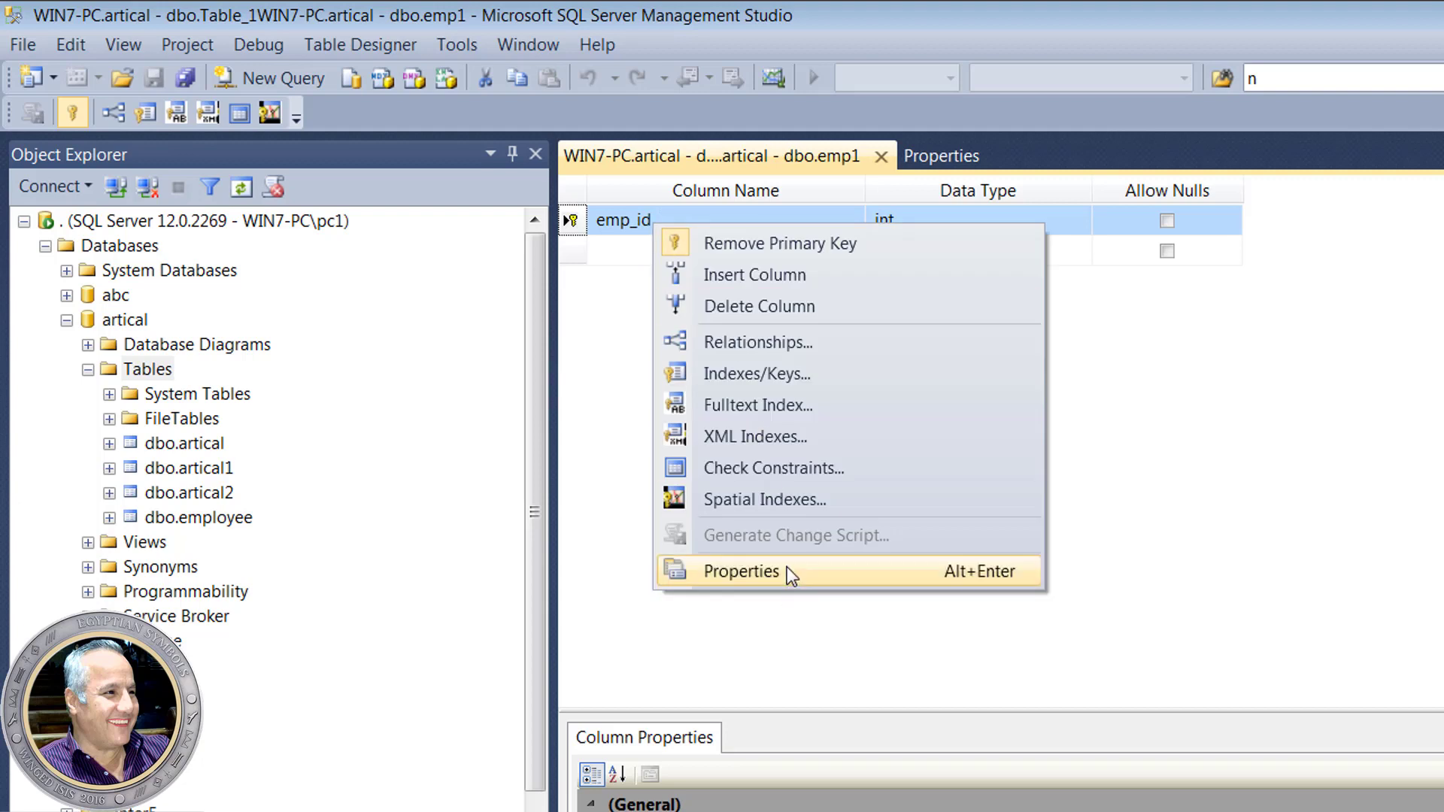
{"action": "left_click", "coordinate": [787, 572]}
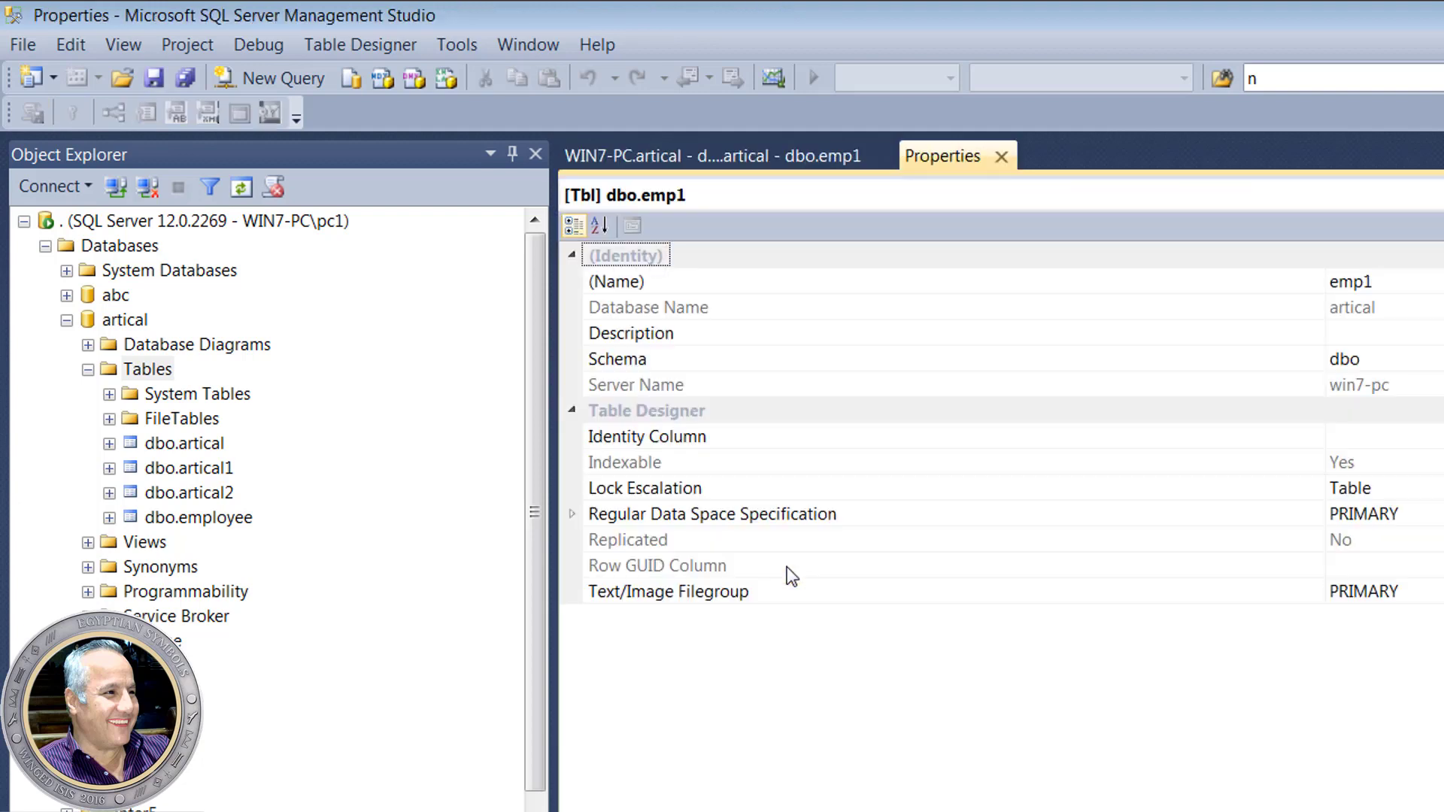
{"action": "left_click", "coordinate": [749, 447]}
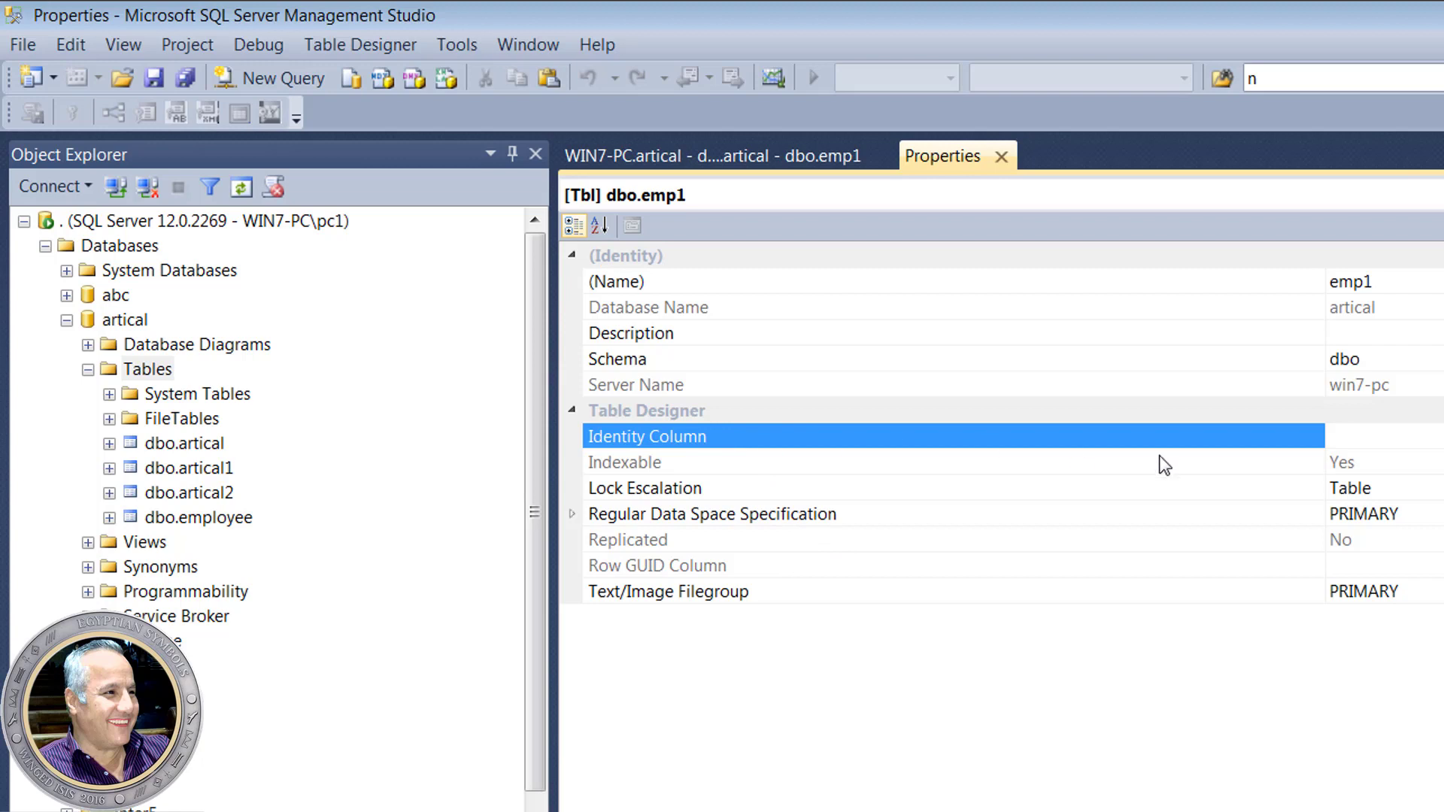
{"action": "left_click", "coordinate": [1376, 438]}
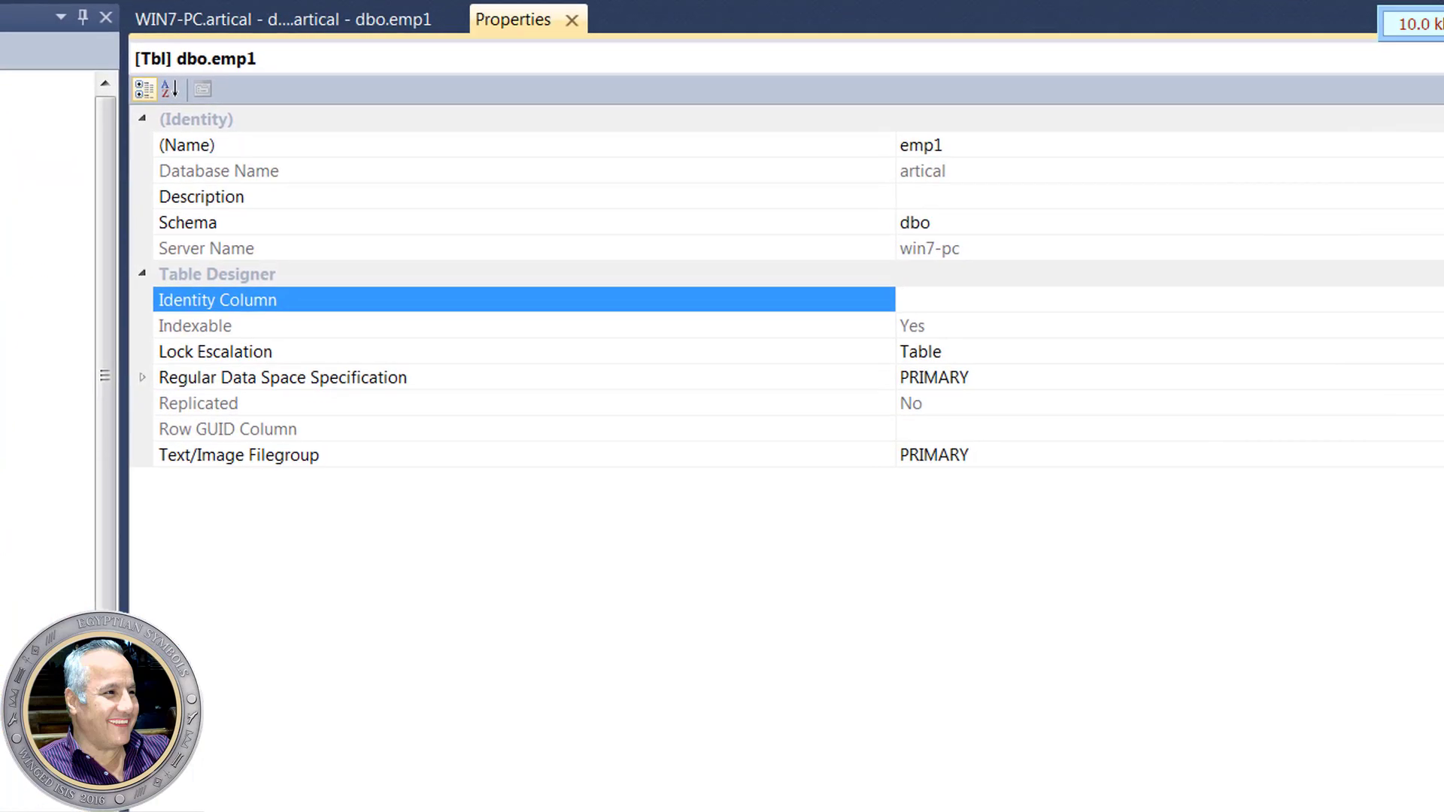
{"action": "left_click", "coordinate": [1440, 436]}
{"action": "left_click", "coordinate": [1271, 286]}
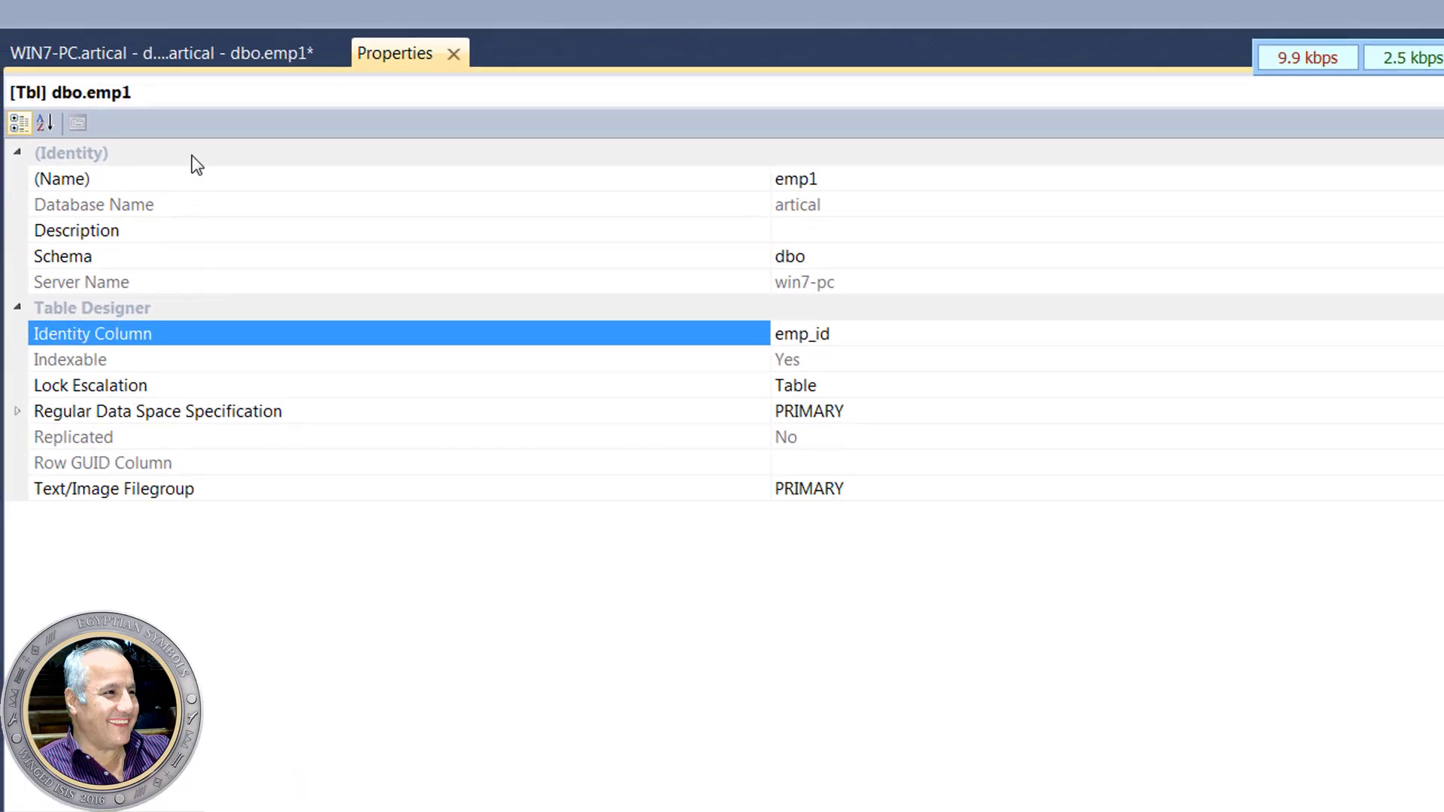
{"action": "left_click", "coordinate": [166, 28]}
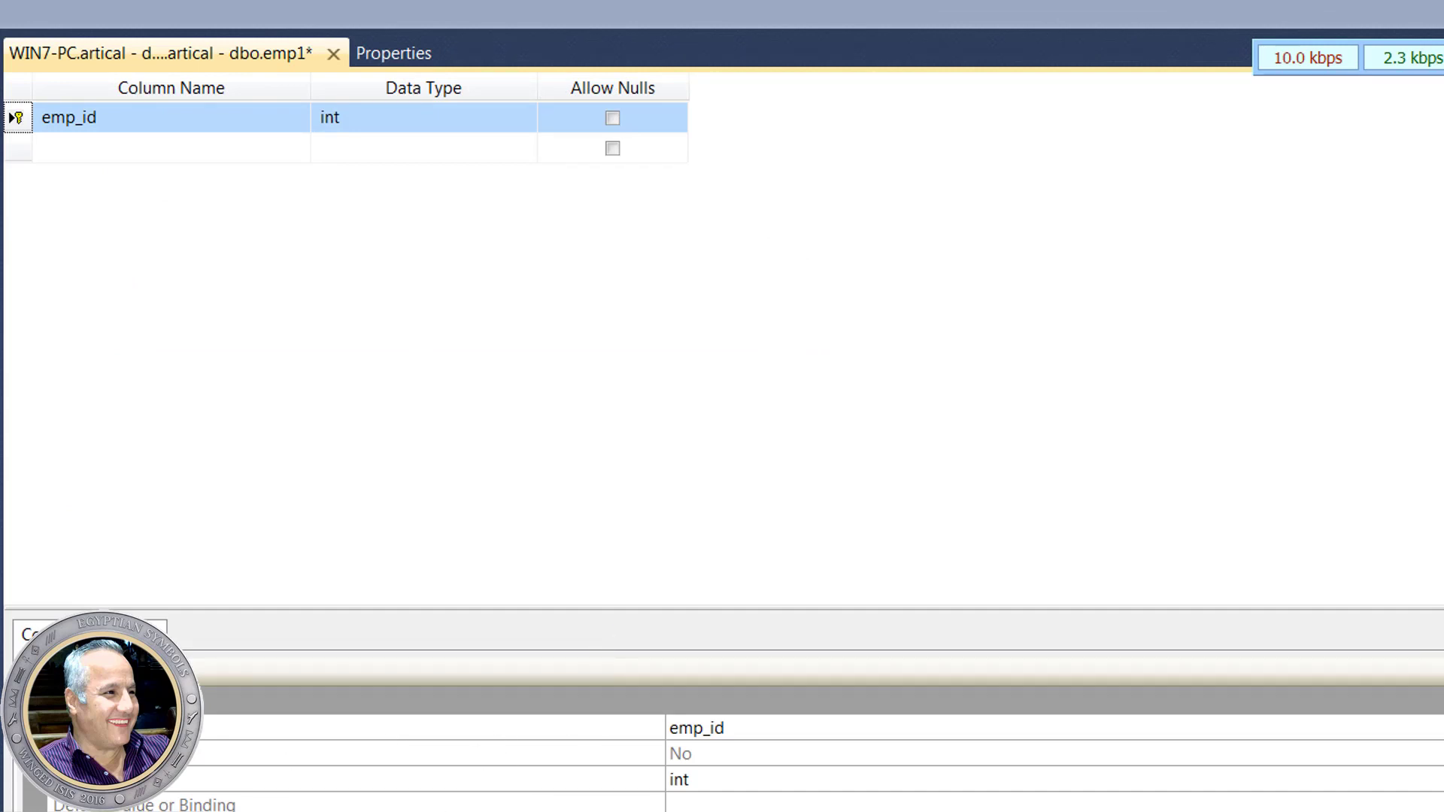
- Select the emp_id row and expand its Identity Specification in Column Properties
{"action": "left_click", "coordinate": [94, 120]}
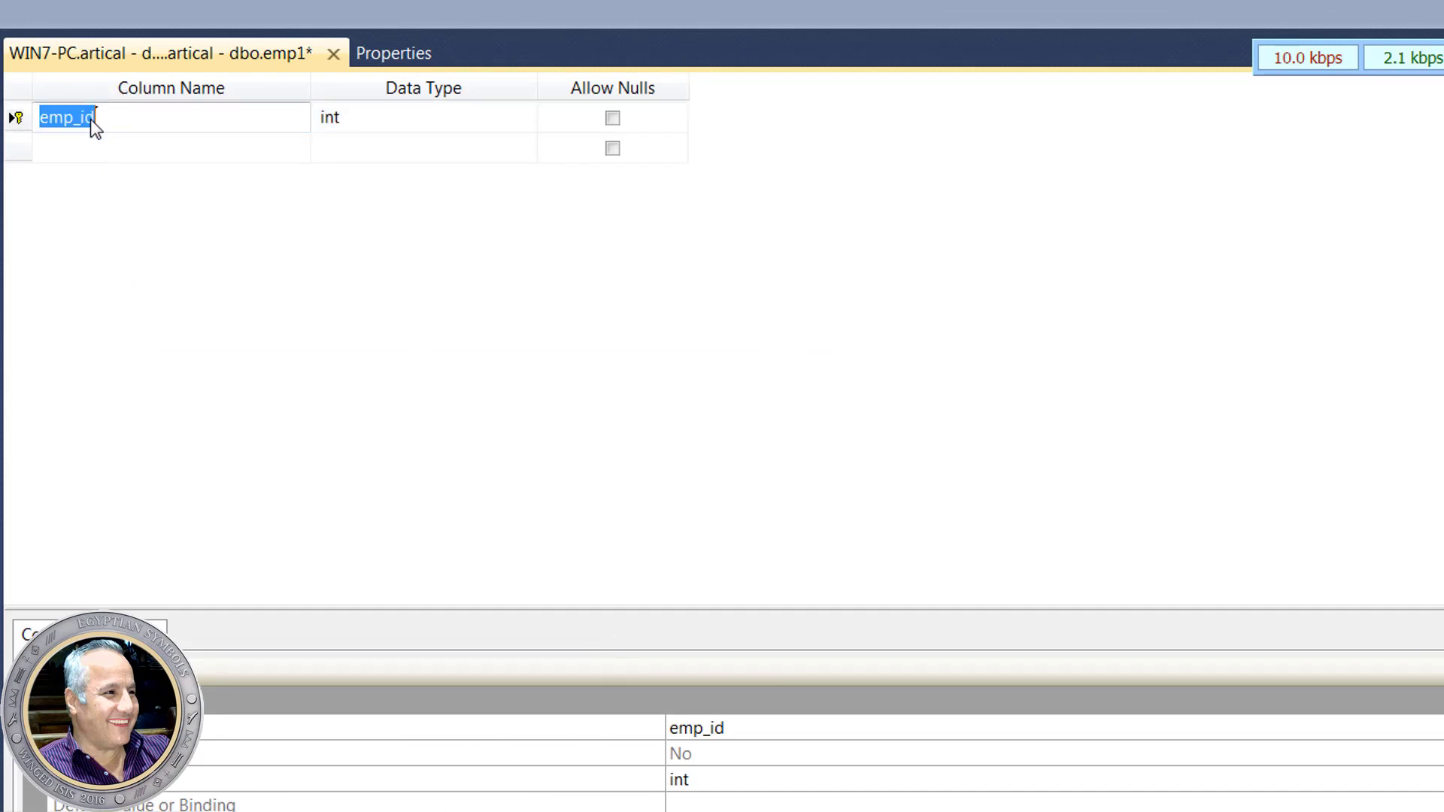
{"action": "left_click", "coordinate": [16, 119]}
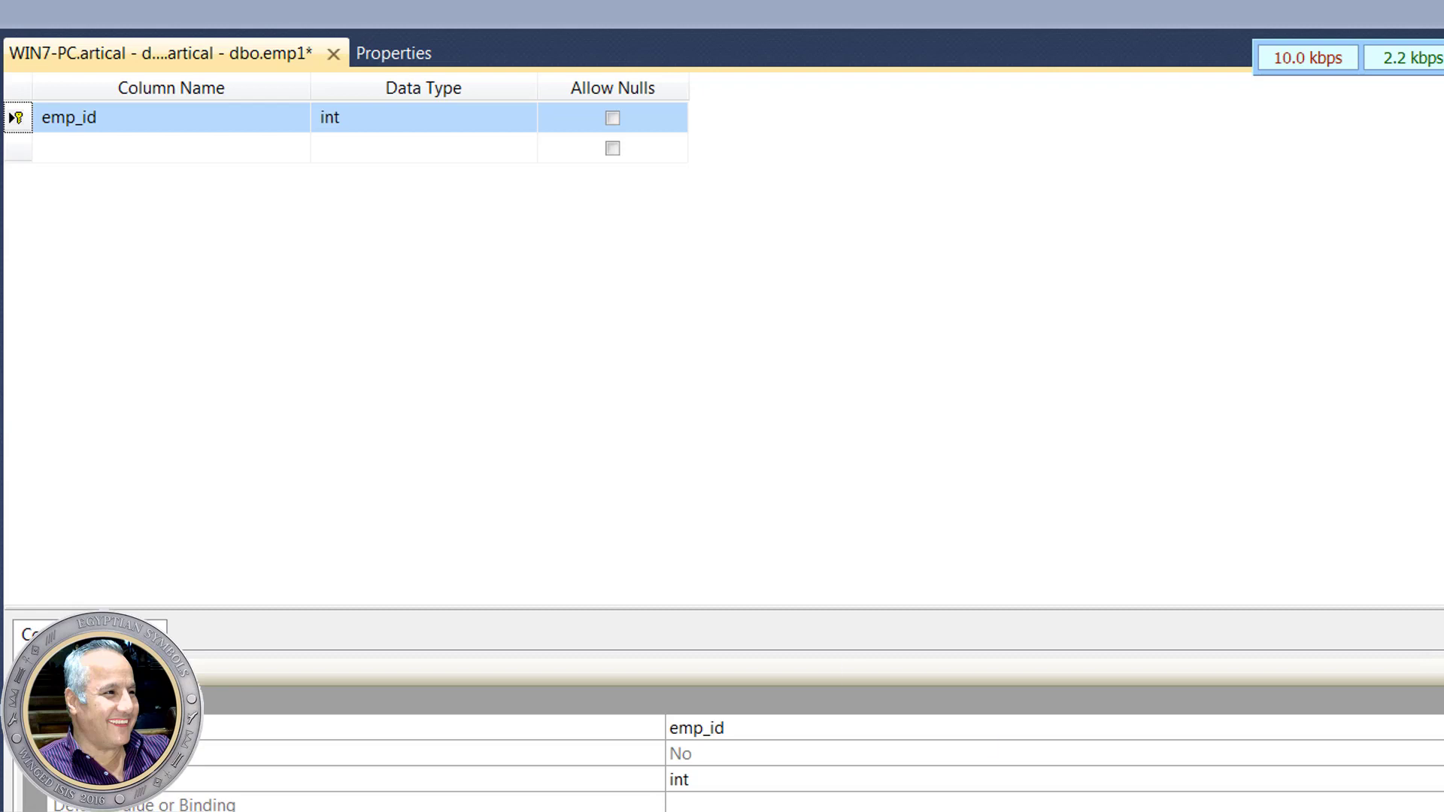
{"action": "left_click", "coordinate": [1441, 779]}
{"action": "scroll", "coordinate": [1440, 778], "scroll_direction": "down", "scroll_amount": 5}
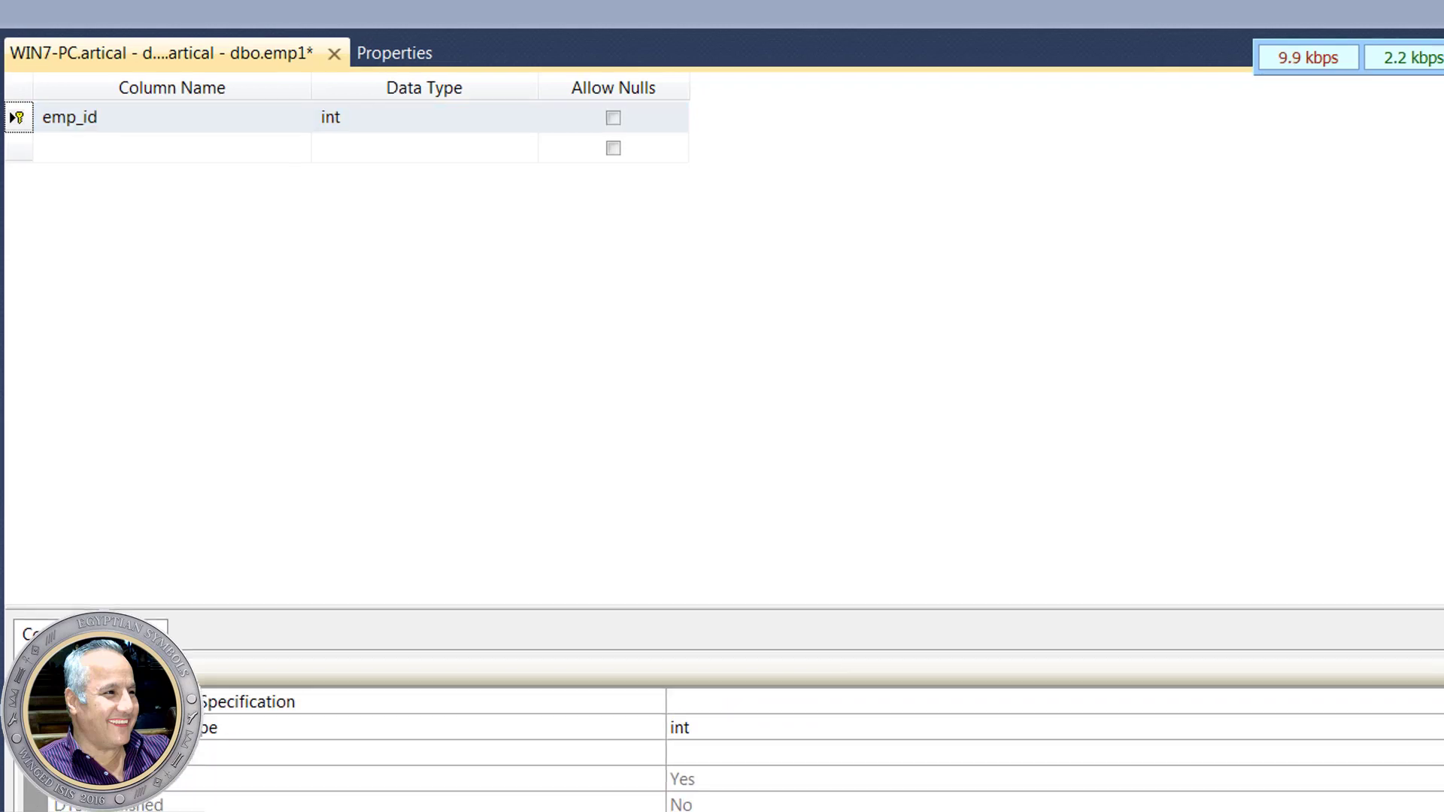
{"action": "scroll", "coordinate": [1440, 779], "scroll_direction": "down", "scroll_amount": 5}
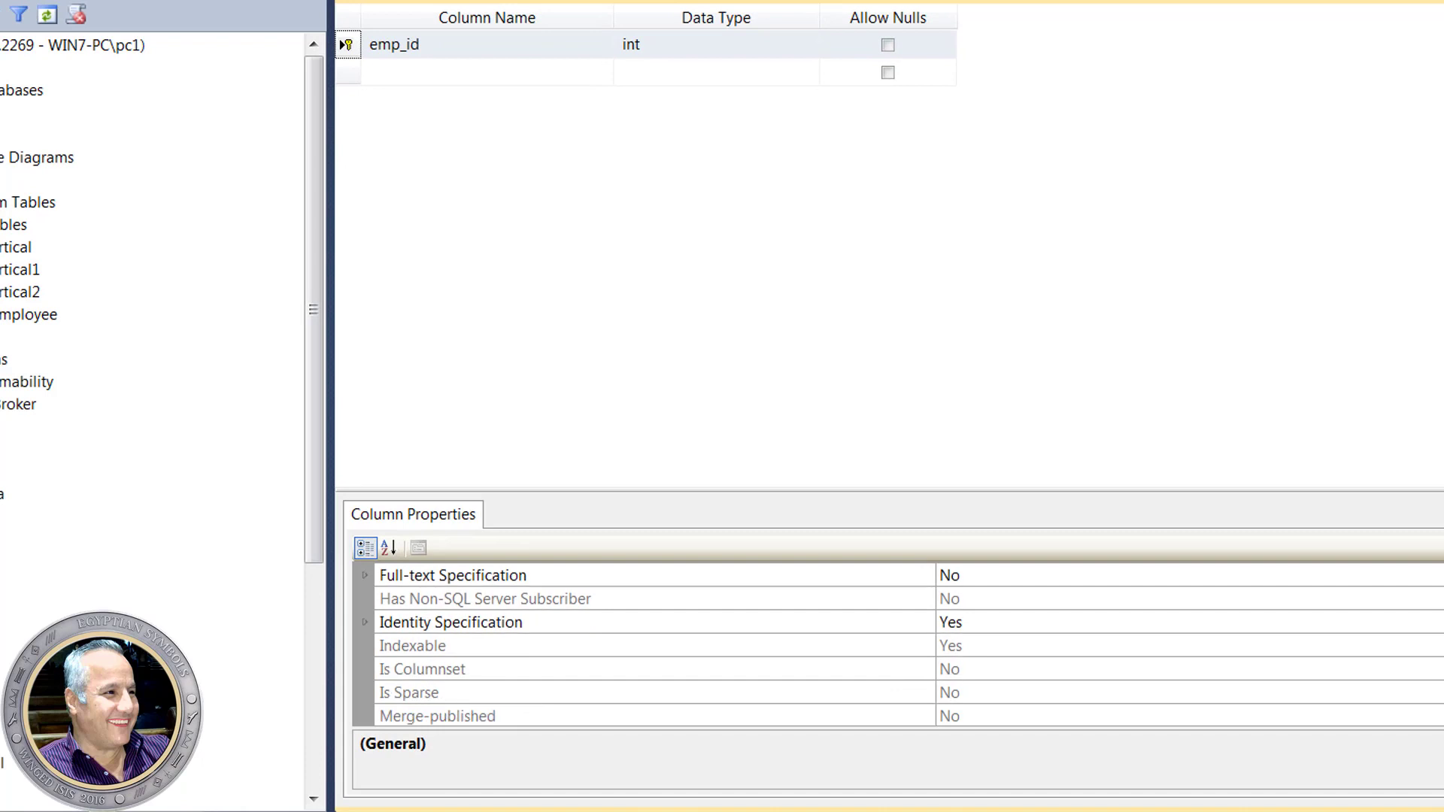
{"action": "left_click", "coordinate": [593, 623]}
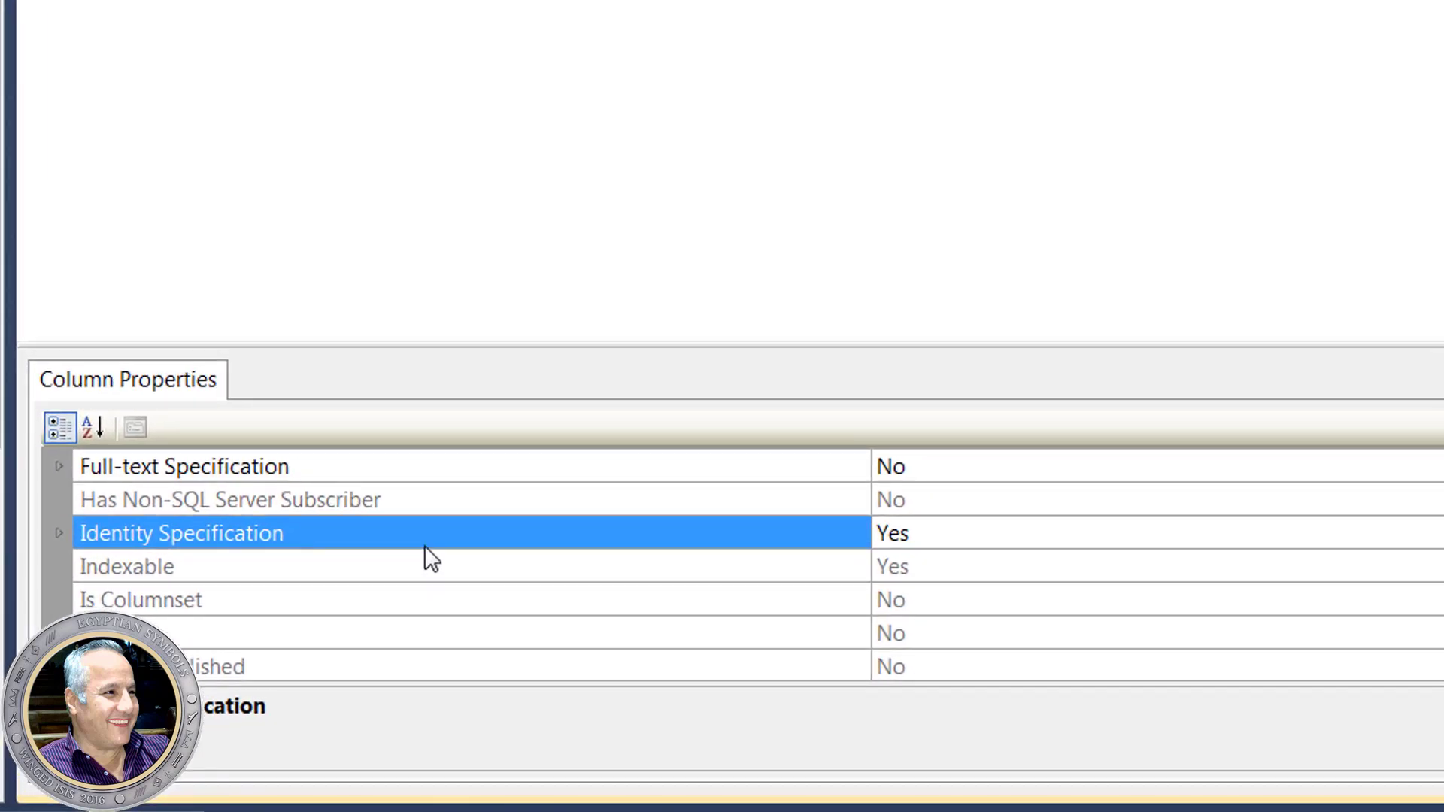
{"action": "left_click", "coordinate": [61, 536]}
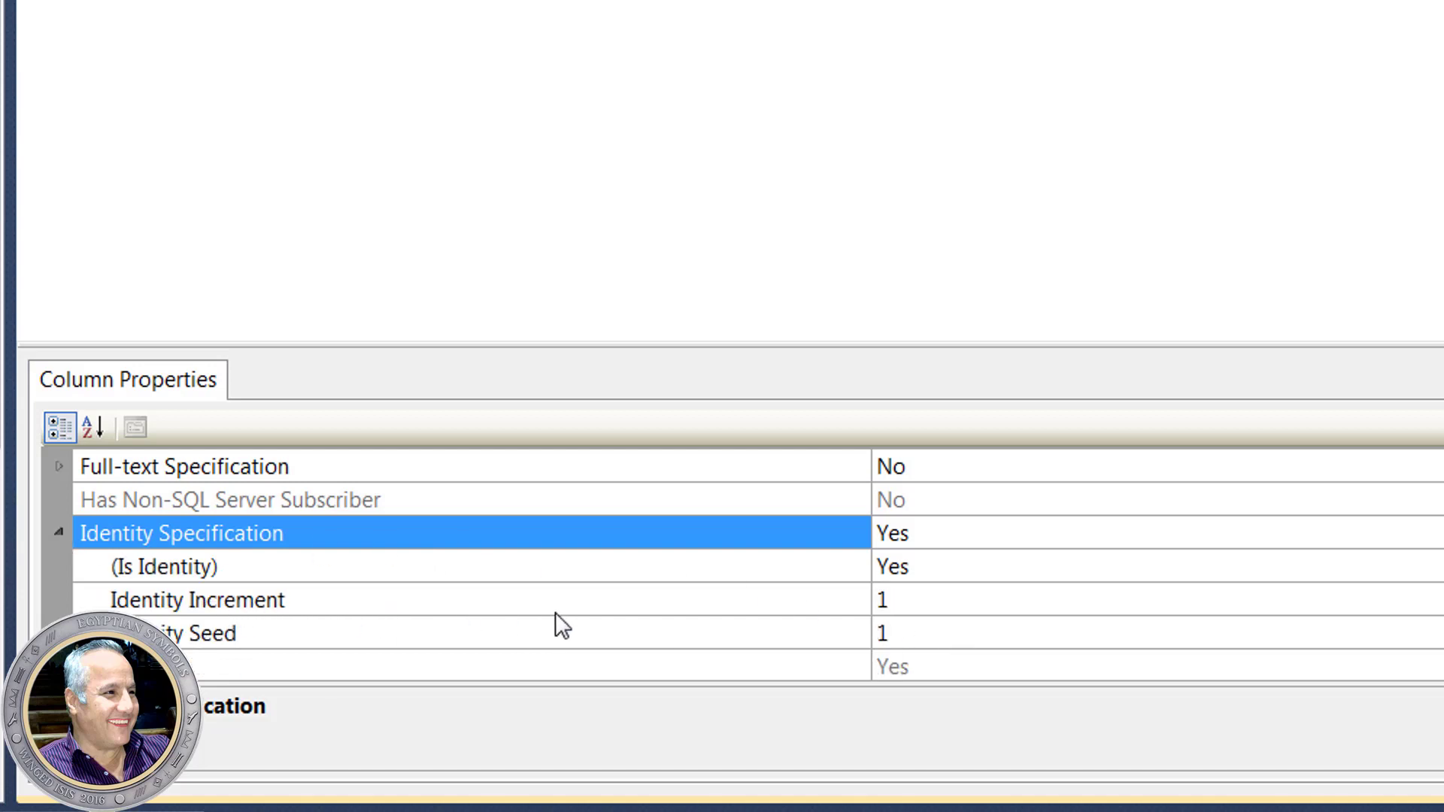
- Set Identity Increment to 10 and Identity Seed to 10
{"action": "left_click", "coordinate": [940, 608]}
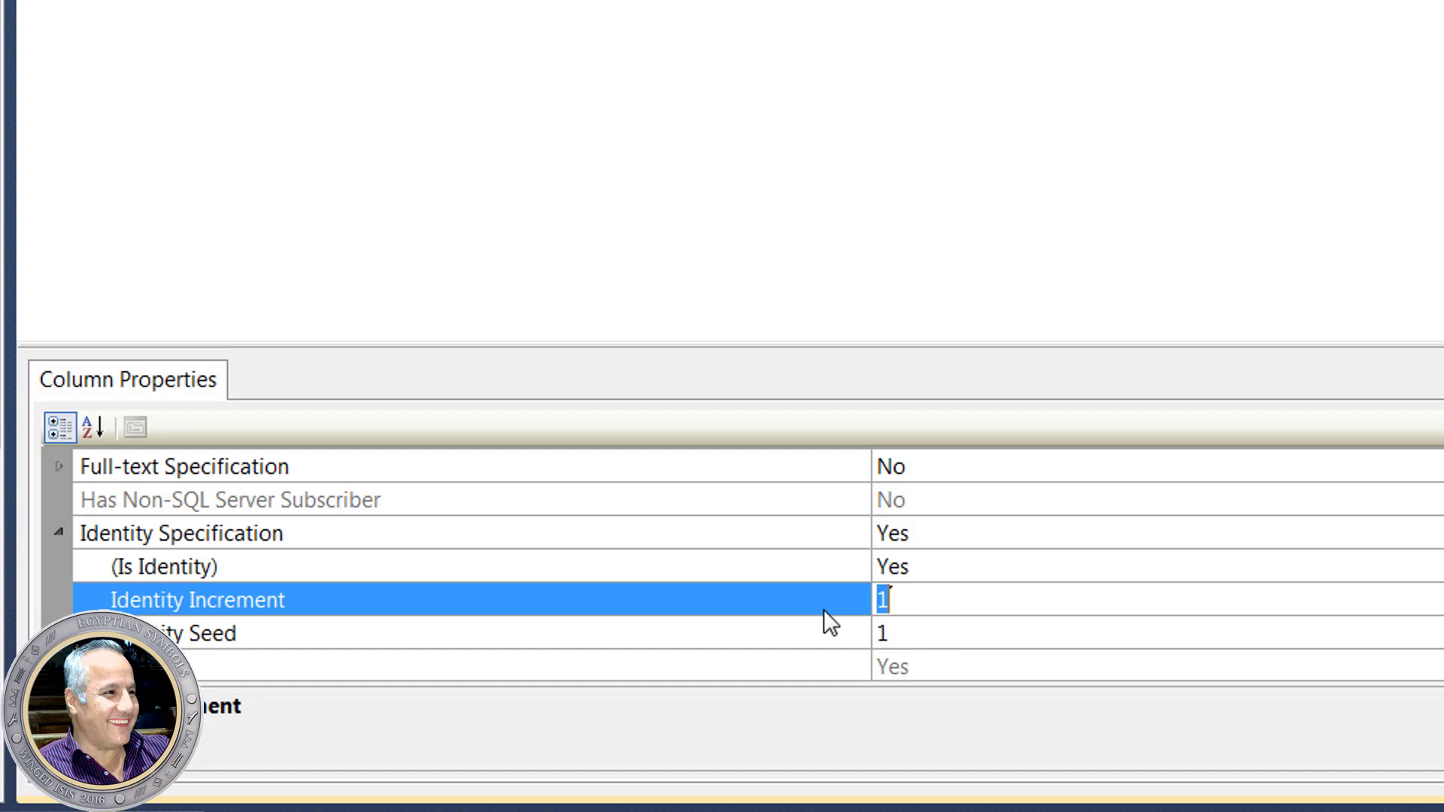
{"action": "left_click", "coordinate": [894, 594]}
{"action": "type", "text": "0"}
{"action": "left_click", "coordinate": [927, 636]}
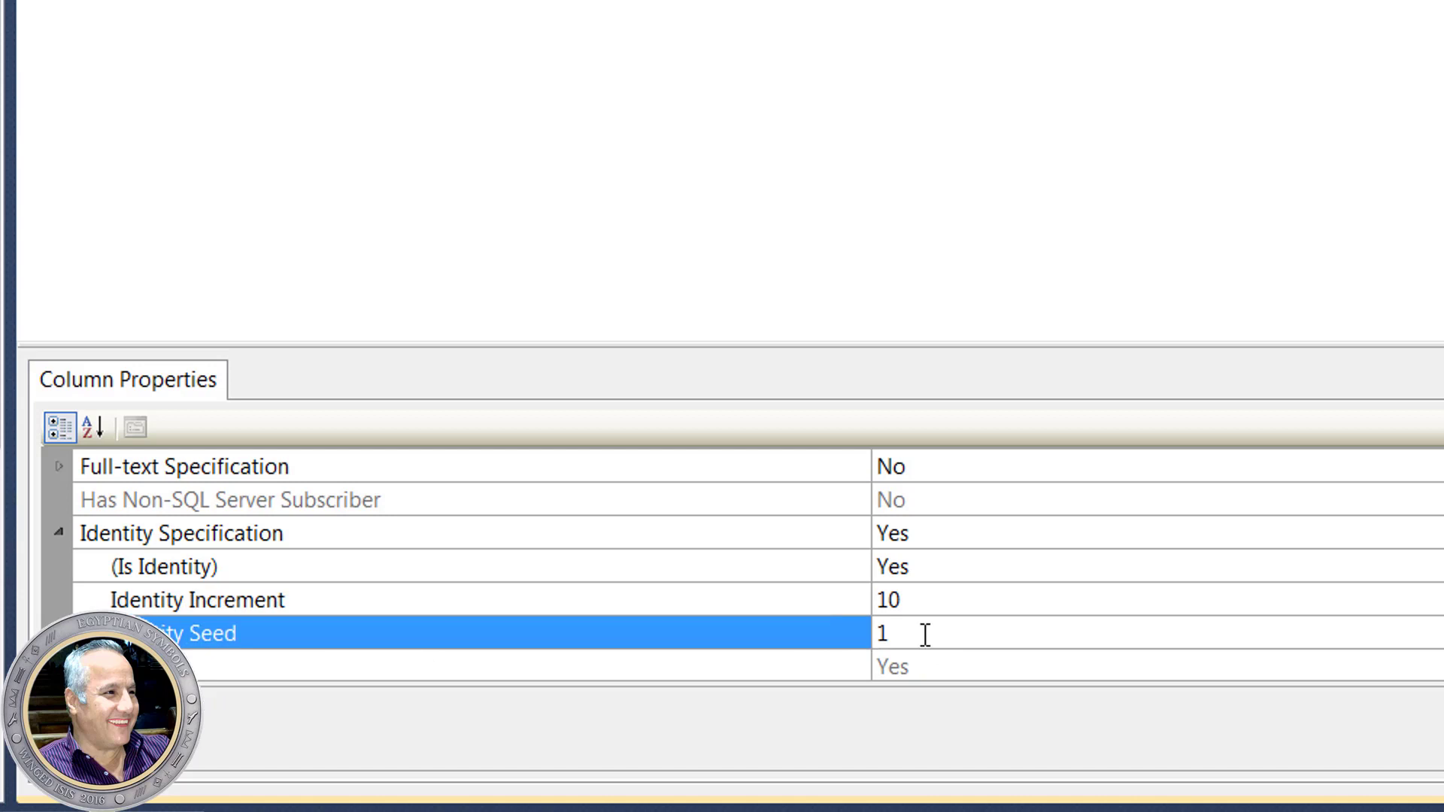
{"action": "double_click", "coordinate": [907, 622]}
{"action": "left_click", "coordinate": [903, 621]}
{"action": "left_click", "coordinate": [931, 600]}
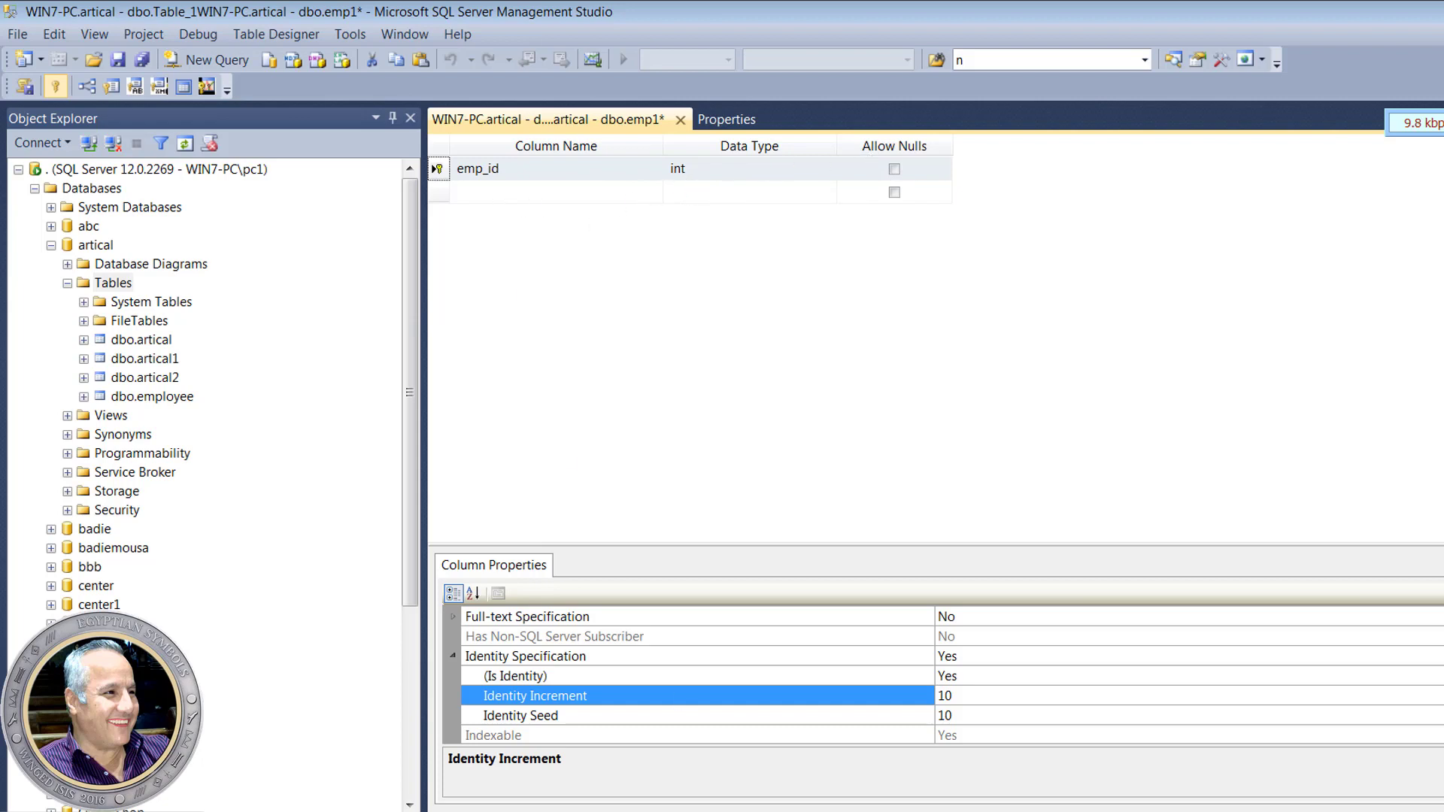
- Copy first_name from Word's CREATE TABLE employee example and add it as the next column
{"action": "key", "text": "alt+Tab"}
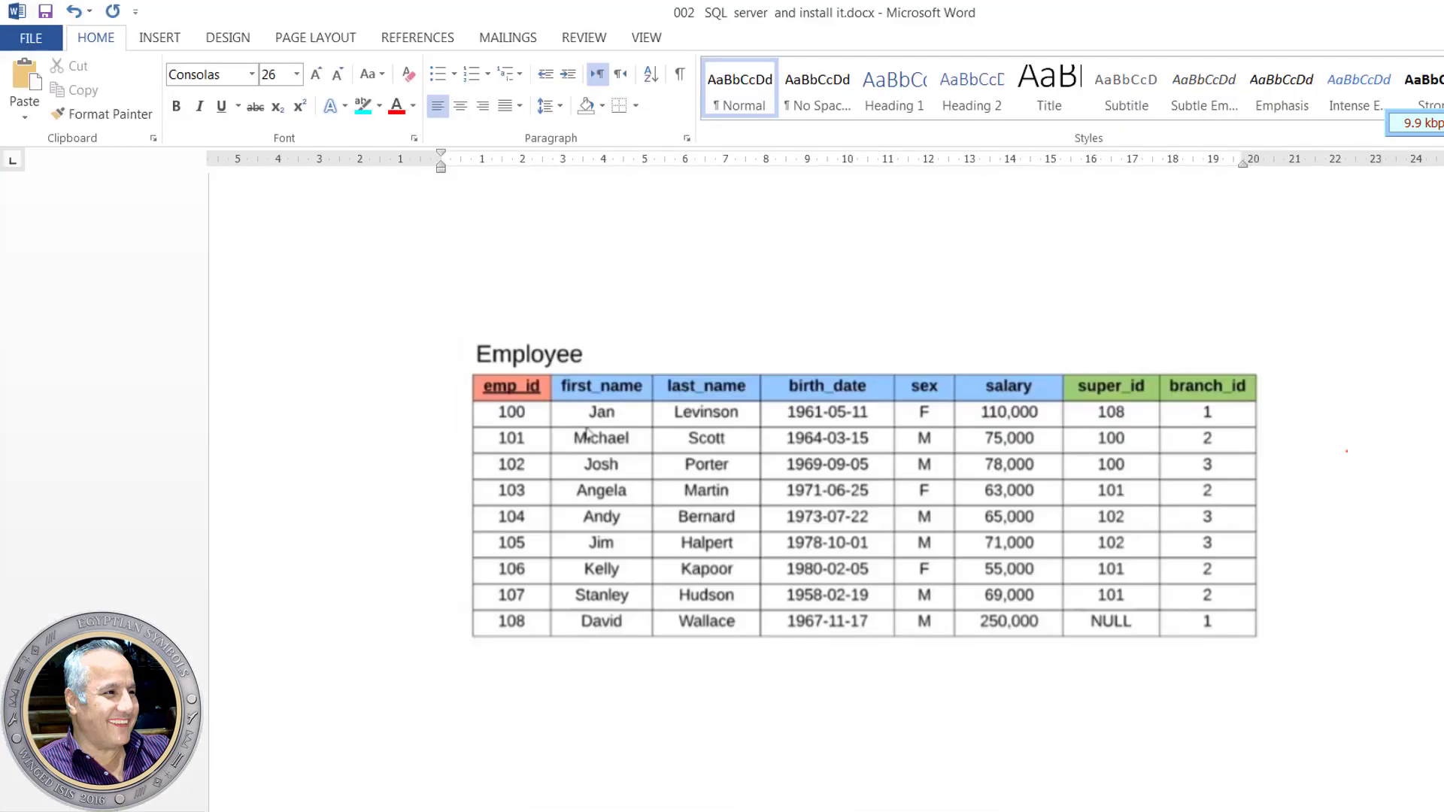
{"action": "scroll", "coordinate": [925, 698], "scroll_direction": "down", "scroll_amount": 10}
{"action": "scroll", "coordinate": [925, 698], "scroll_direction": "down", "scroll_amount": 9}
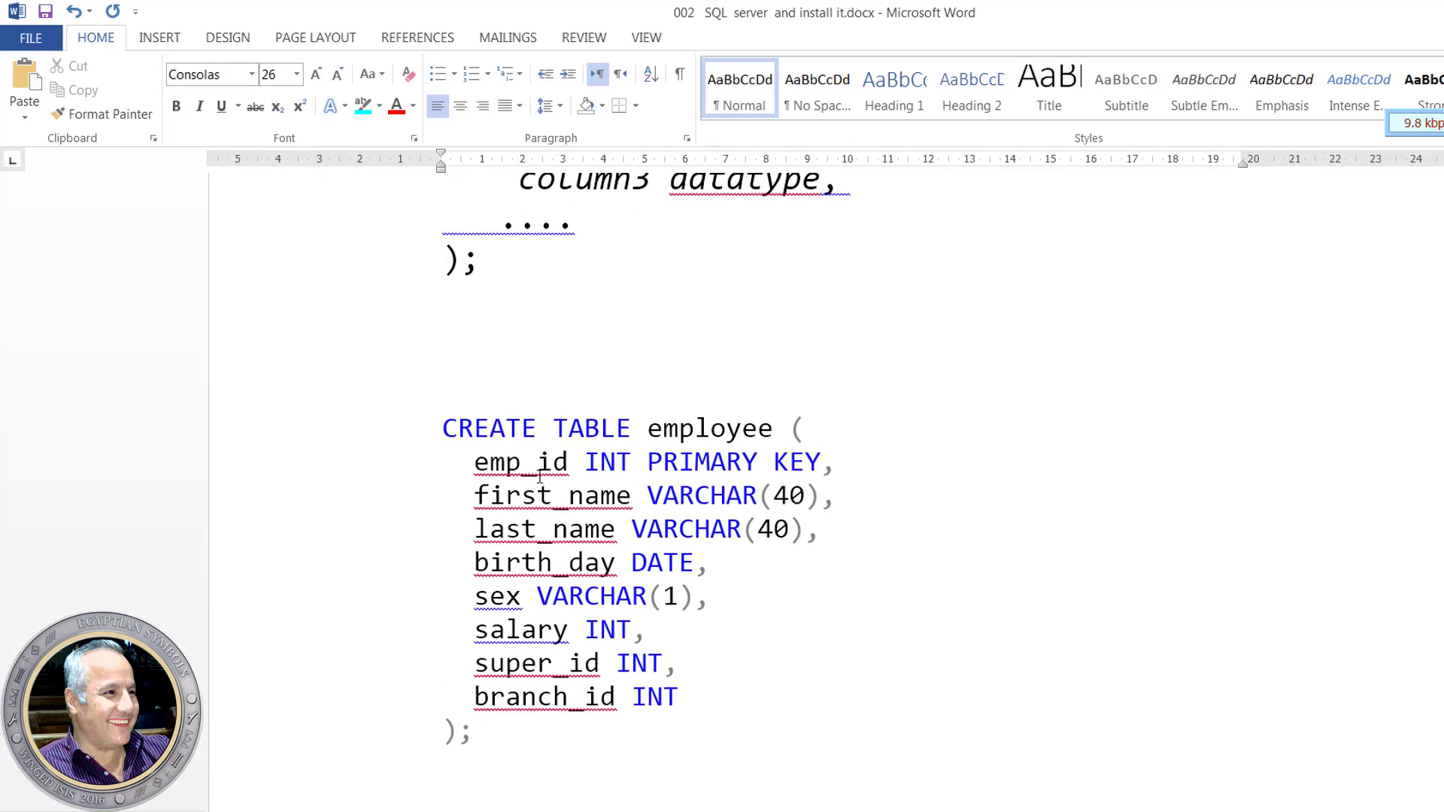
{"action": "left_click_drag", "start_coordinate": [635, 498], "coordinate": [475, 498]}
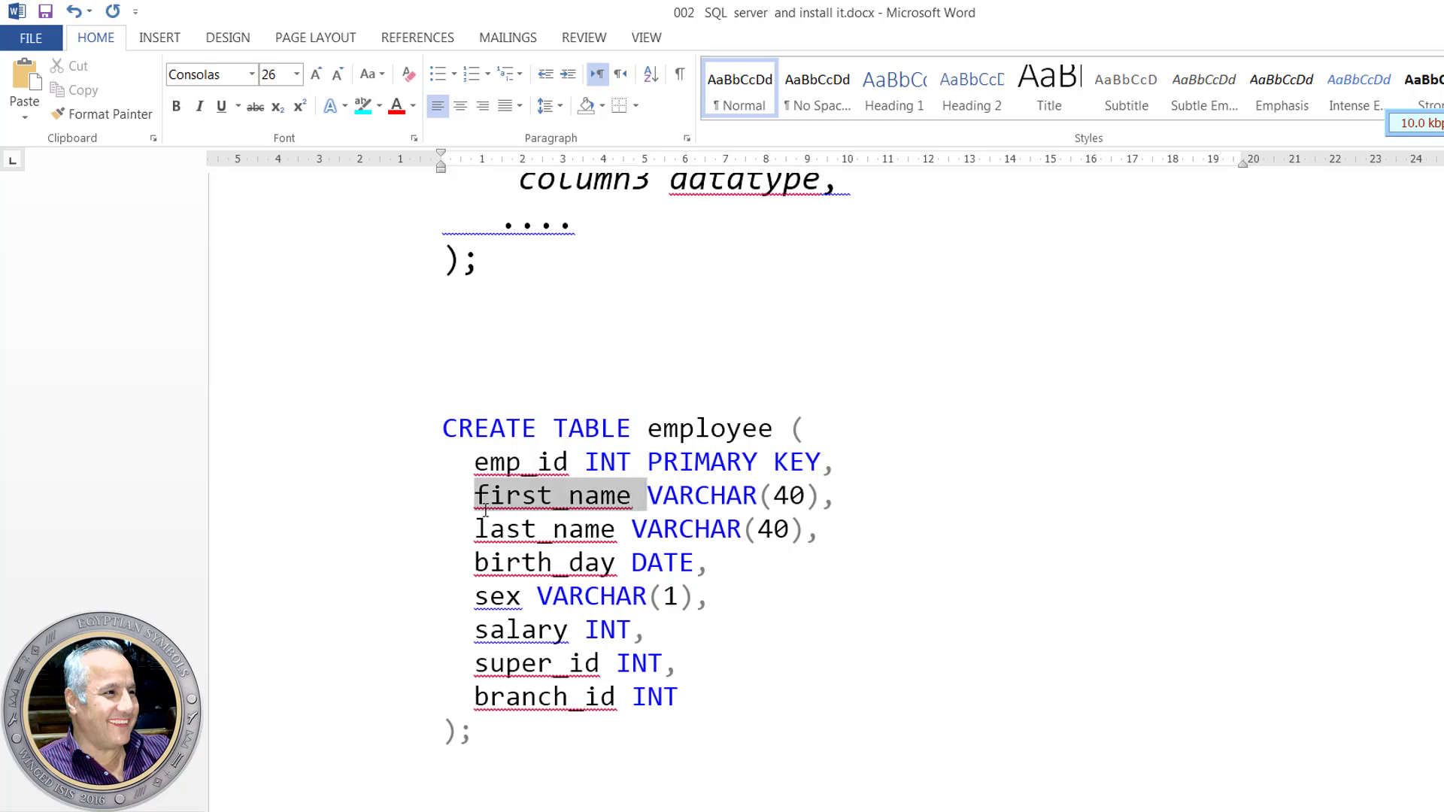
{"action": "right_click", "coordinate": [545, 500]}
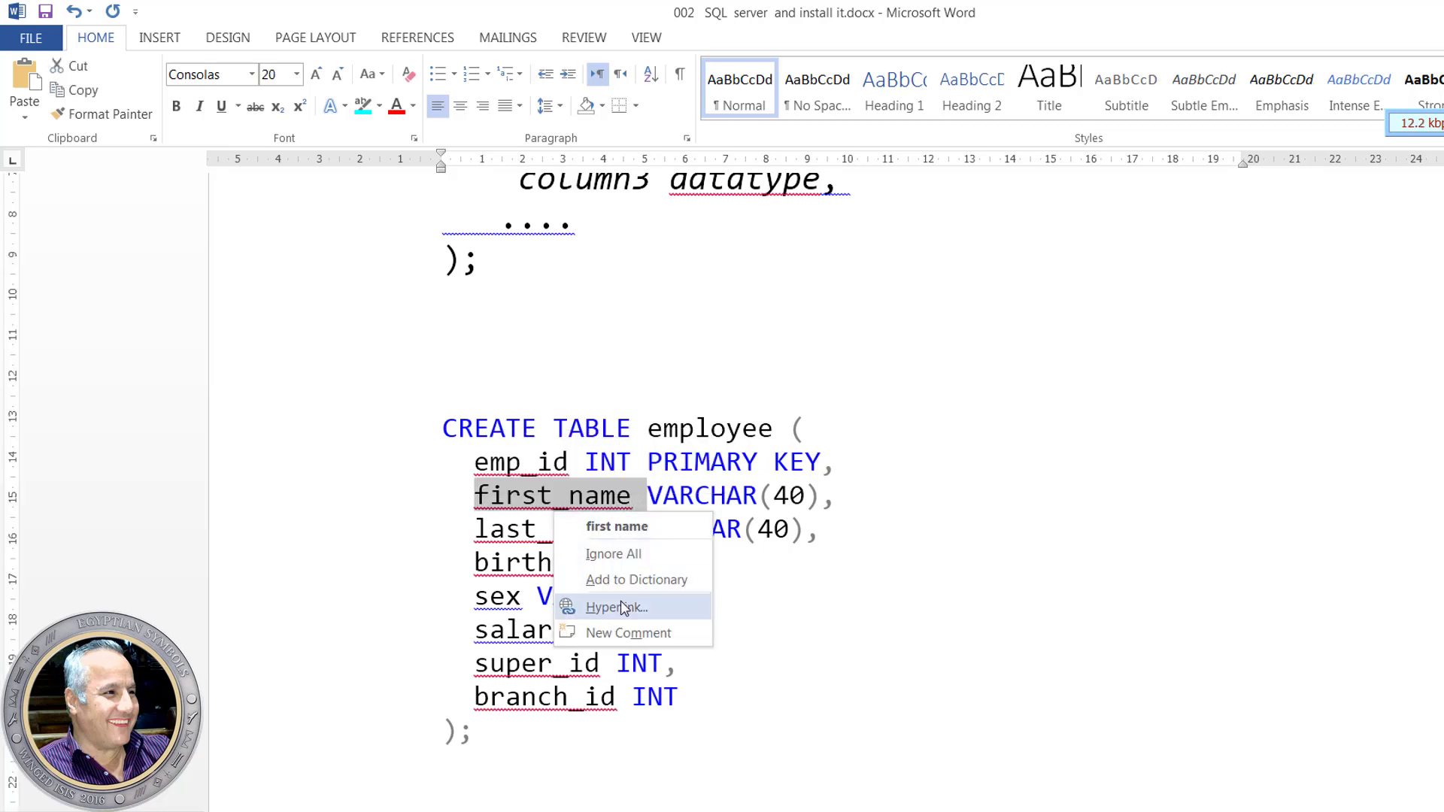
{"action": "left_click", "coordinate": [72, 90]}
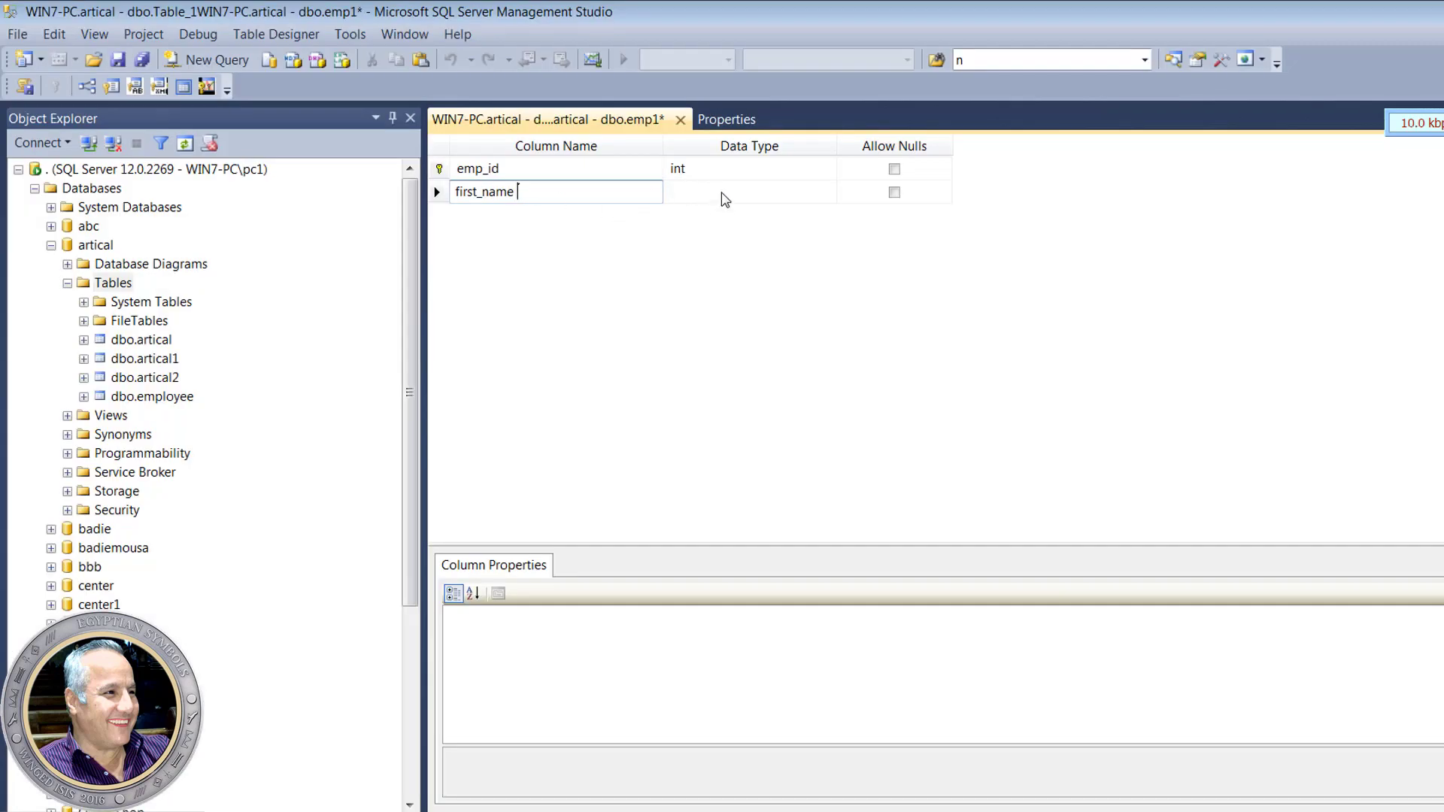
{"action": "left_click", "coordinate": [725, 198]}
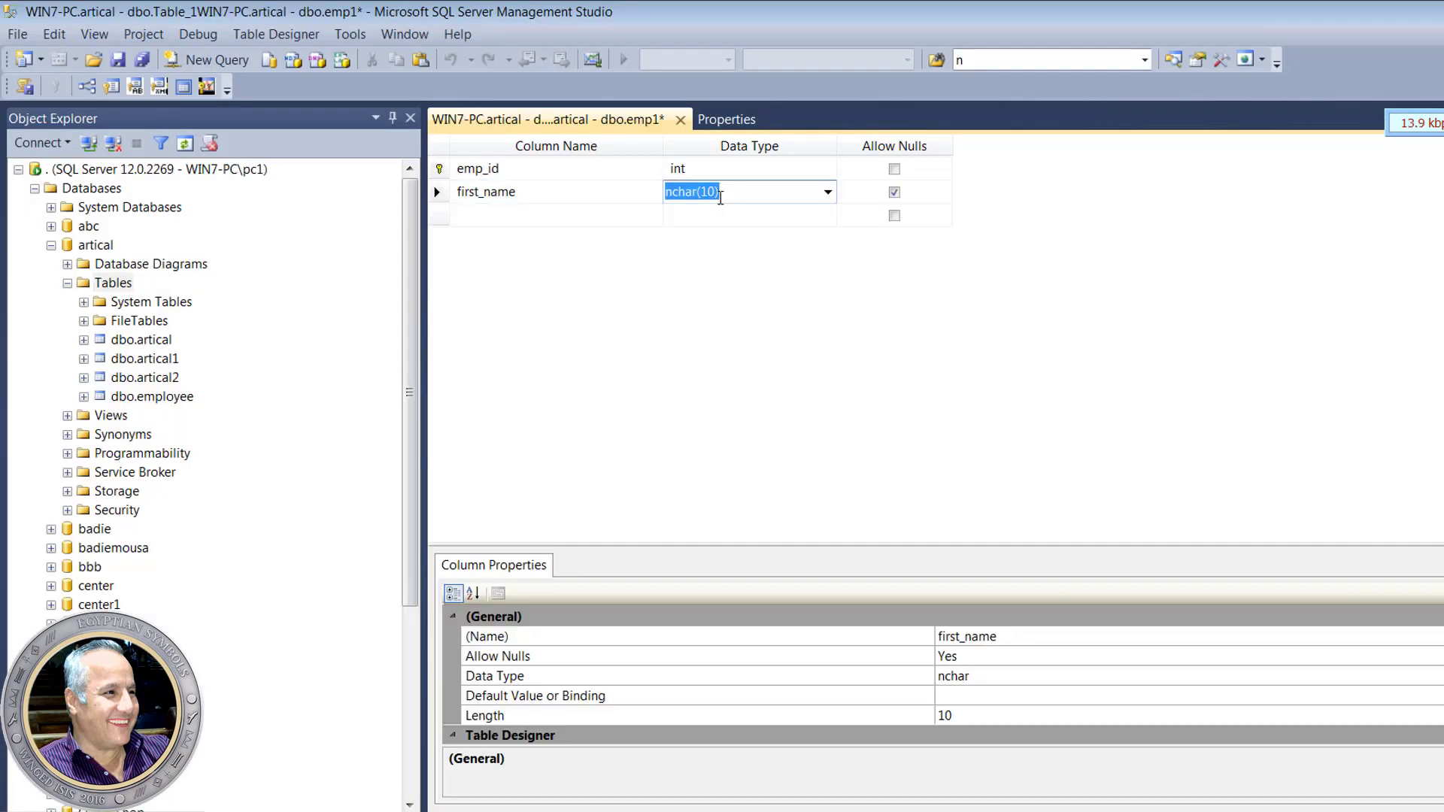
- Set first_name to nvarchar(50) and add last_name as nvarchar(50)
{"action": "type", "text": "nva"}
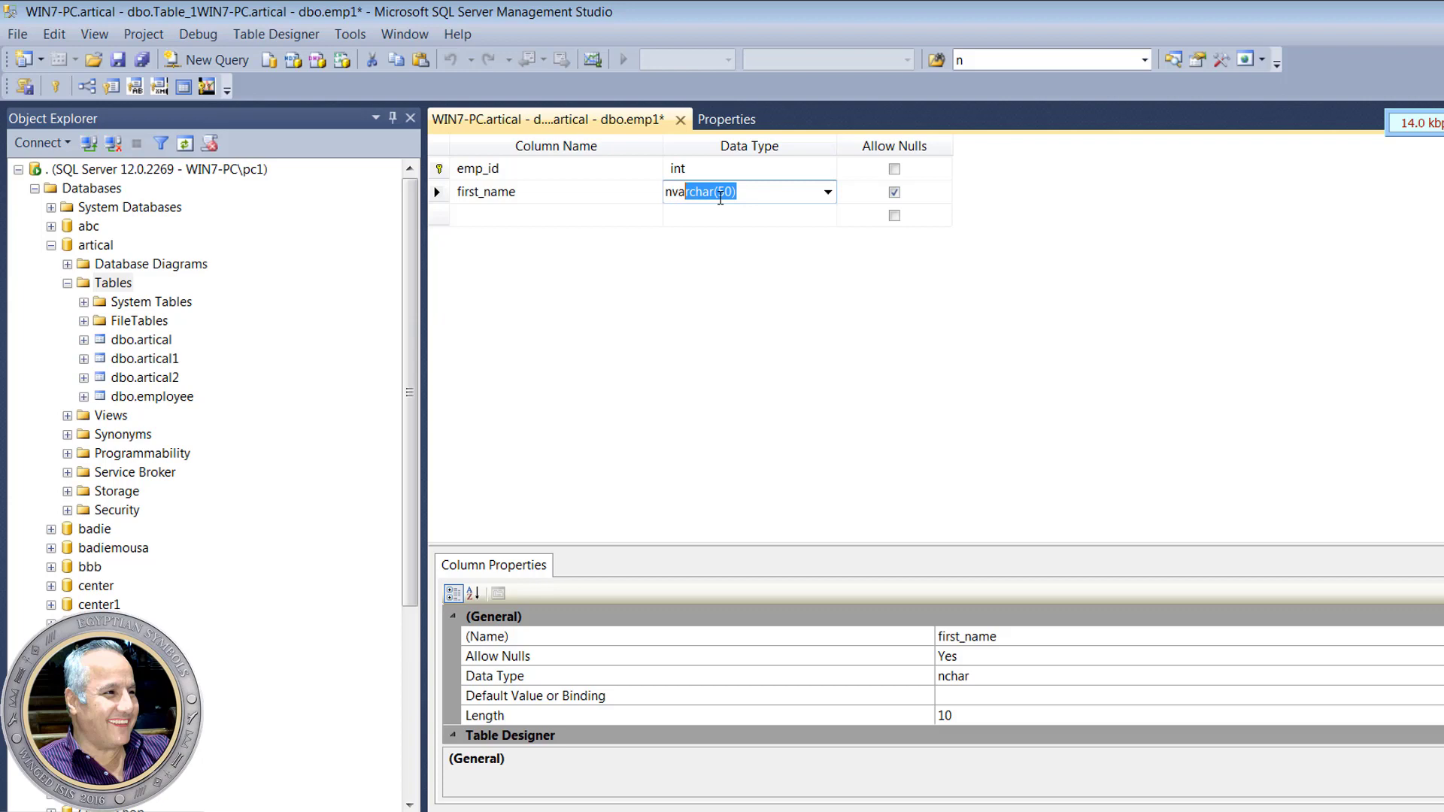
{"action": "type", "text": "r"}
{"action": "left_click", "coordinate": [774, 189]}
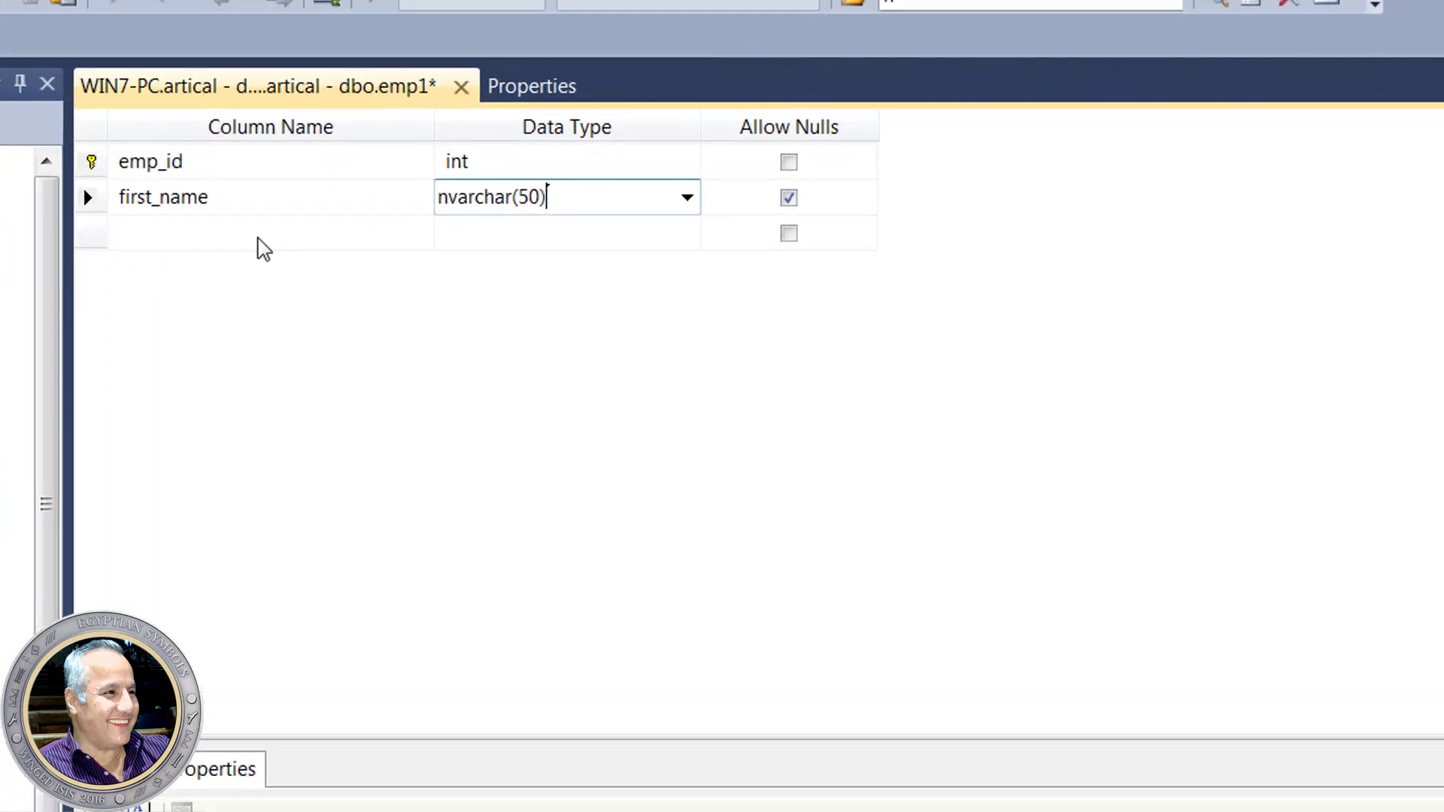
{"action": "left_click", "coordinate": [537, 216]}
{"action": "left_click", "coordinate": [203, 240]}
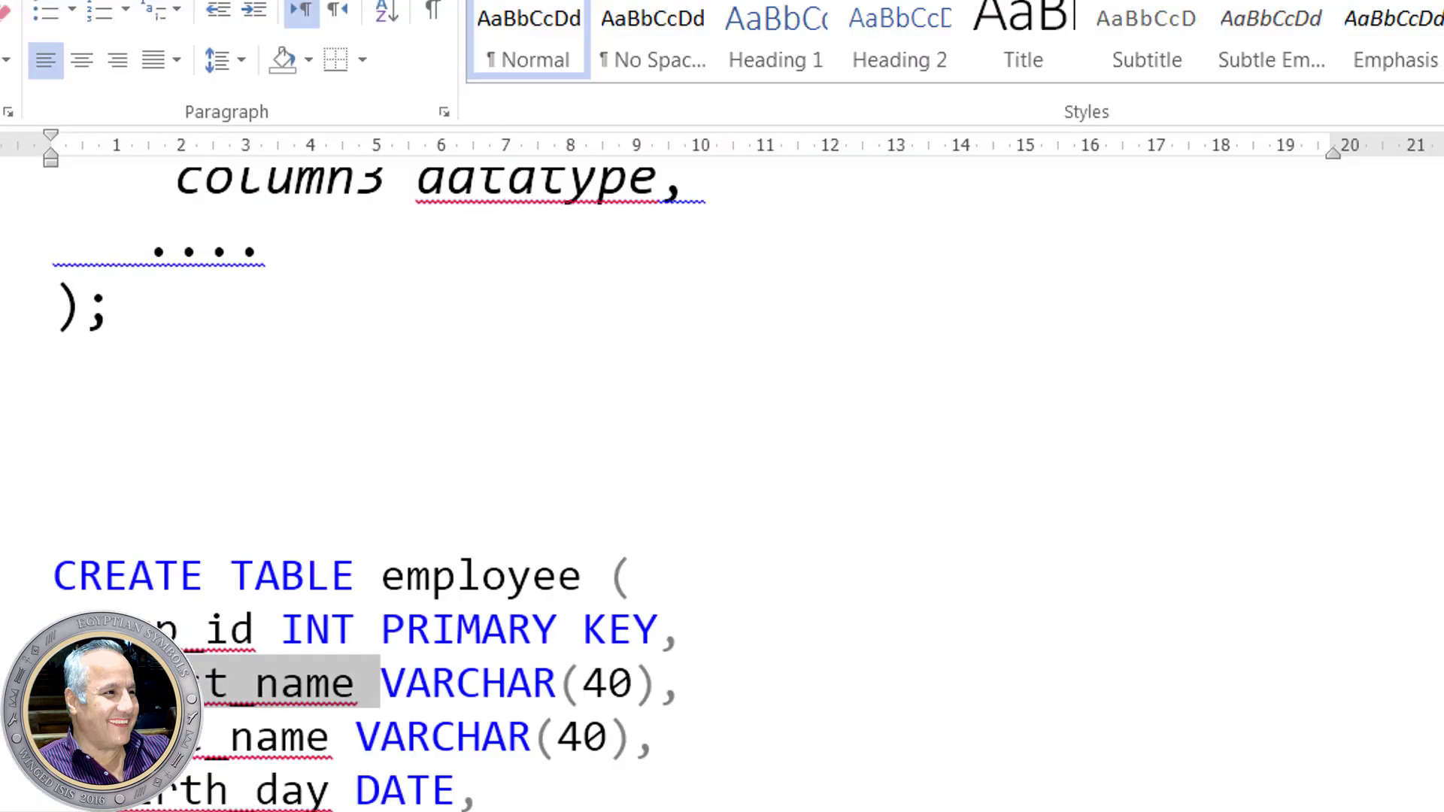
{"action": "left_click", "coordinate": [305, 748]}
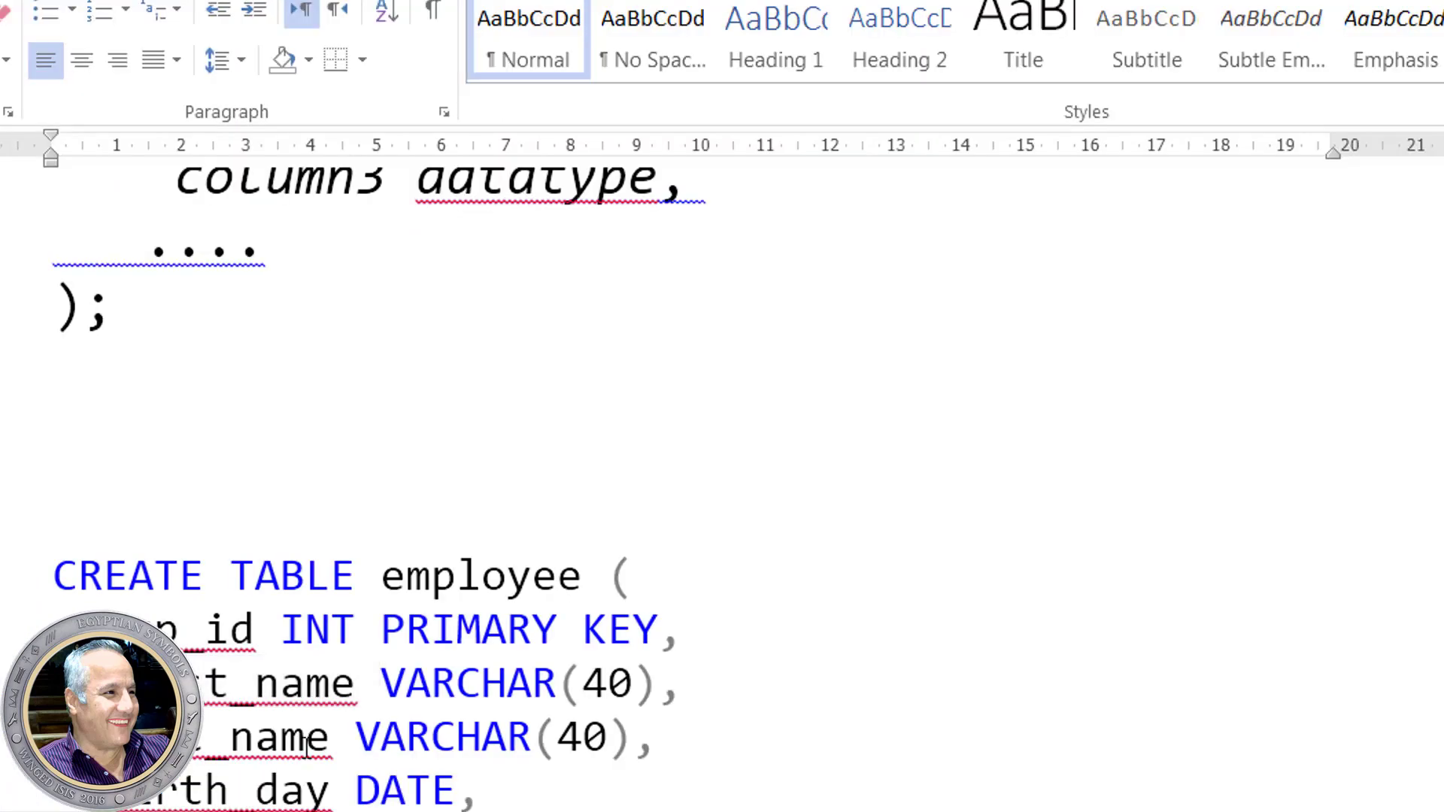
{"action": "double_click", "coordinate": [331, 741]}
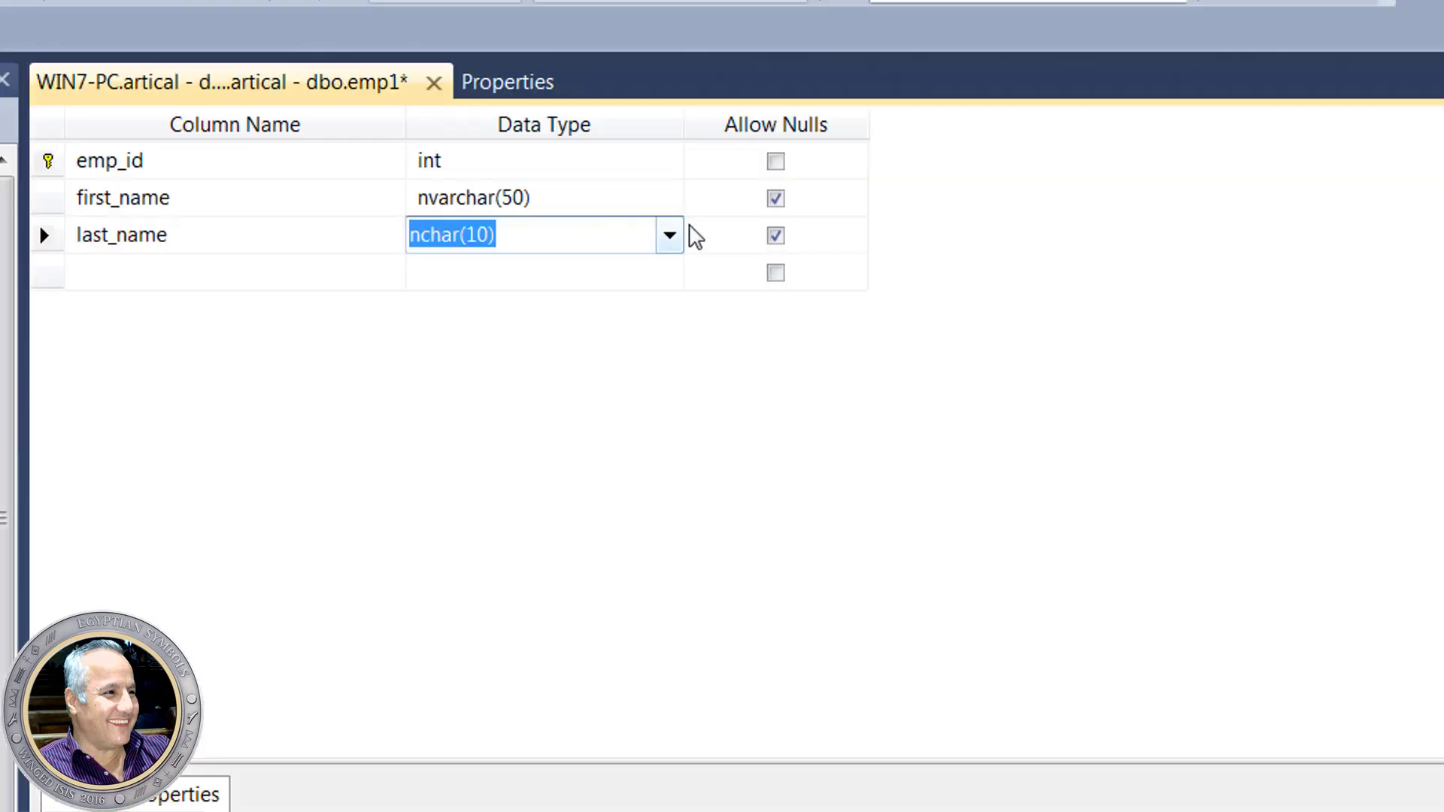
{"action": "left_click", "coordinate": [668, 238]}
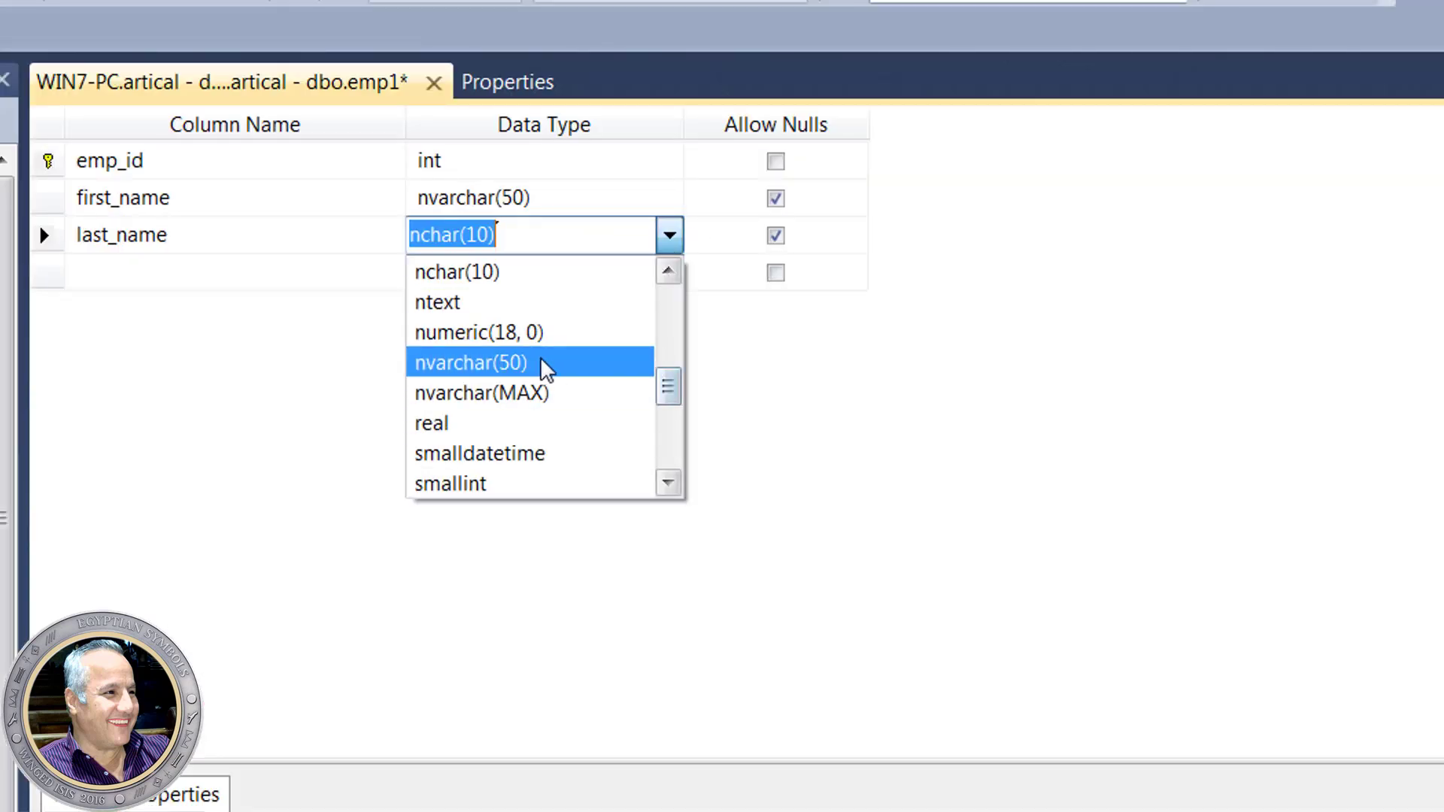
{"action": "left_click", "coordinate": [528, 363]}
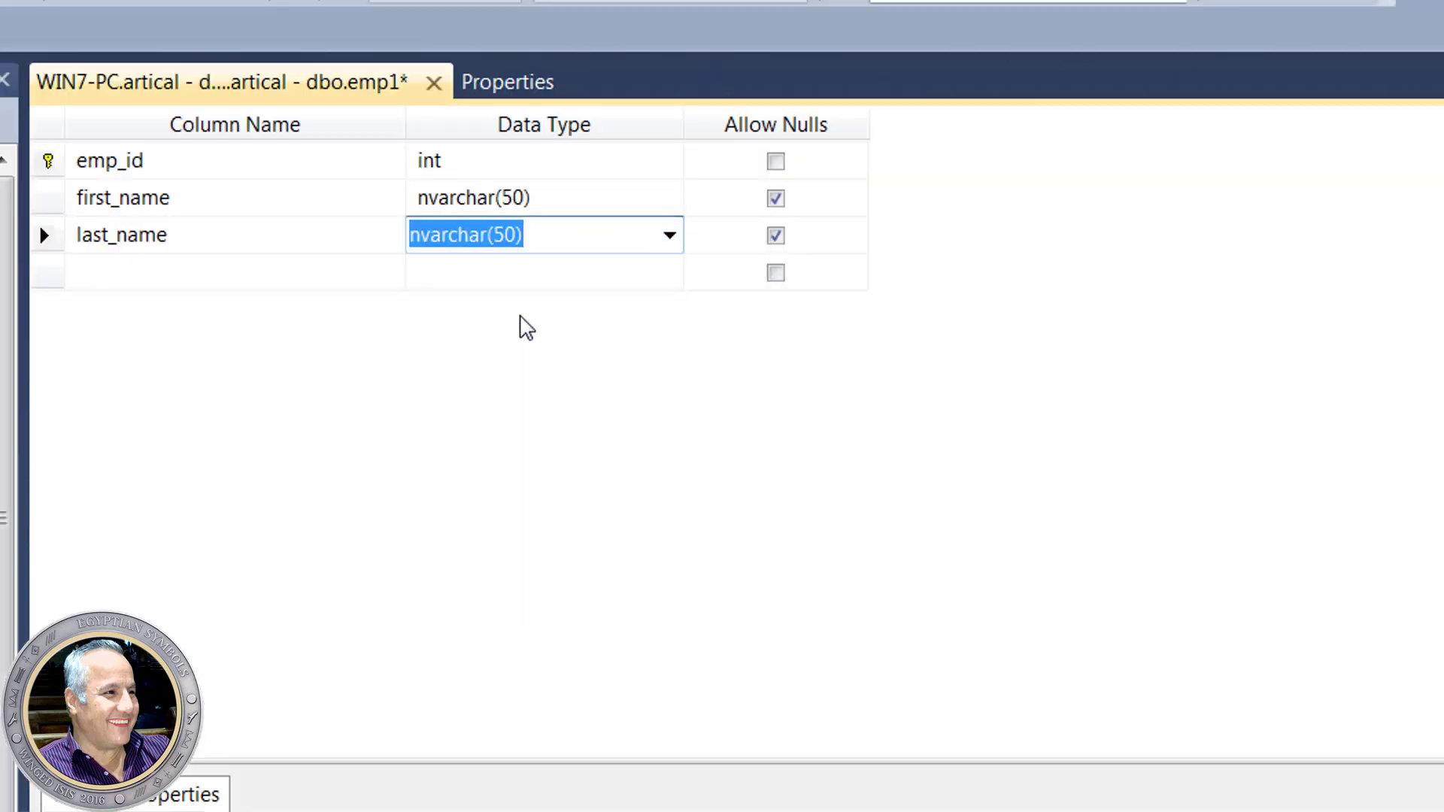
{"action": "left_click", "coordinate": [505, 237]}
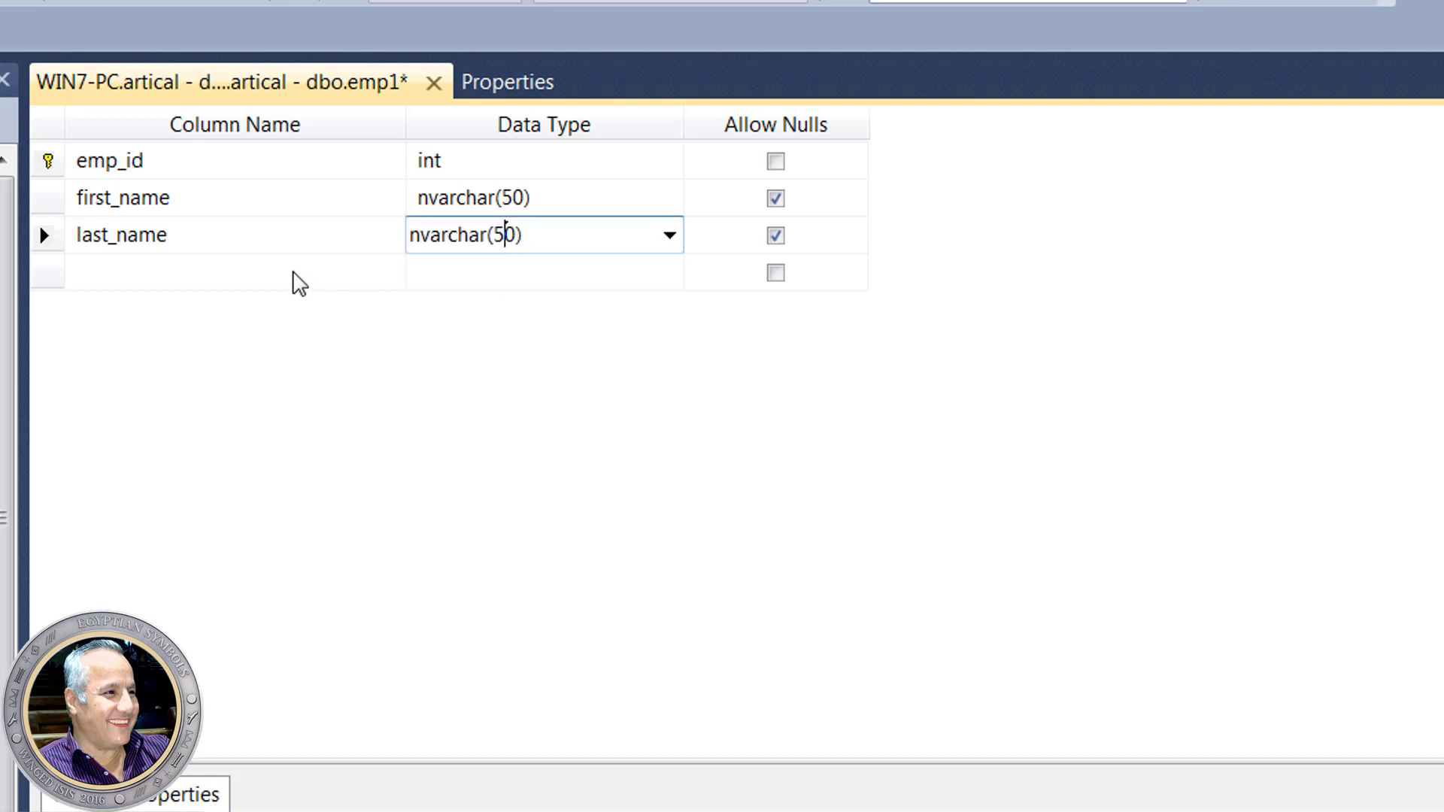
- Add a birth_day column of type date, pasting its name from the example
{"action": "left_click", "coordinate": [249, 271]}
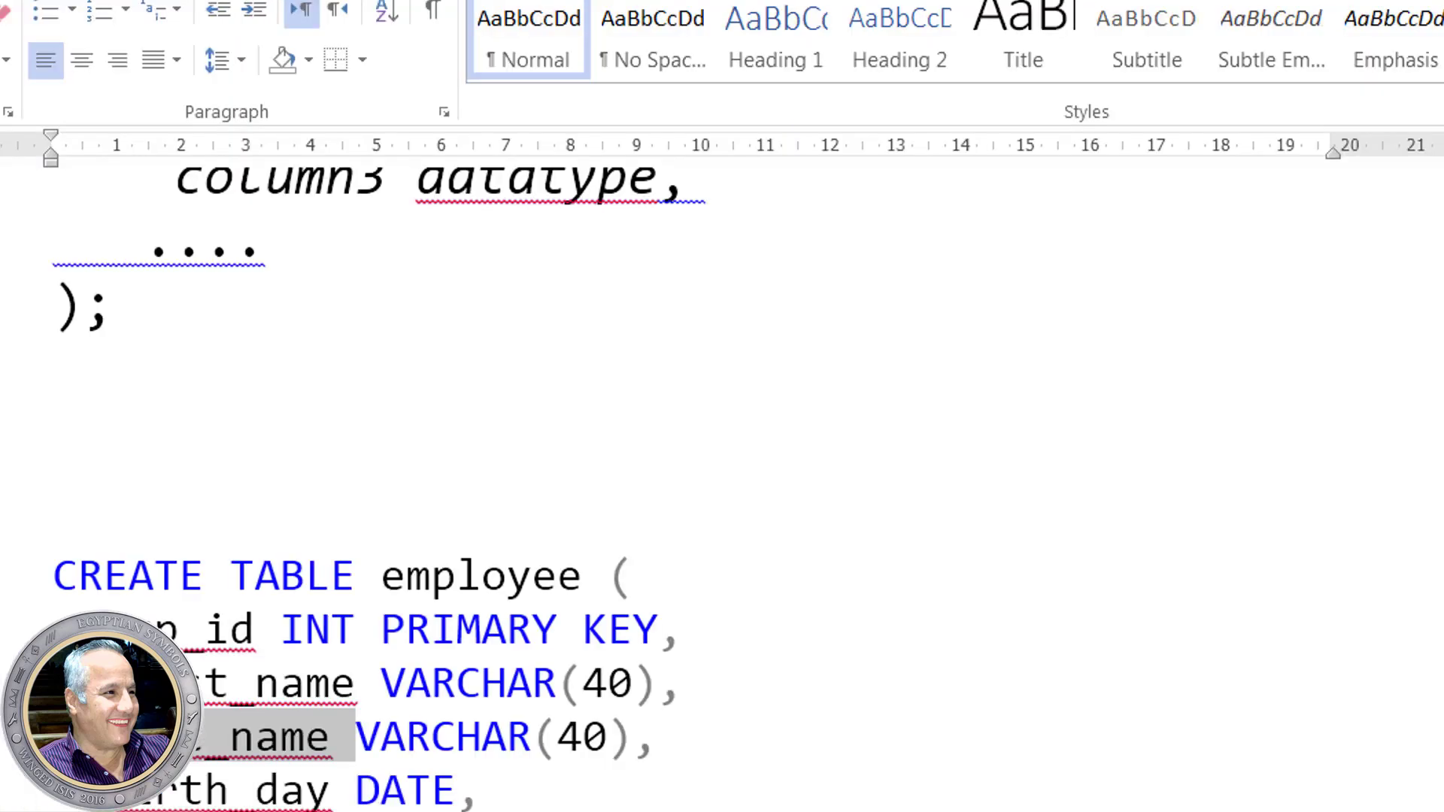
{"action": "double_click", "coordinate": [323, 804]}
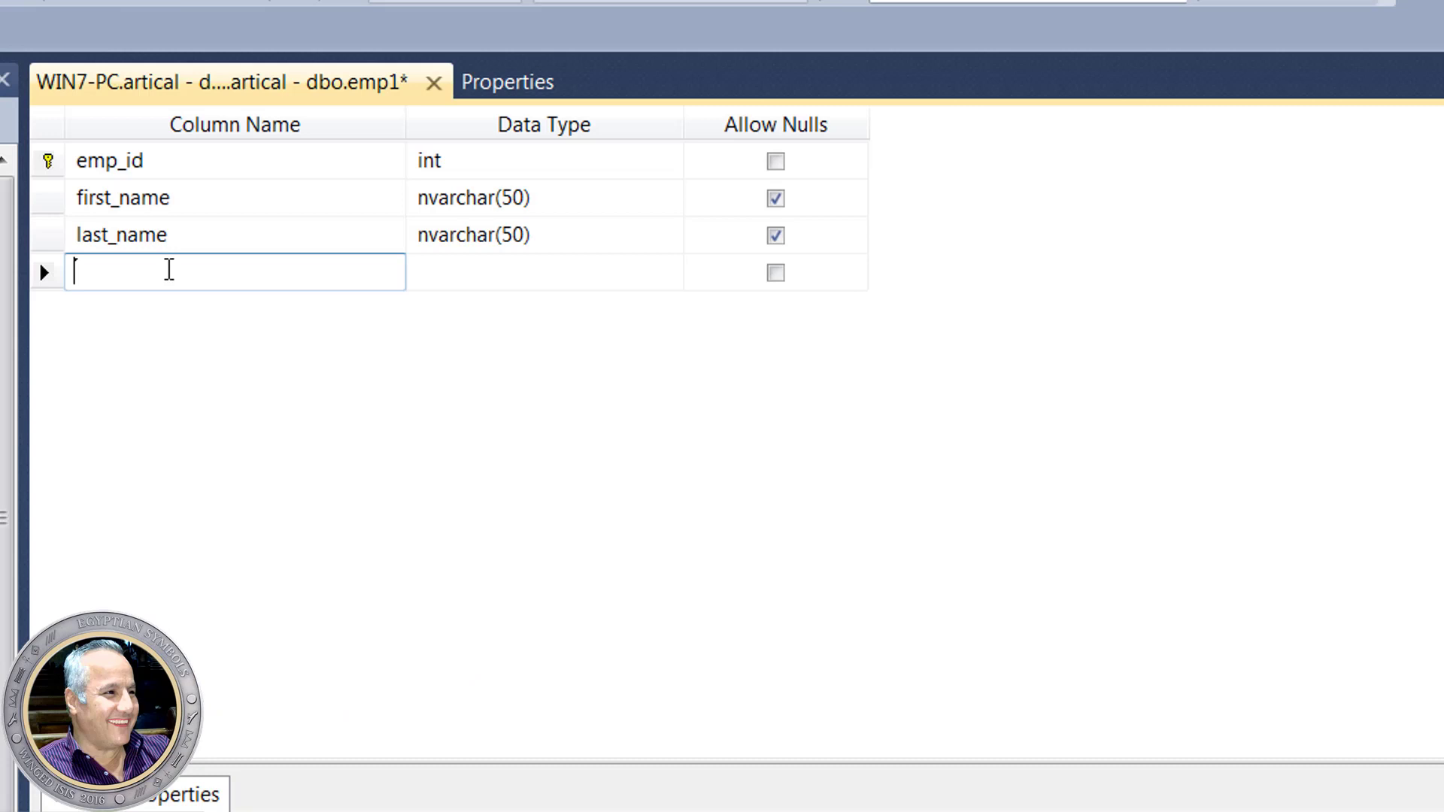
{"action": "type", "text": "birth_day"}
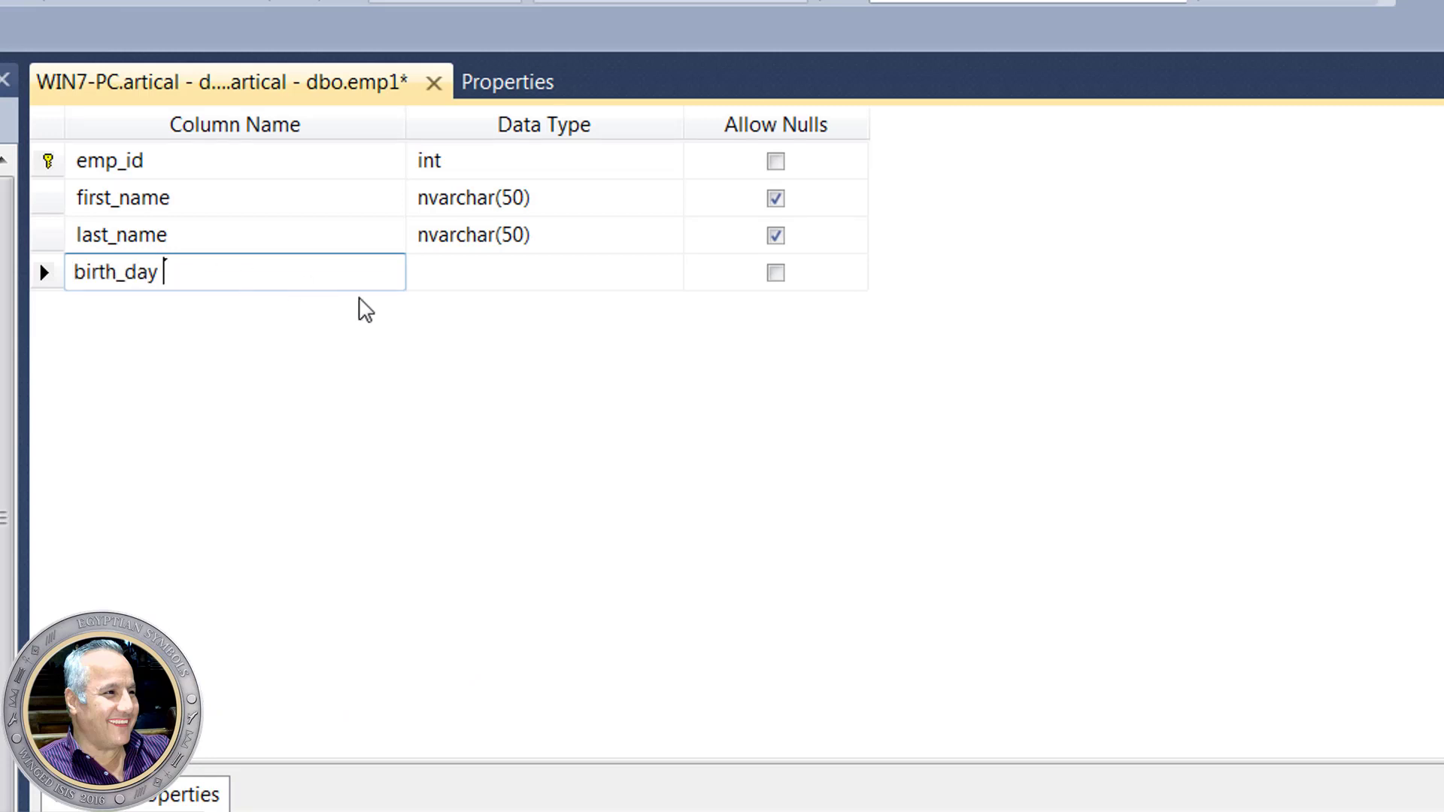
{"action": "left_click", "coordinate": [467, 271]}
{"action": "left_click", "coordinate": [672, 272]}
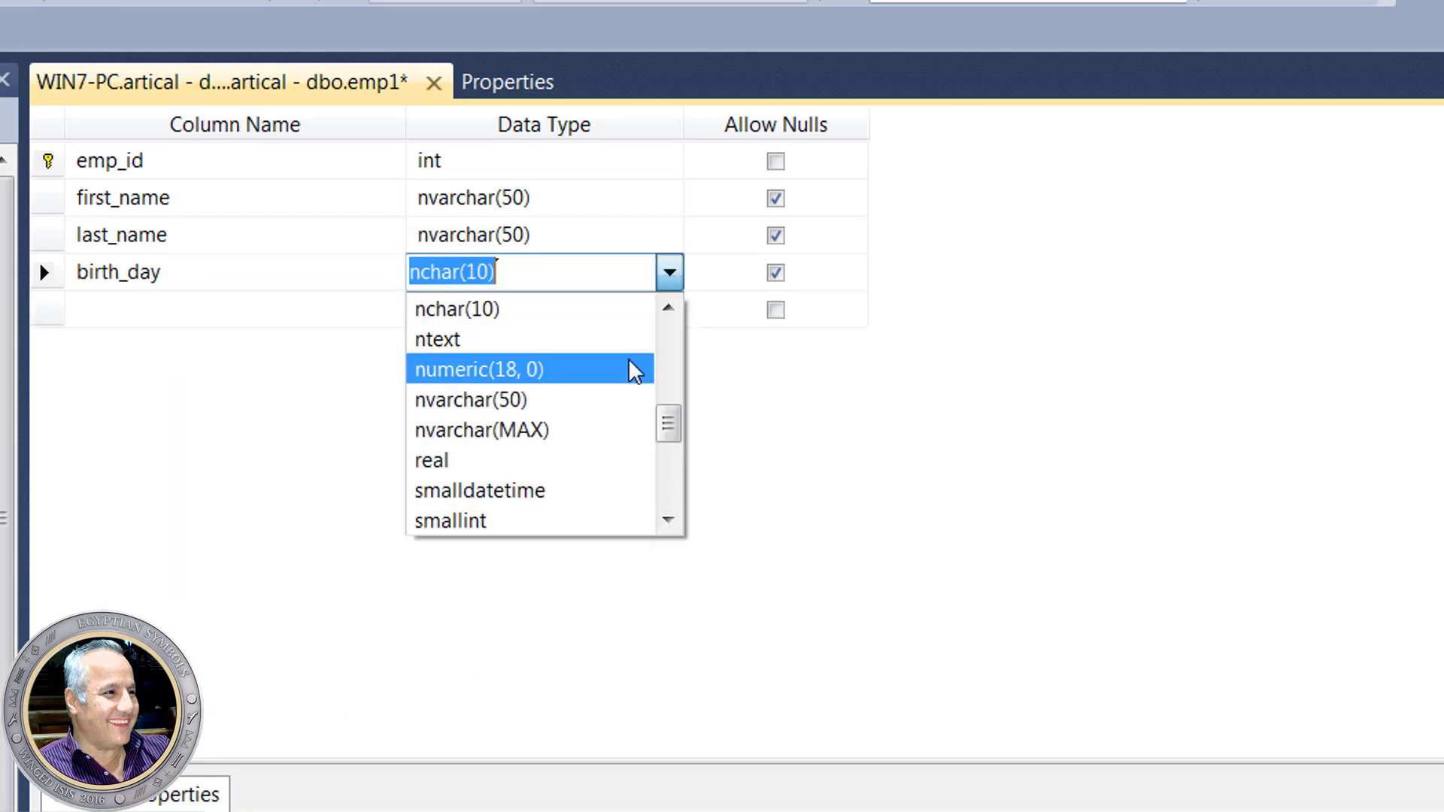
{"action": "type", "text": "date"}
{"action": "left_click", "coordinate": [479, 313]}
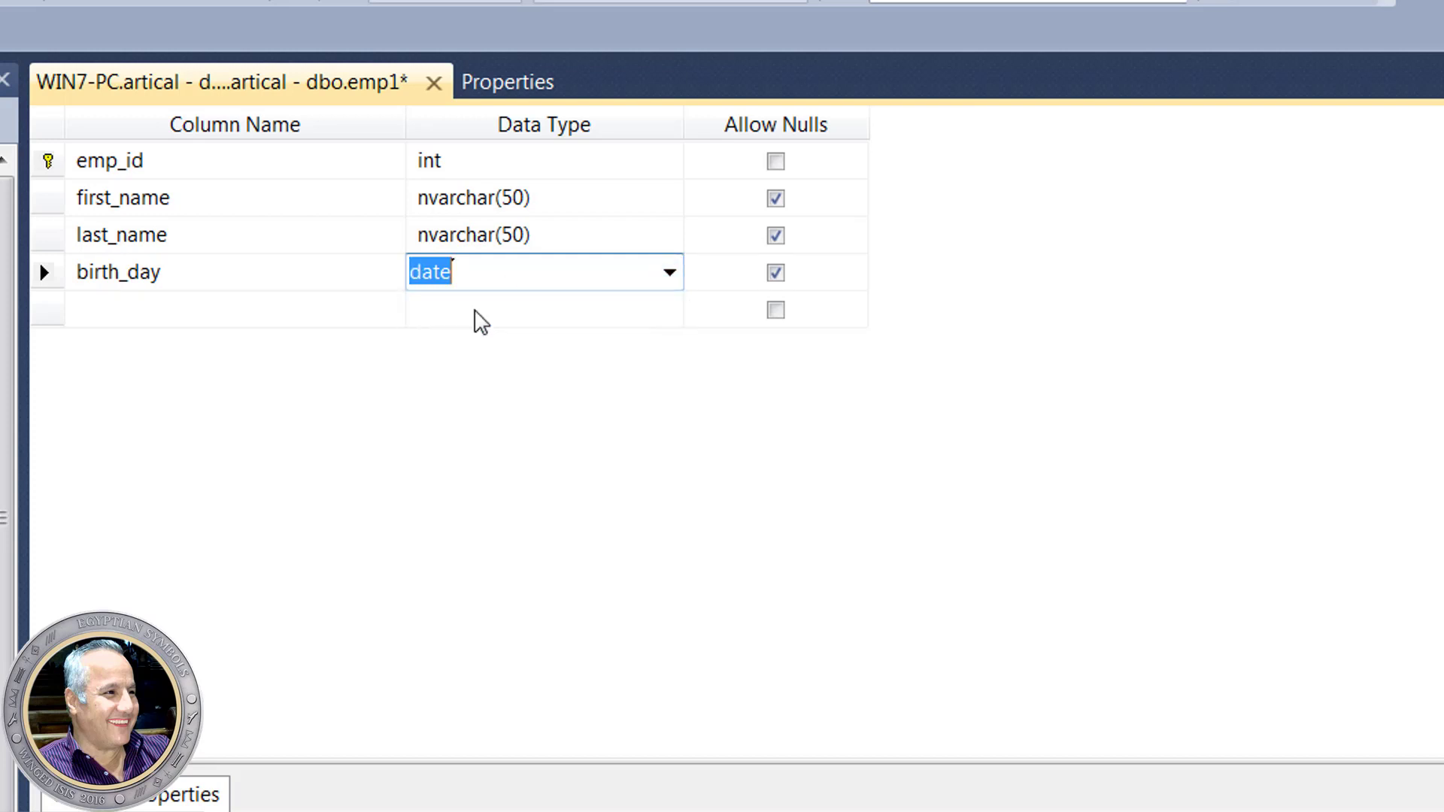
- Add a sex column of type char(1), leaving it nullable
{"action": "left_click", "coordinate": [234, 309]}
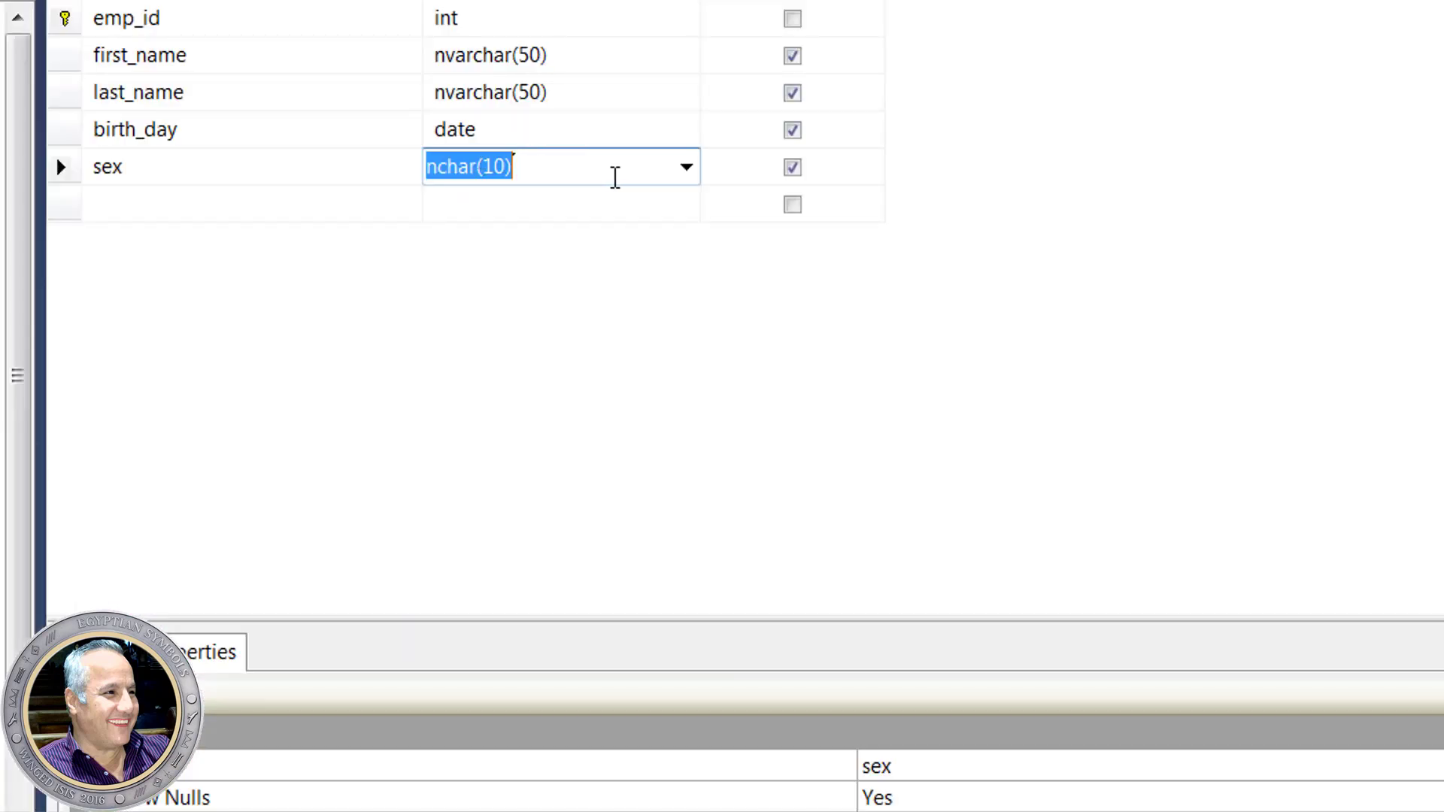
{"action": "type", "text": "c"}
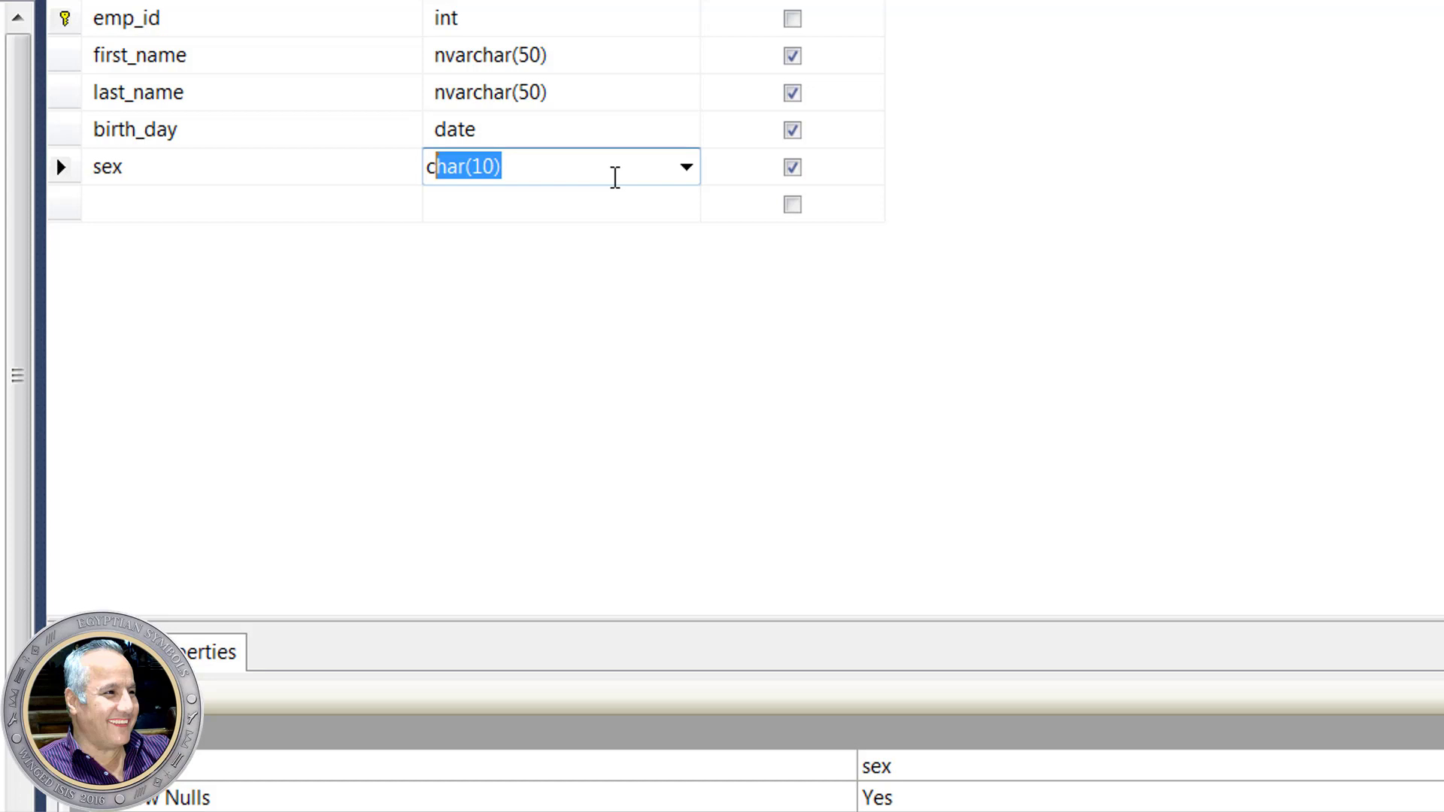
{"action": "left_click", "coordinate": [477, 166]}
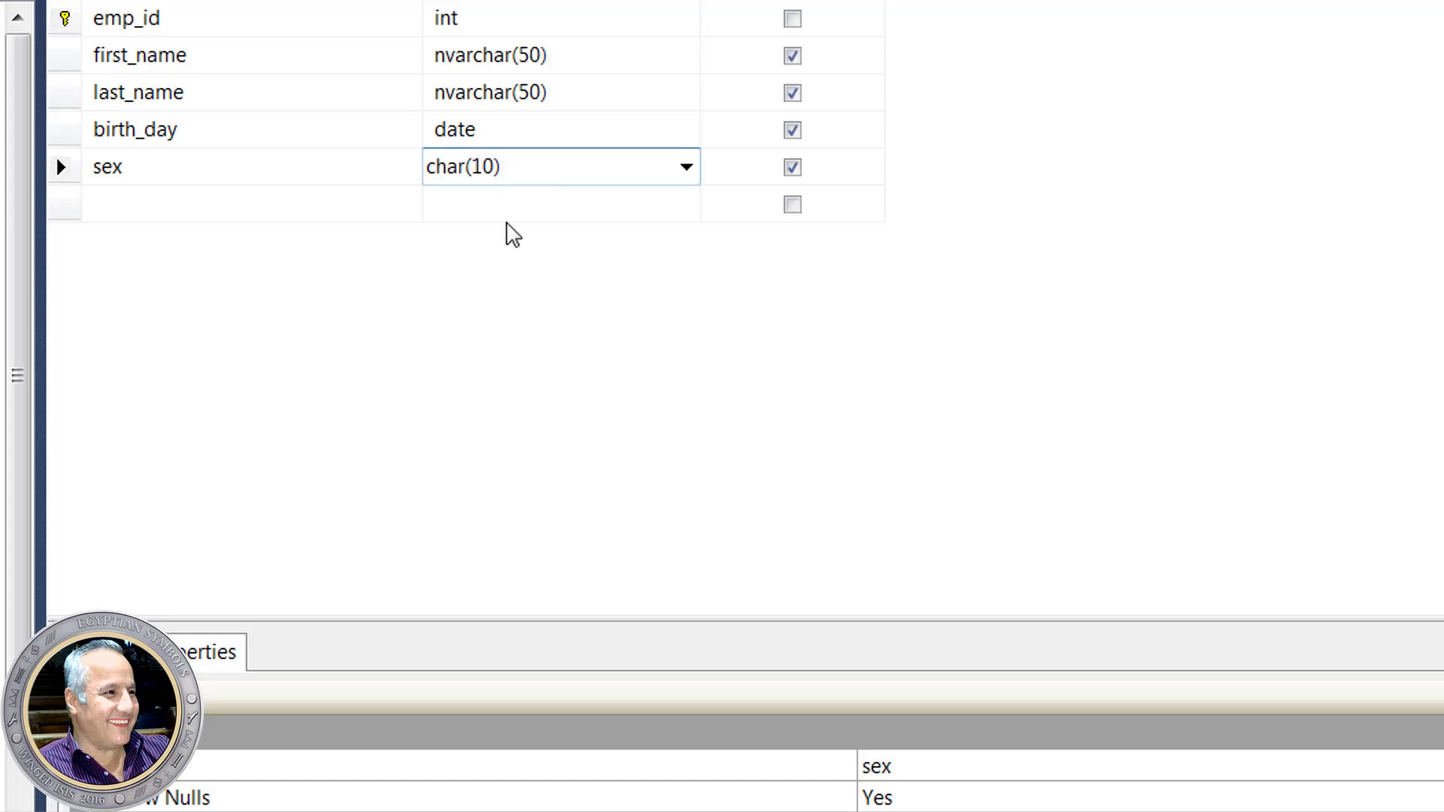
{"action": "left_click", "coordinate": [492, 165]}
{"action": "key", "text": "BackSpace"}
{"action": "left_click", "coordinate": [254, 209]}
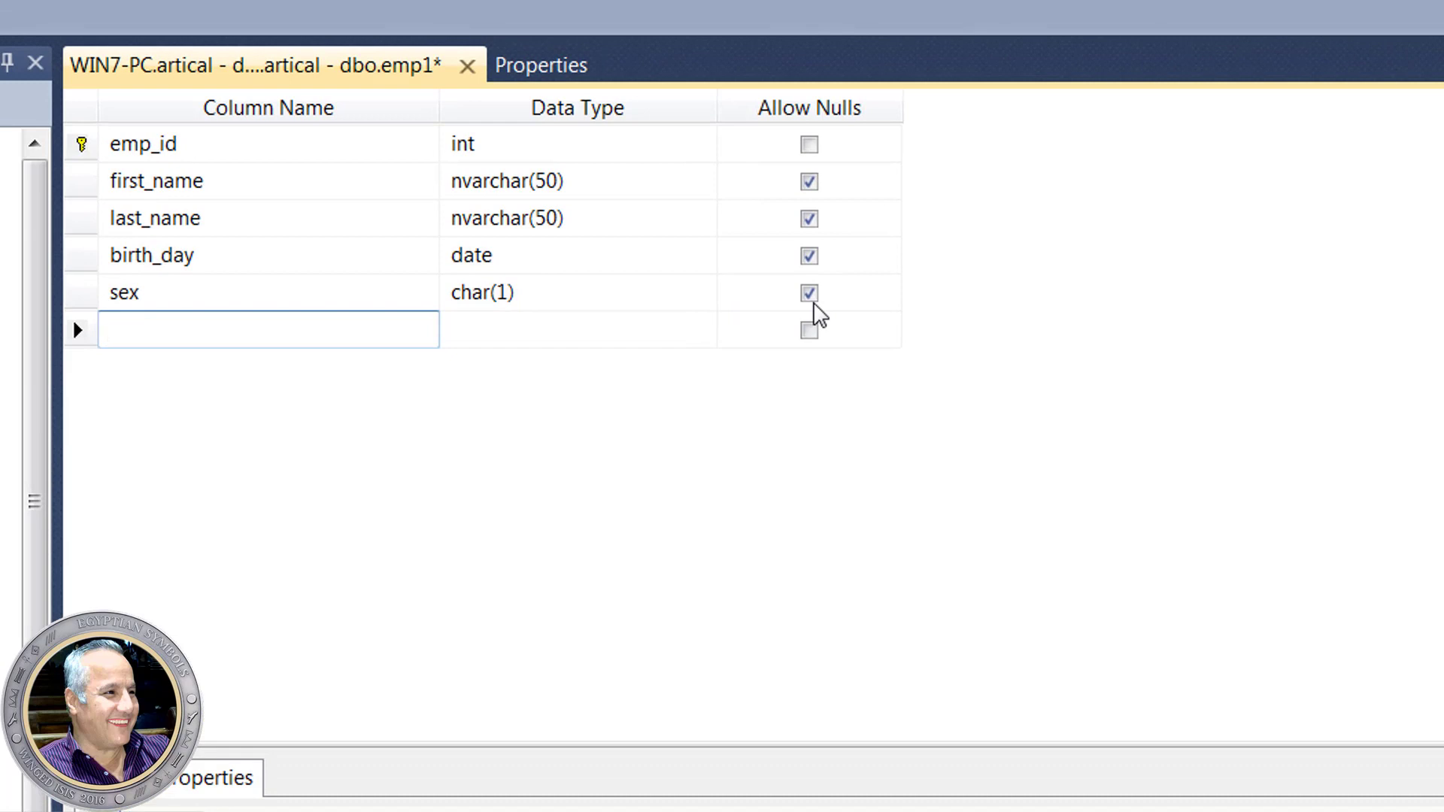
{"action": "left_click", "coordinate": [811, 297]}
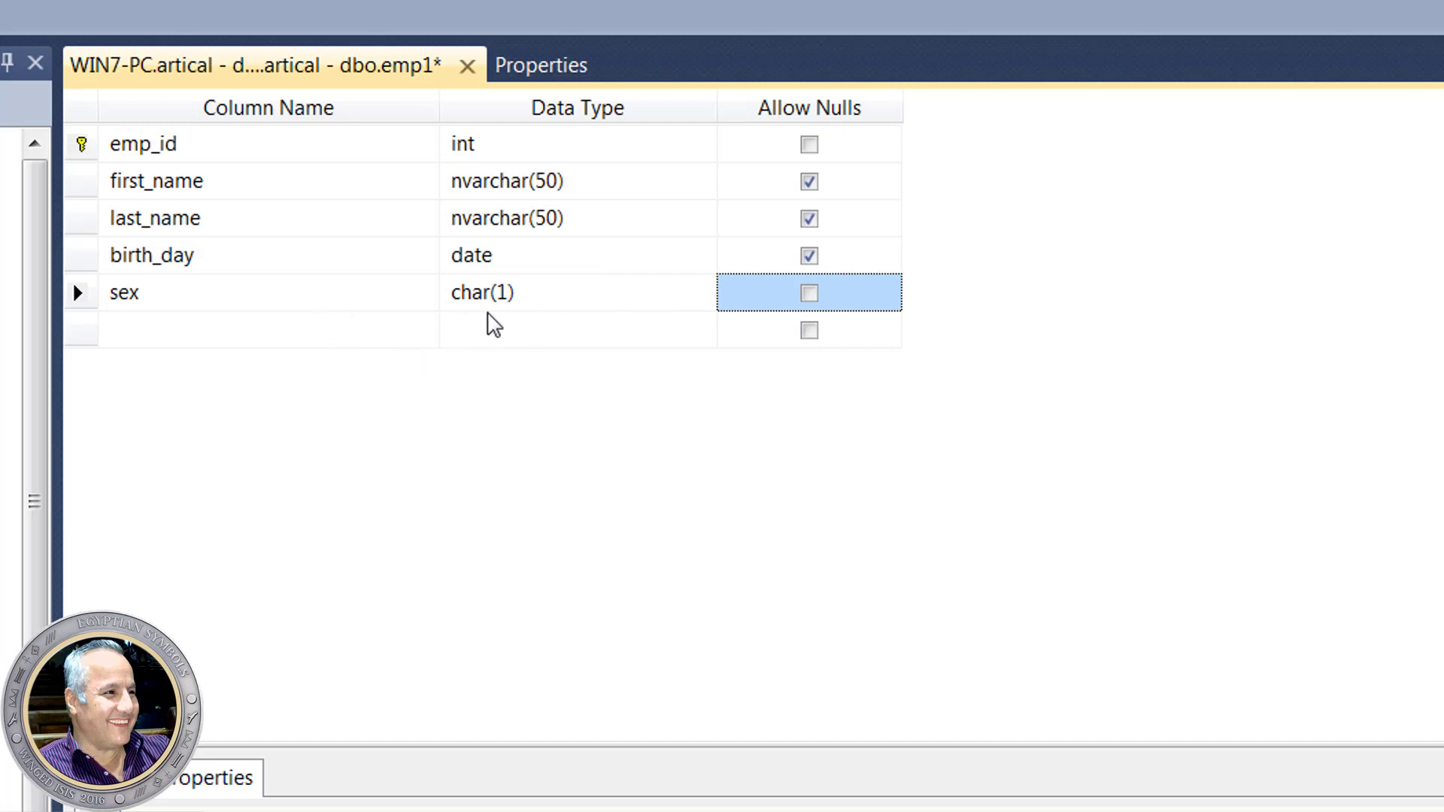
{"action": "left_click", "coordinate": [810, 297]}
{"action": "left_click", "coordinate": [271, 335]}
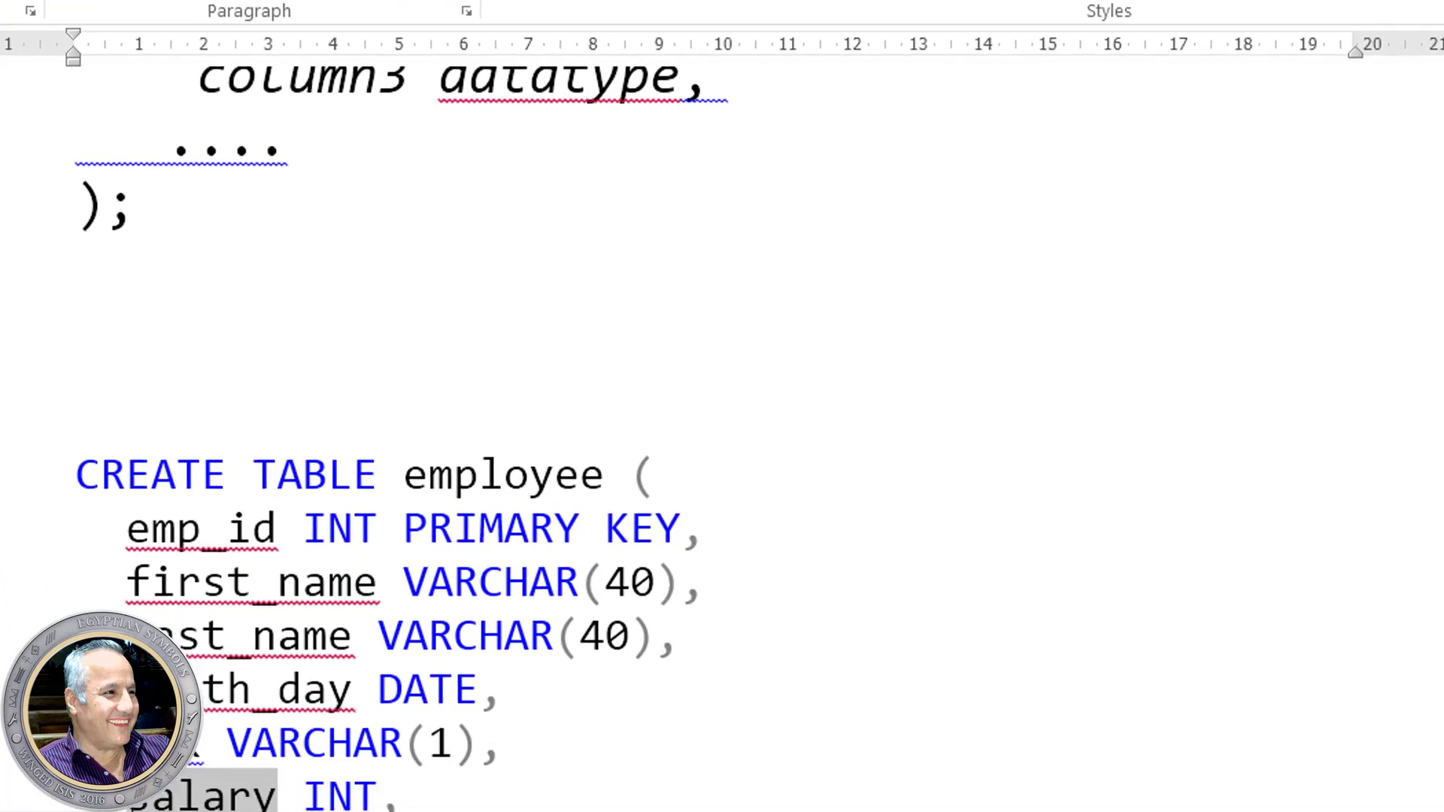
{"action": "right_click", "coordinate": [153, 583]}
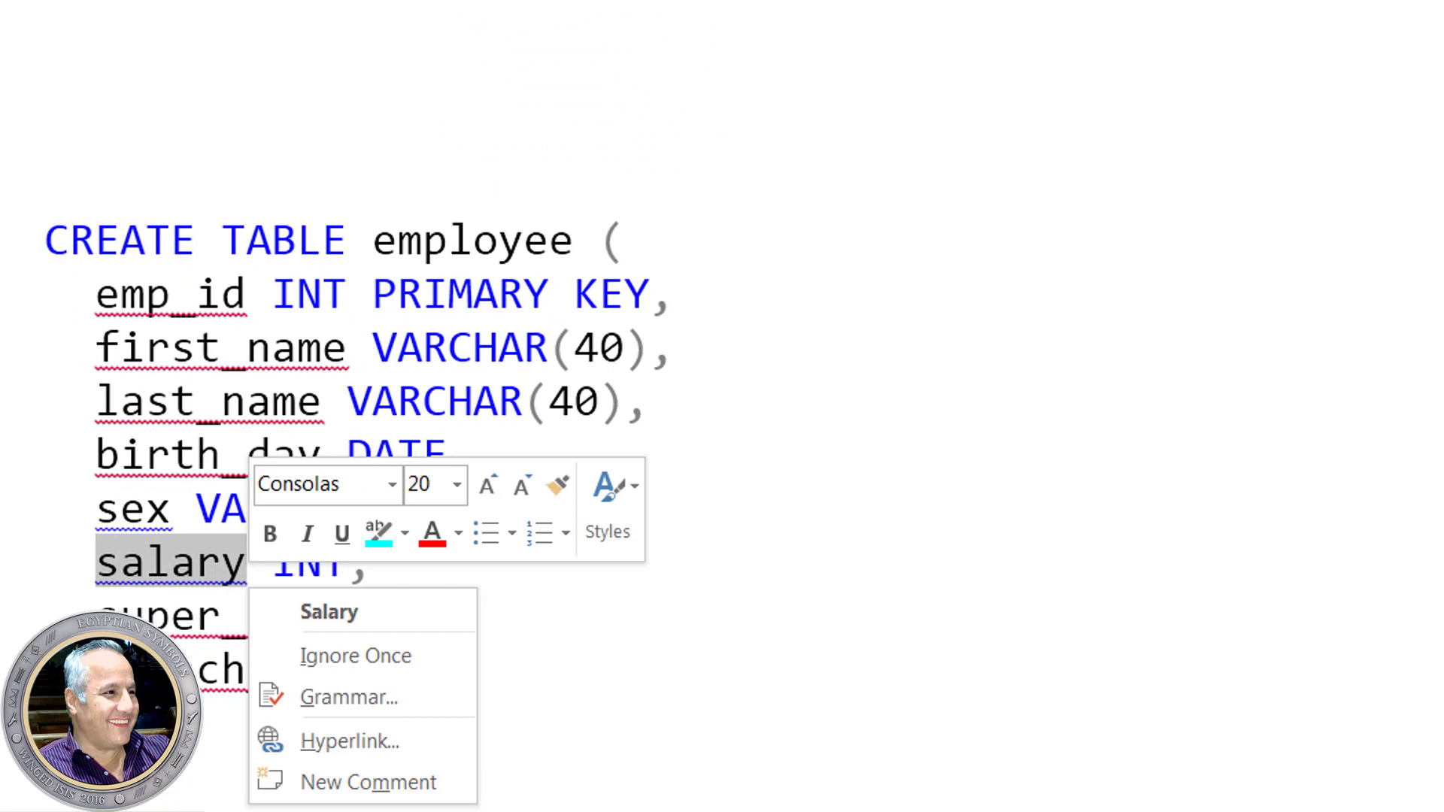
{"action": "key", "text": "Escape"}
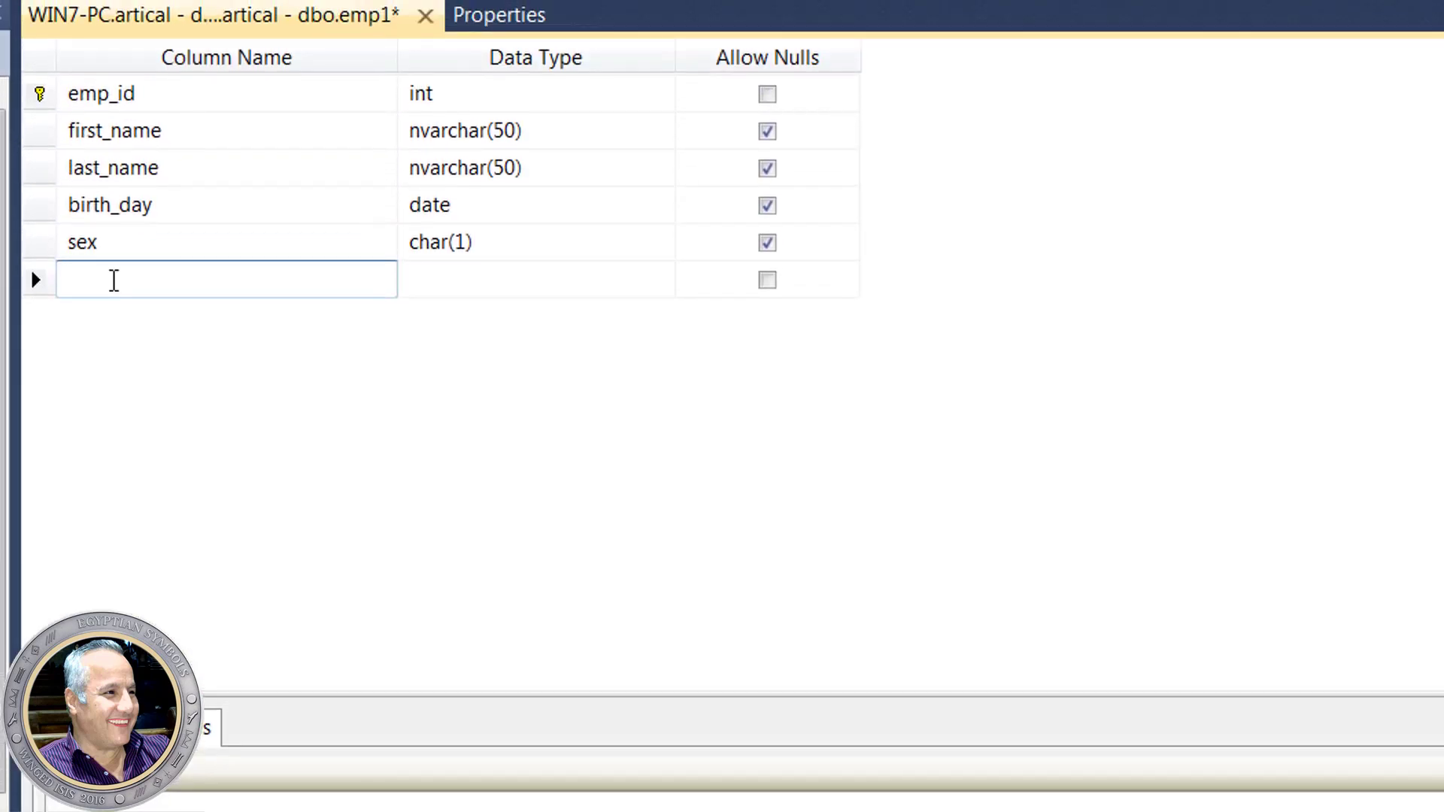
- Add salary and super_id columns, both of type int, checking names against the script
{"action": "type", "text": "salary"}
{"action": "left_click", "coordinate": [443, 284]}
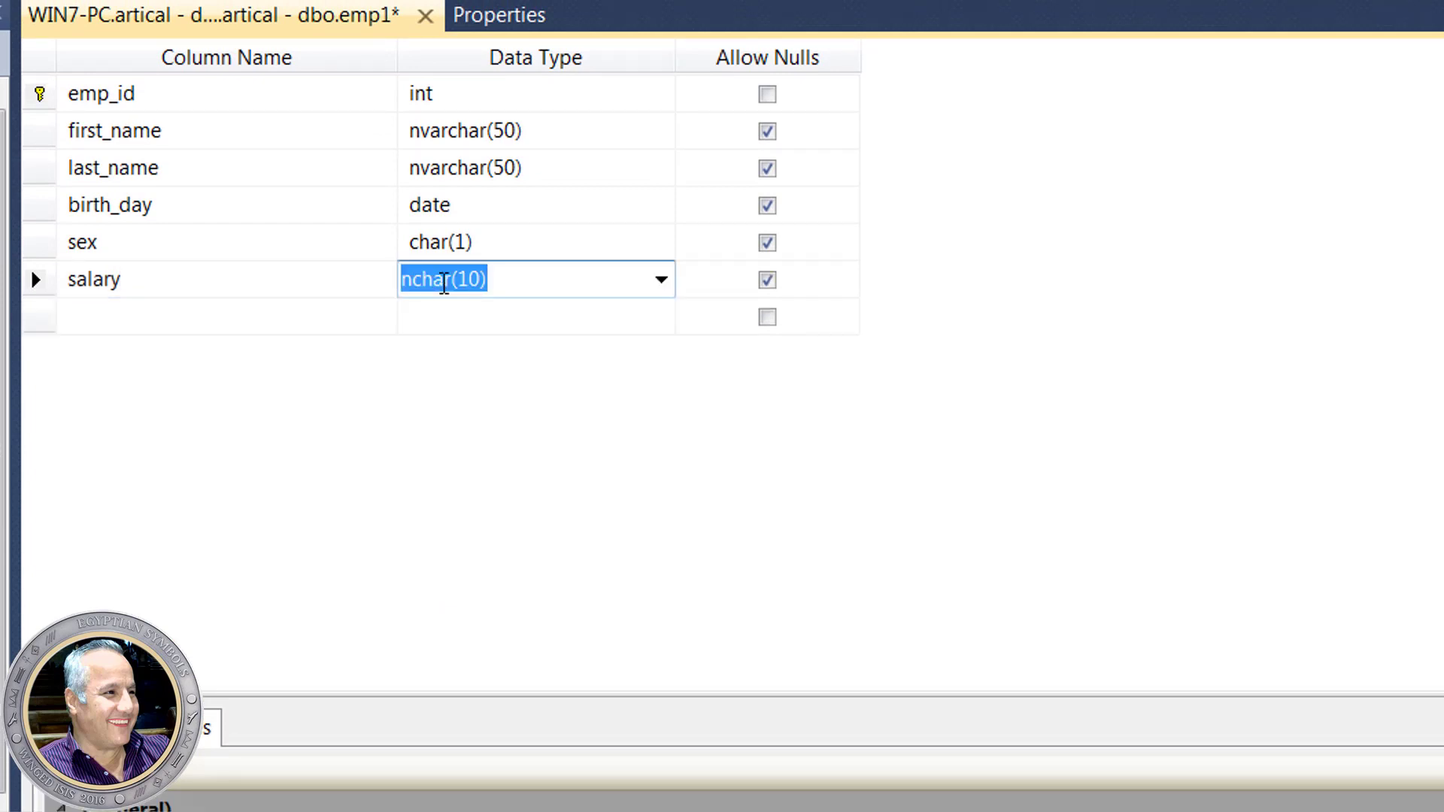
{"action": "type", "text": "int"}
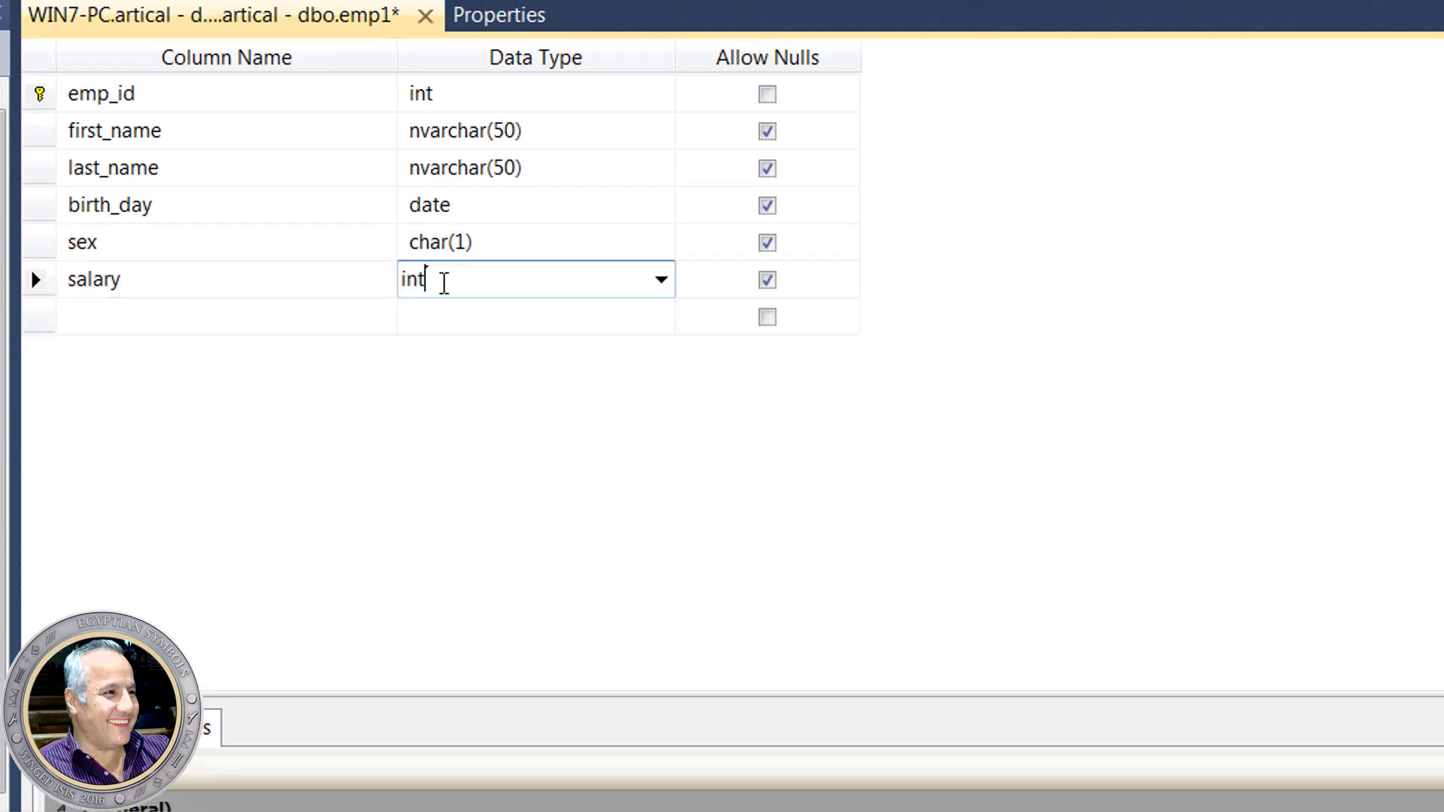
{"action": "left_click", "coordinate": [188, 332]}
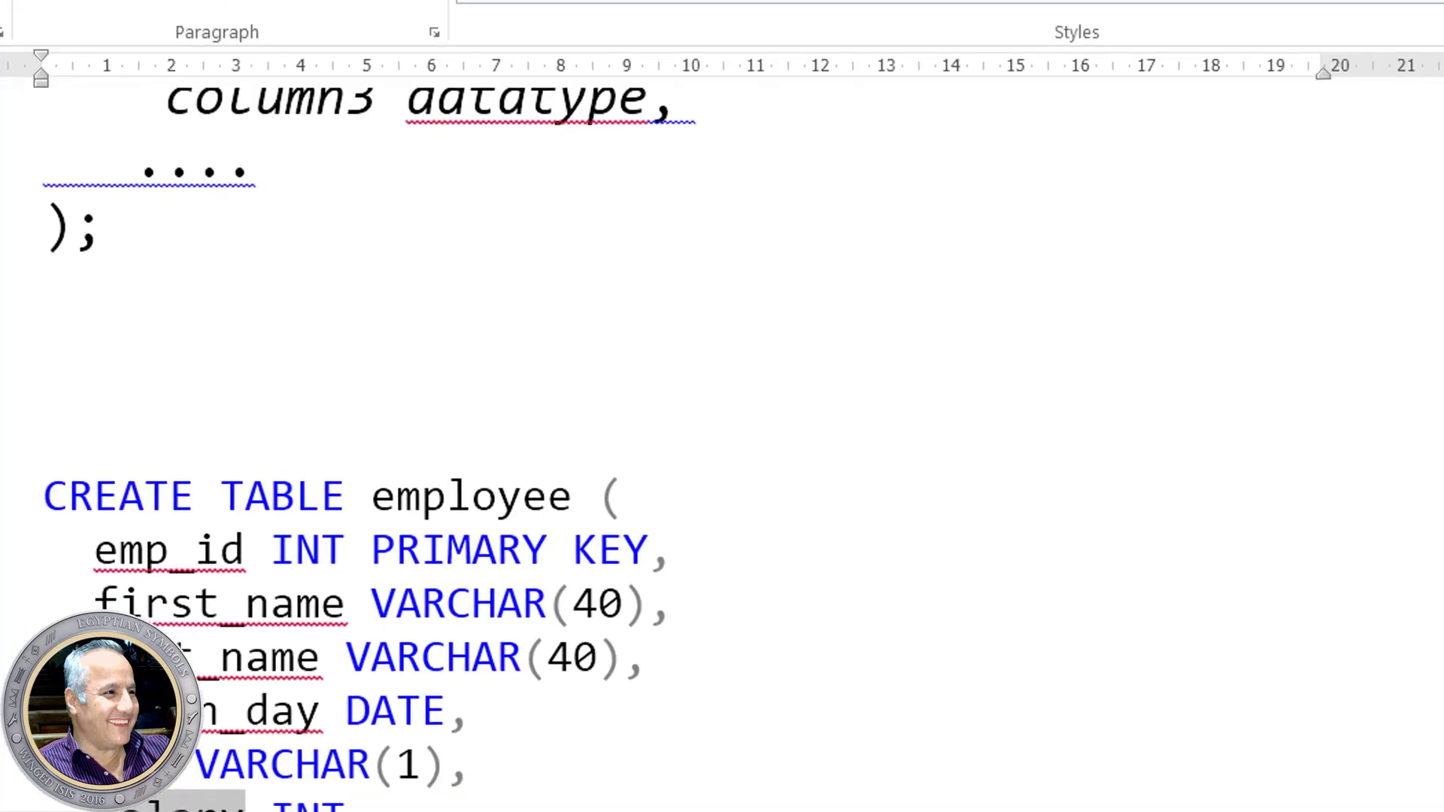
{"action": "left_click_drag", "start_coordinate": [271, 647], "coordinate": [203, 643]}
{"action": "left_click", "coordinate": [273, 647]}
{"action": "double_click", "coordinate": [271, 647]}
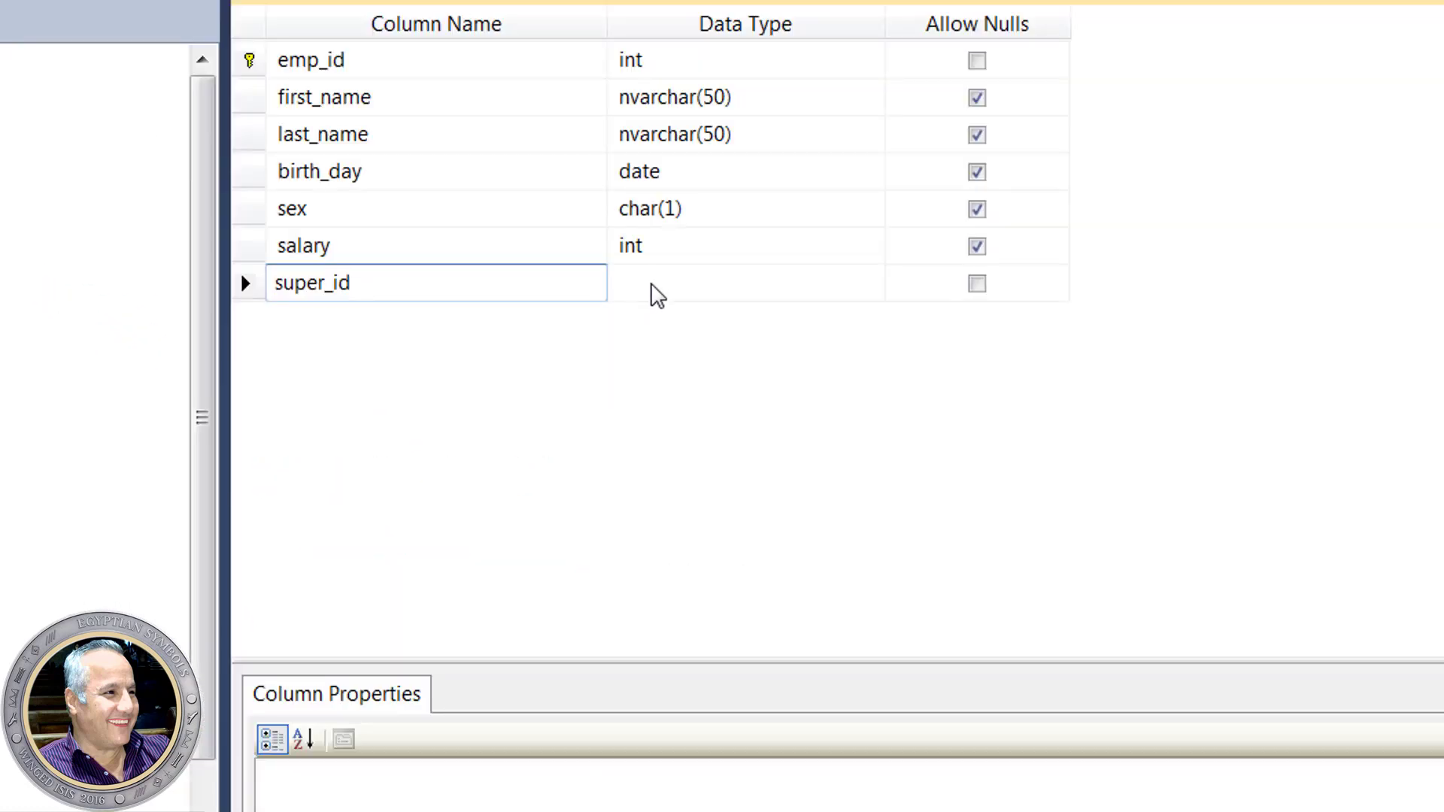
{"action": "left_click", "coordinate": [652, 290]}
{"action": "type", "text": "in"}
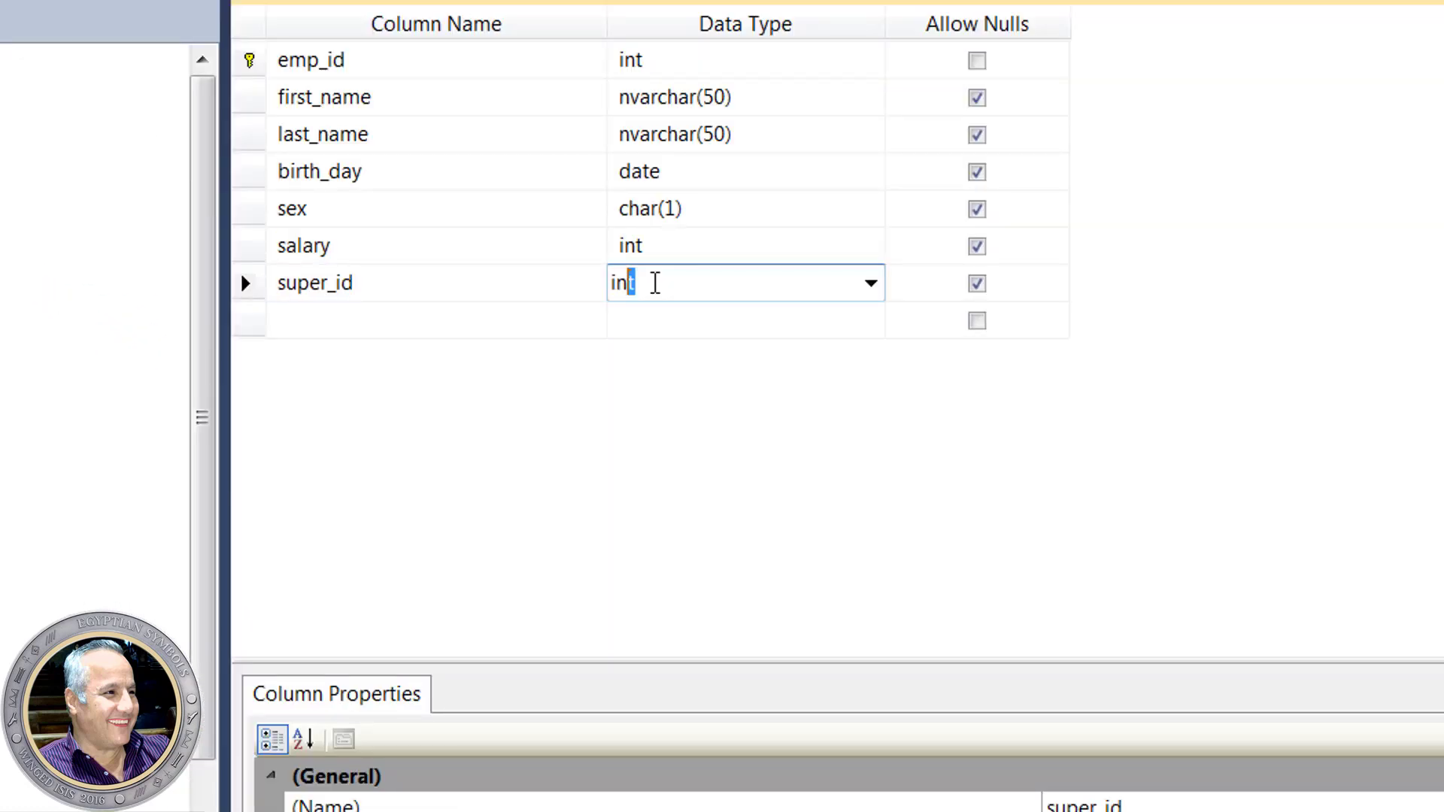
{"action": "type", "text": "t"}
{"action": "left_click", "coordinate": [371, 332]}
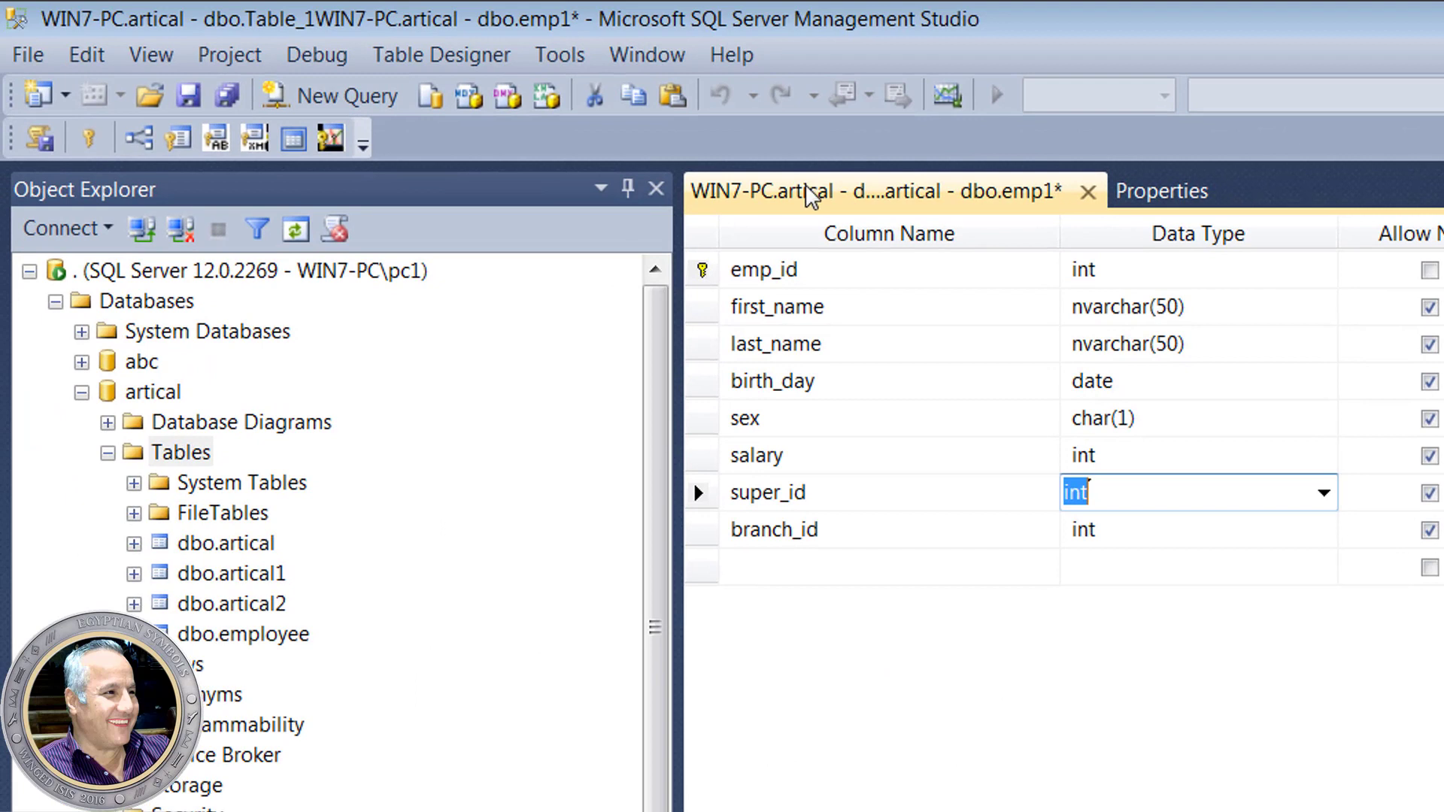
- Save the emp1 design and refresh the Tables list
{"action": "right_click", "coordinate": [805, 188]}
{"action": "left_click", "coordinate": [904, 215]}
{"action": "right_click", "coordinate": [188, 415]}
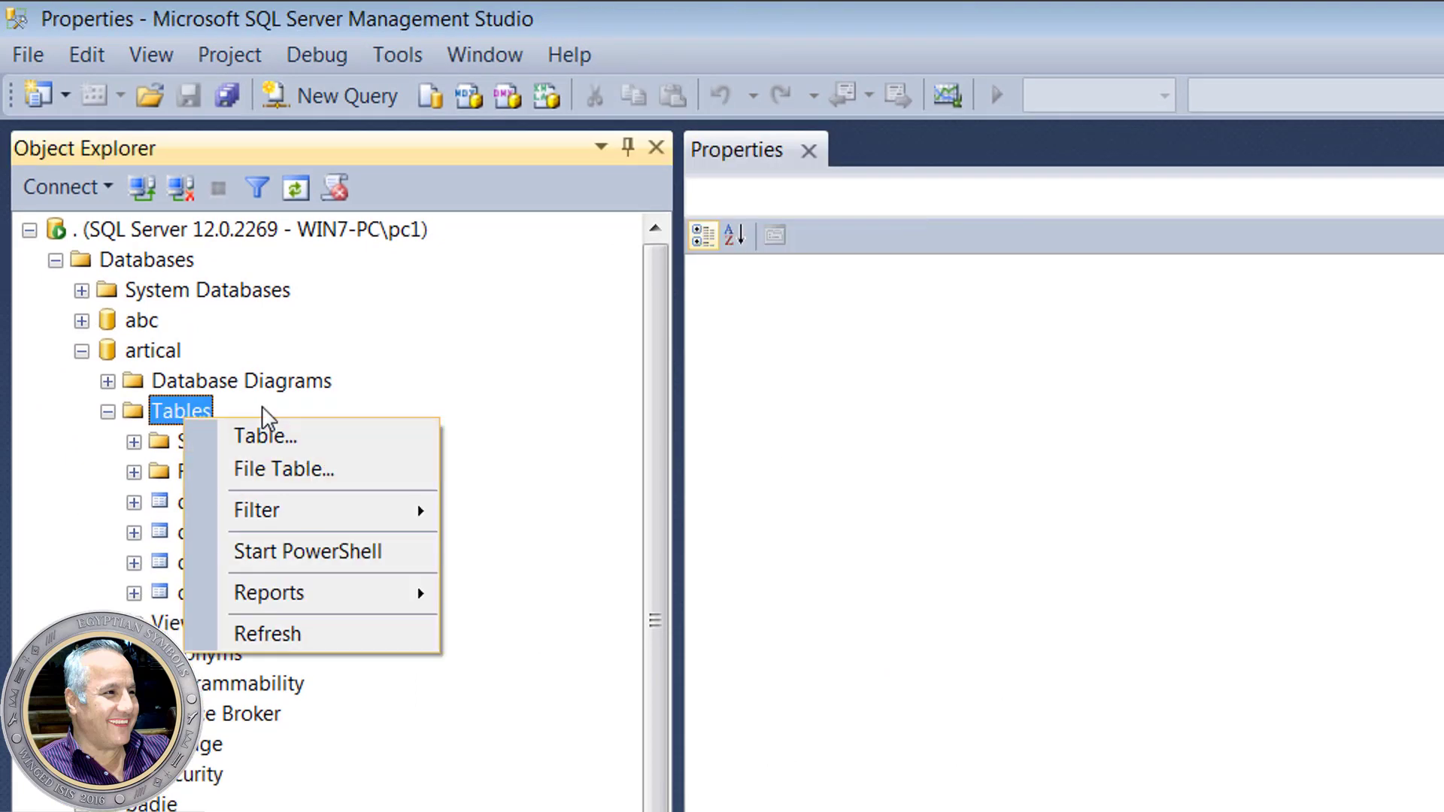
{"action": "left_click", "coordinate": [304, 638]}
- Open dbo.emp1's top 200 rows for editing
{"action": "left_click", "coordinate": [230, 620]}
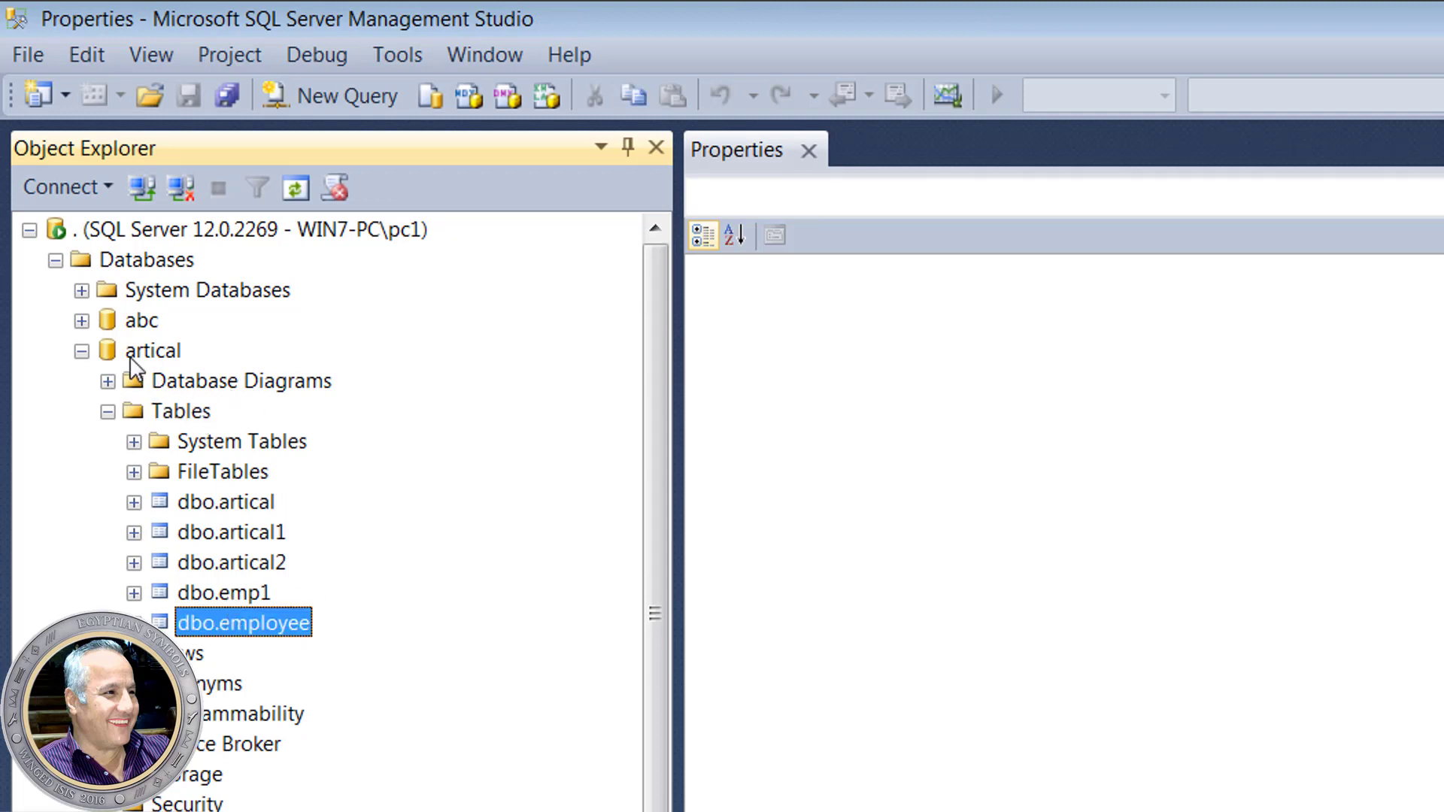
{"action": "double_click", "coordinate": [284, 622]}
{"action": "right_click", "coordinate": [285, 602]}
{"action": "left_click", "coordinate": [335, 659]}
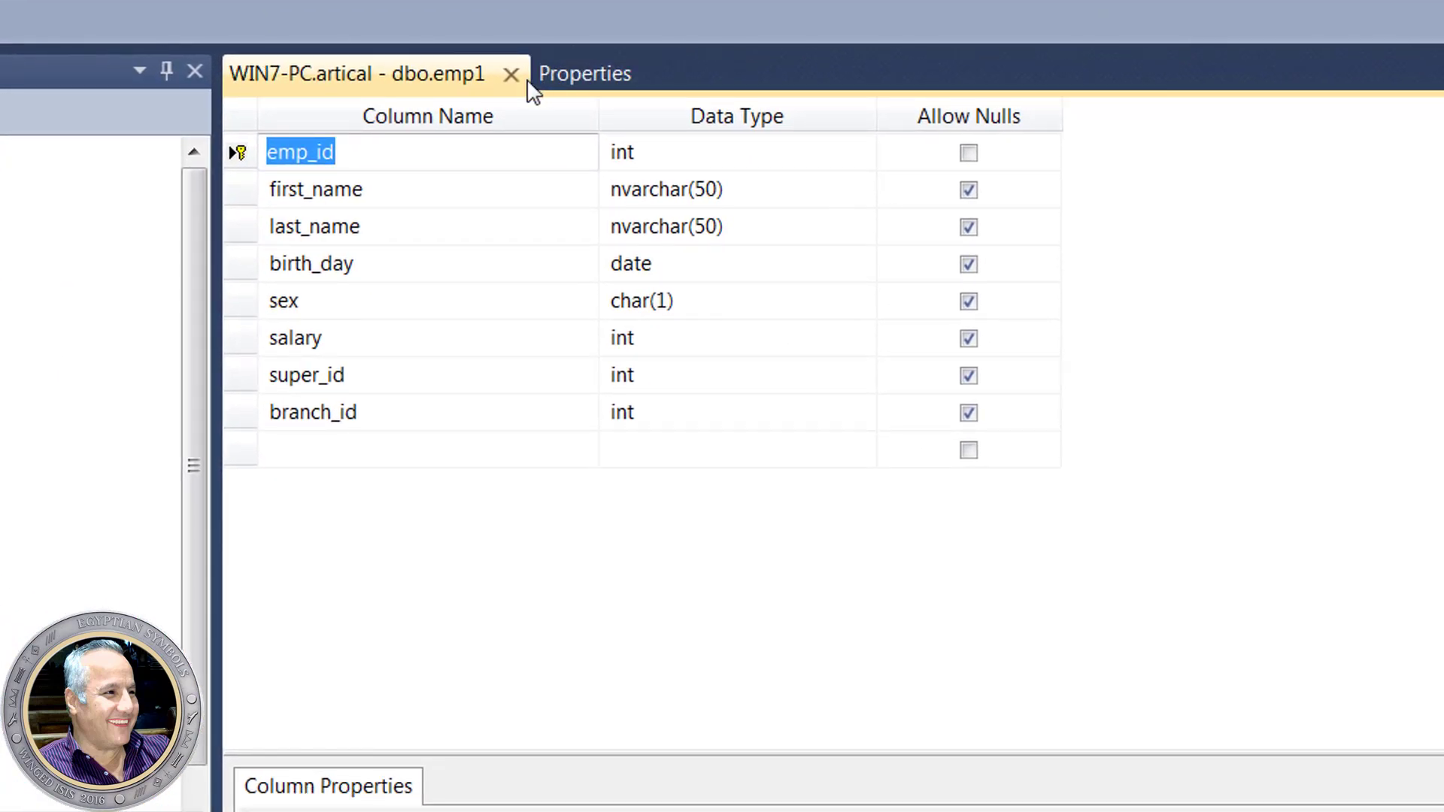
{"action": "left_click", "coordinate": [512, 75]}
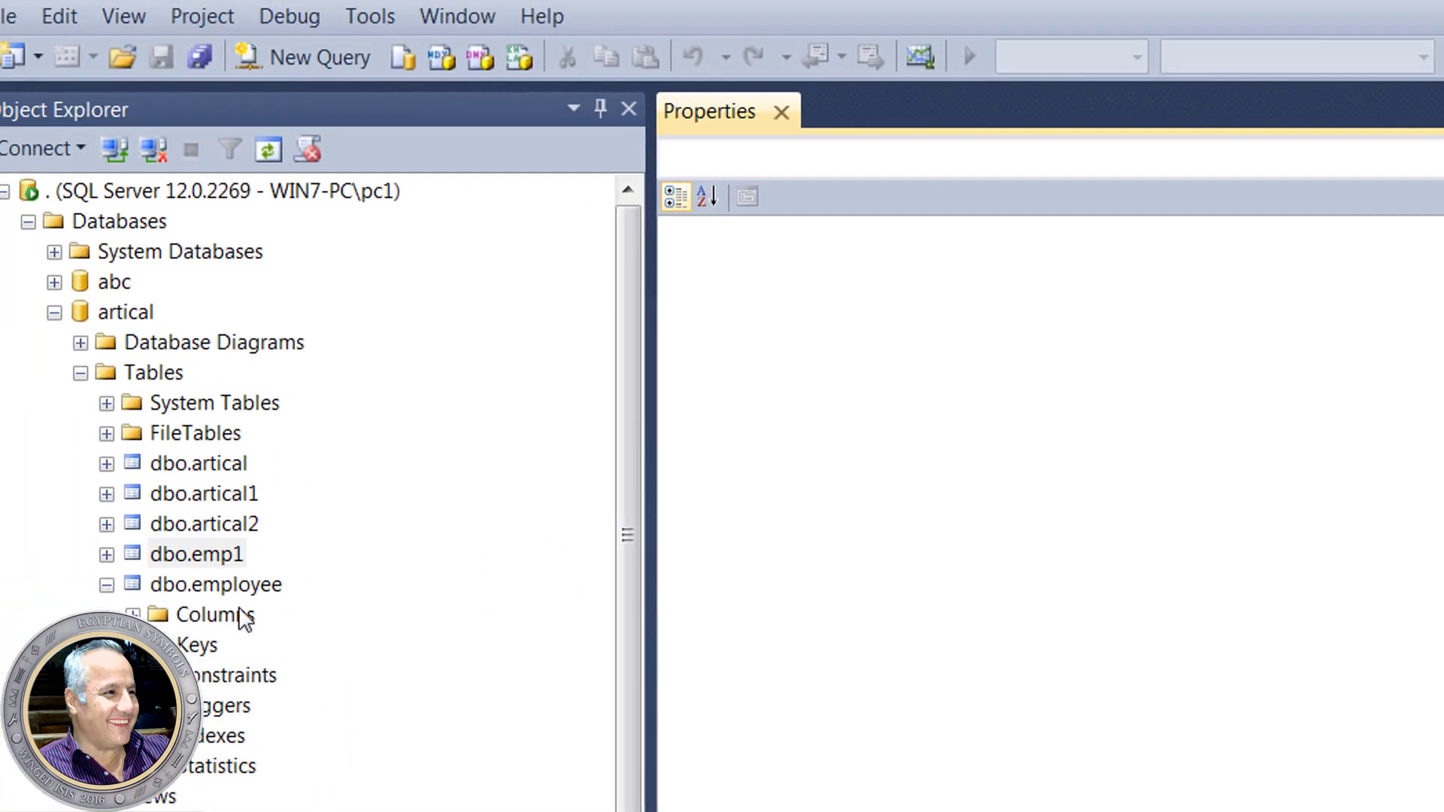
{"action": "right_click", "coordinate": [200, 554]}
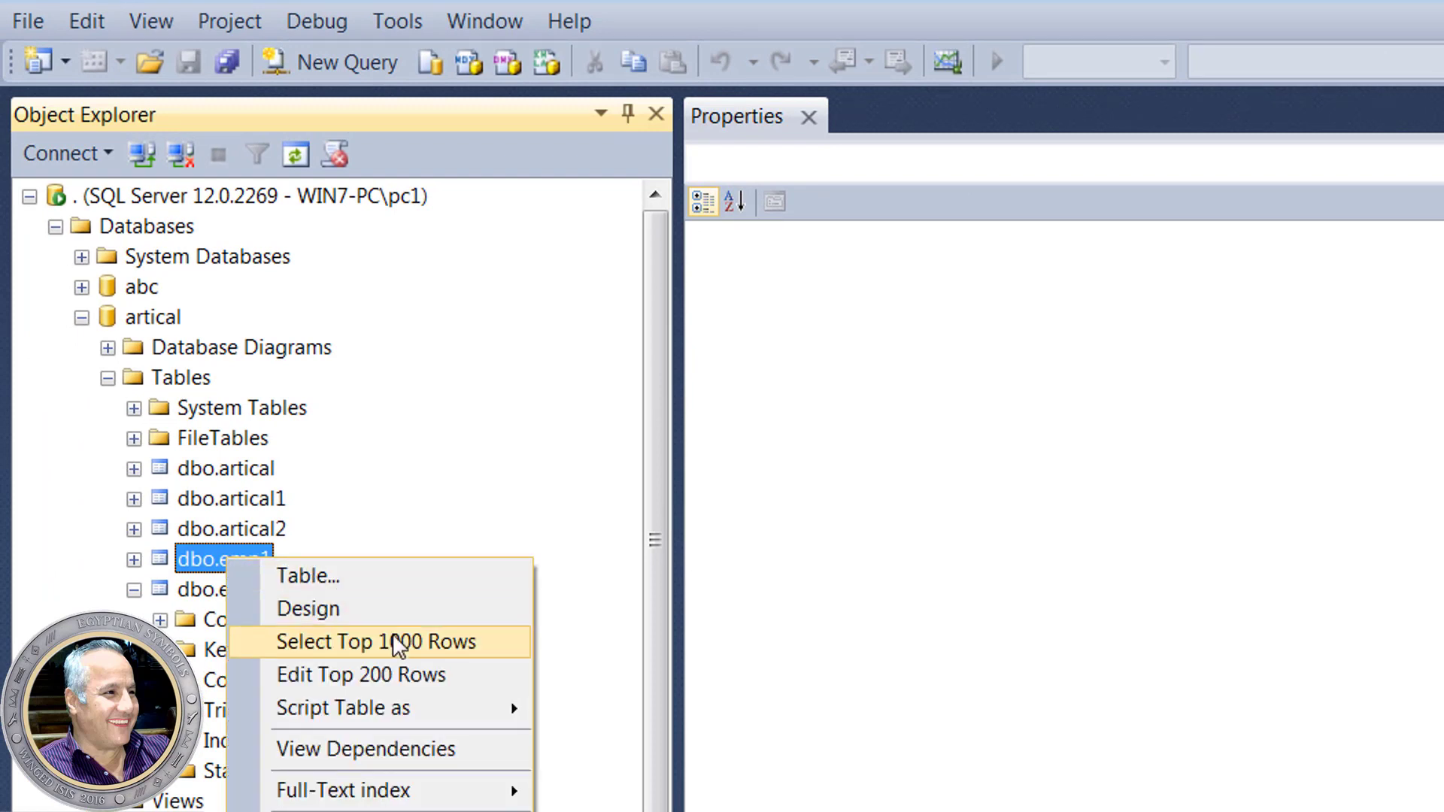
{"action": "left_click", "coordinate": [397, 675]}
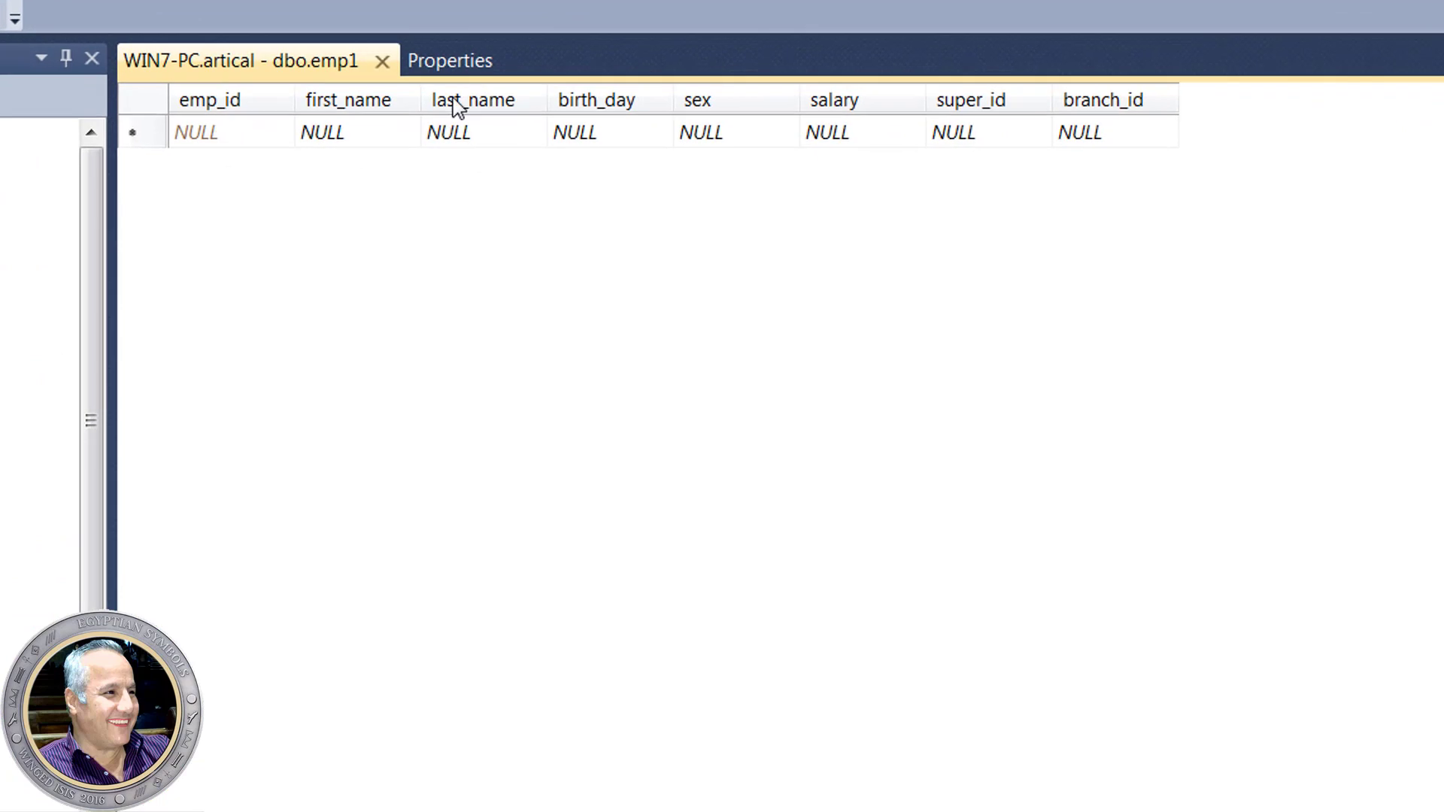
- Enter the employee's first and last name and birth_day 12-12-1990
{"action": "left_click", "coordinate": [308, 124]}
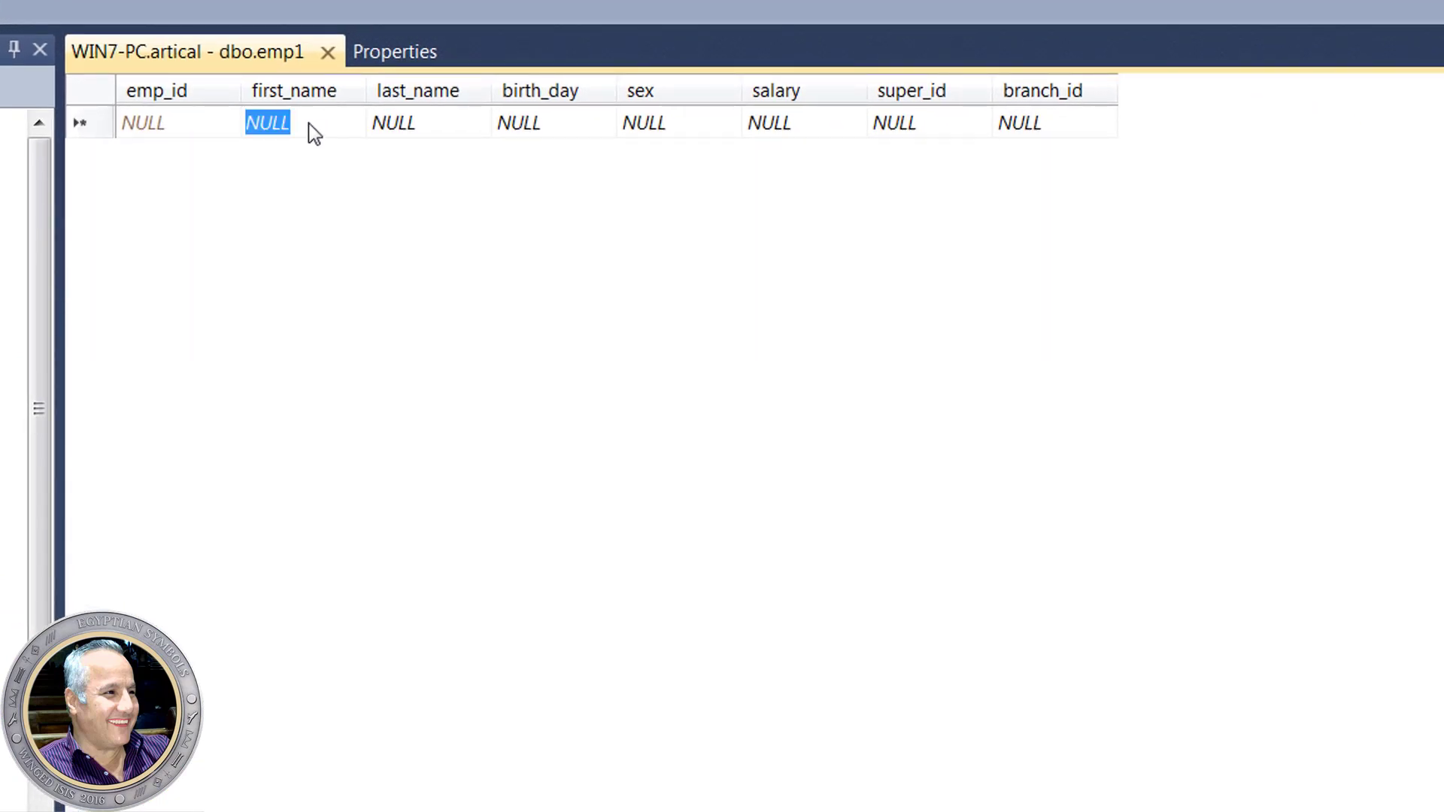
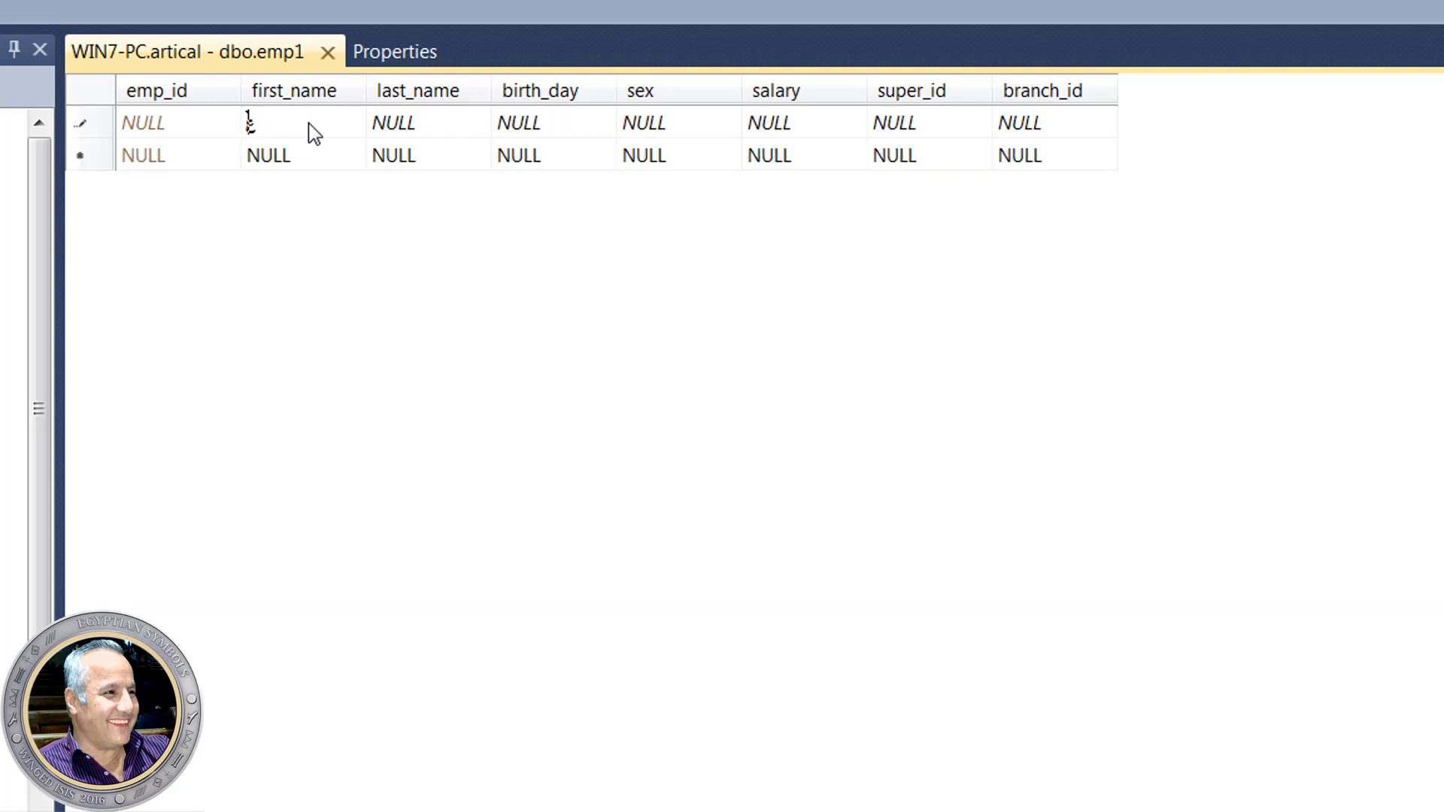
{"action": "left_click", "coordinate": [395, 125]}
{"action": "left_click", "coordinate": [534, 125]}
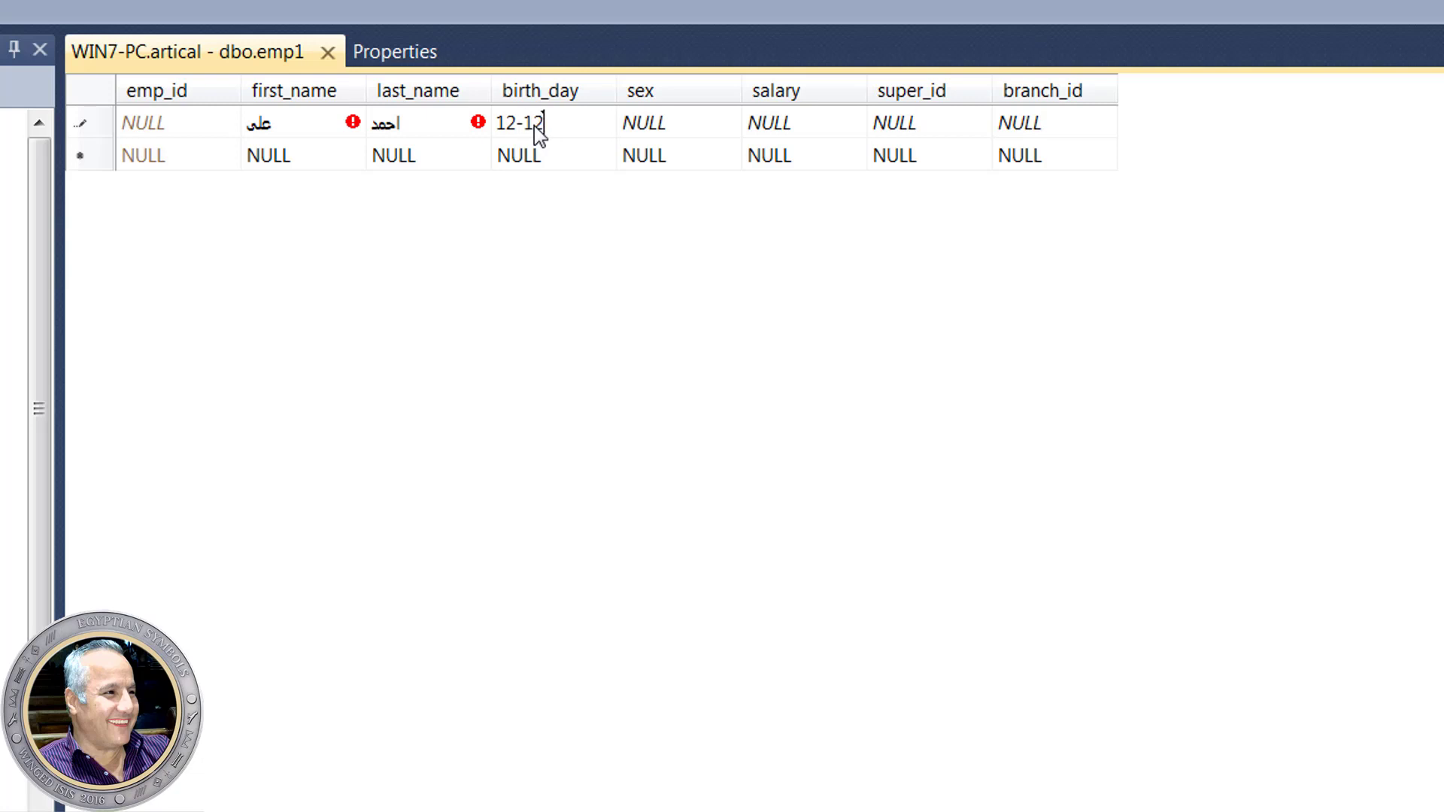
{"action": "type", "text": "12-12-1990"}
- Fill sex m, salary 3000, branch_id 1, leave super_id empty, and commit the row
{"action": "left_click", "coordinate": [696, 123]}
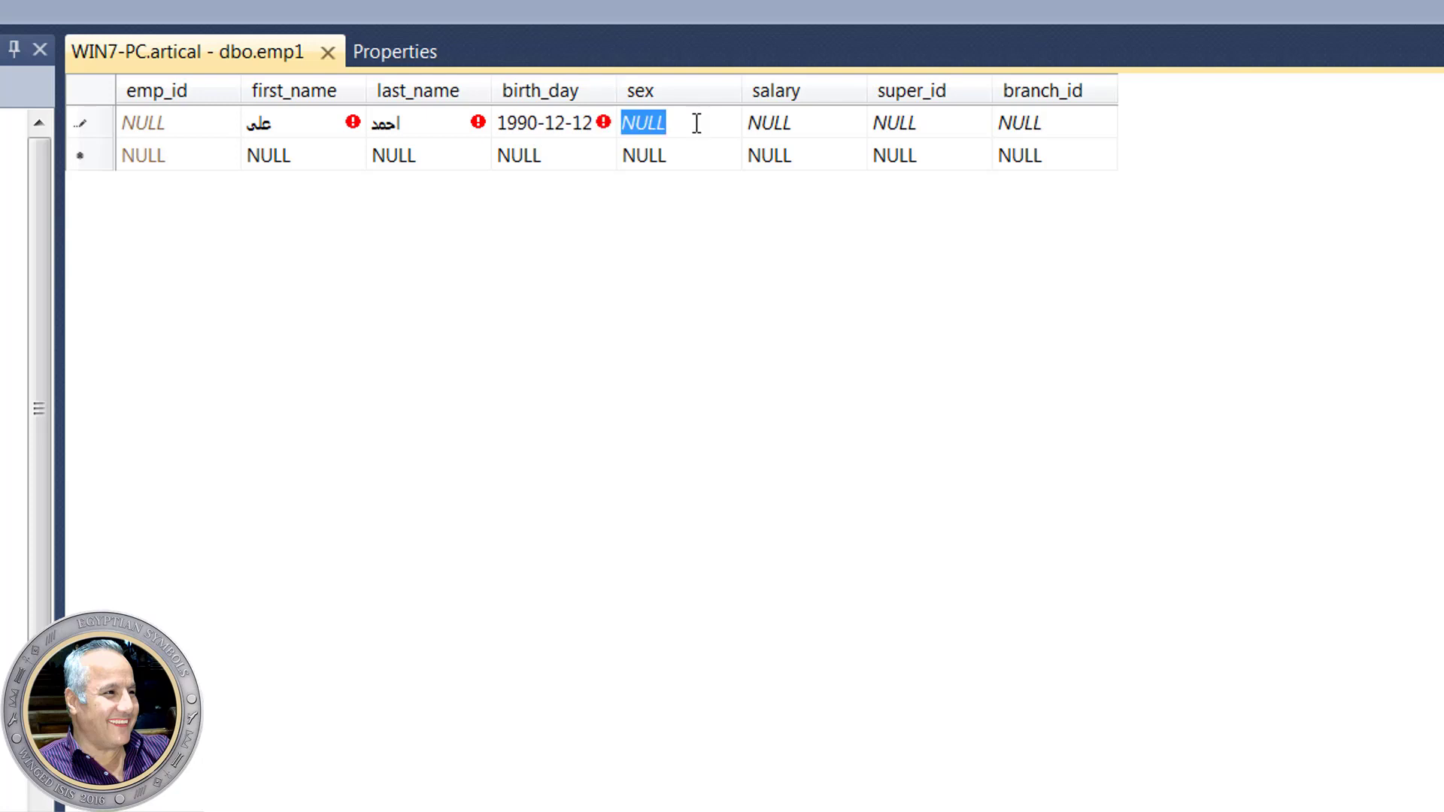
{"action": "type", "text": "m"}
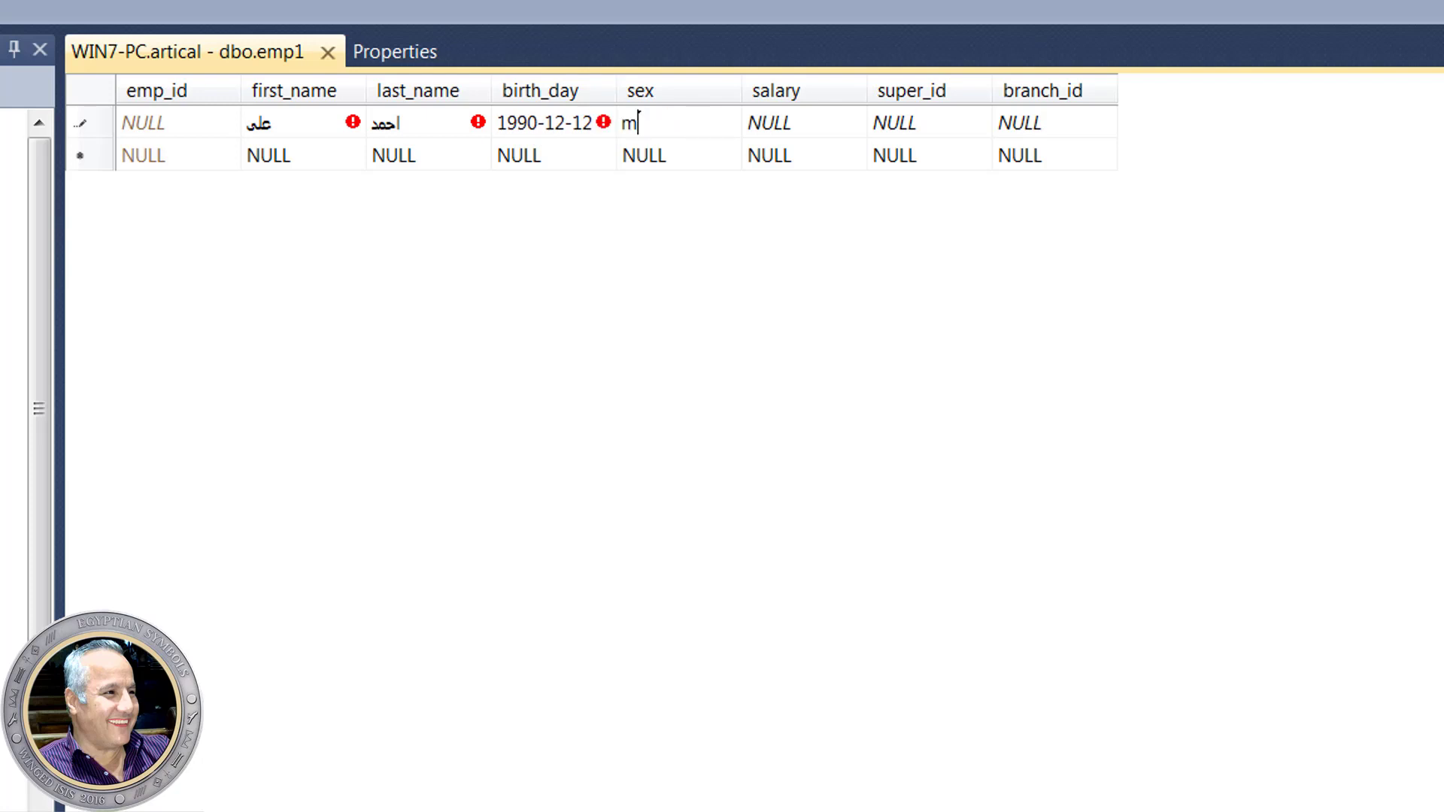
{"action": "left_click", "coordinate": [798, 123]}
{"action": "type", "text": "3000"}
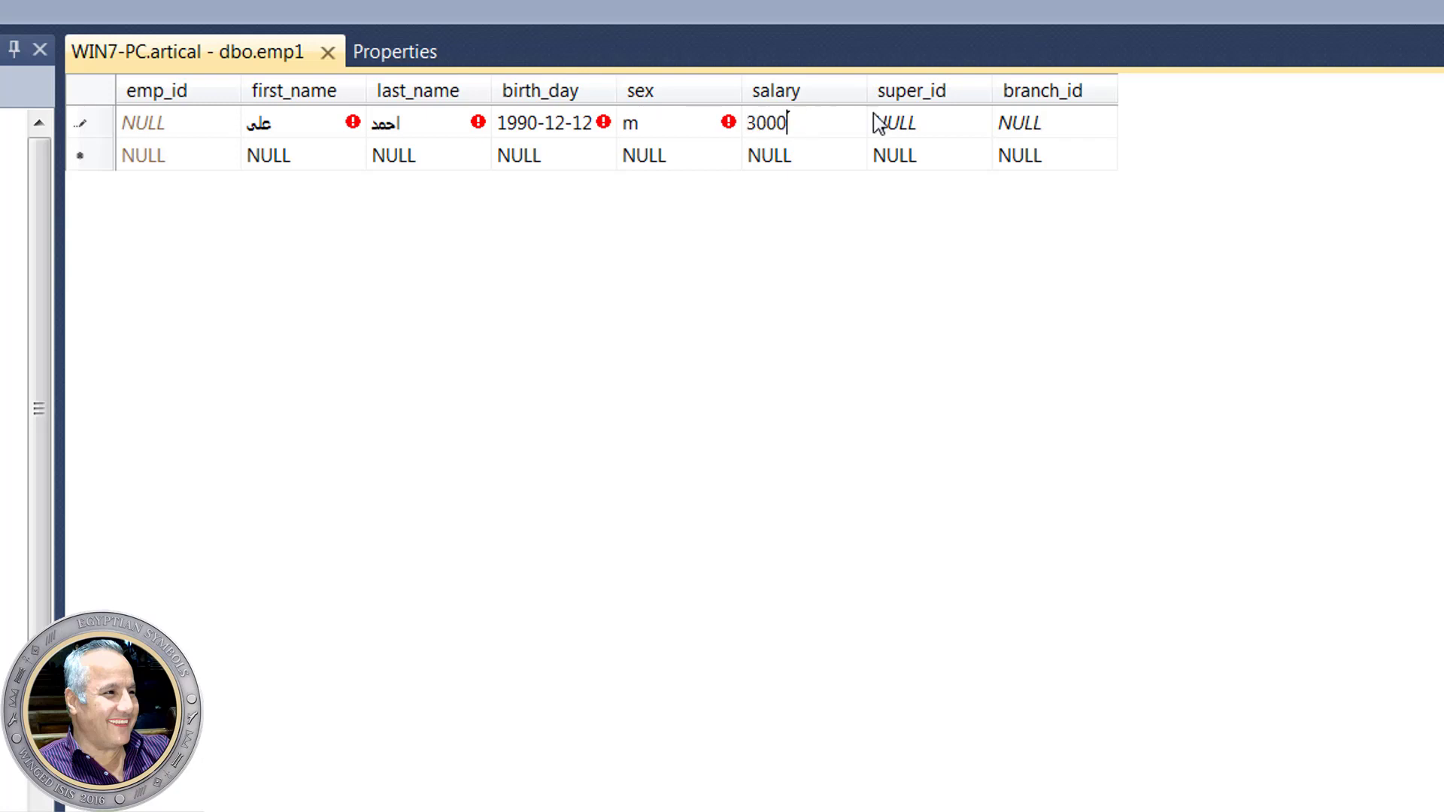
{"action": "left_click", "coordinate": [891, 120]}
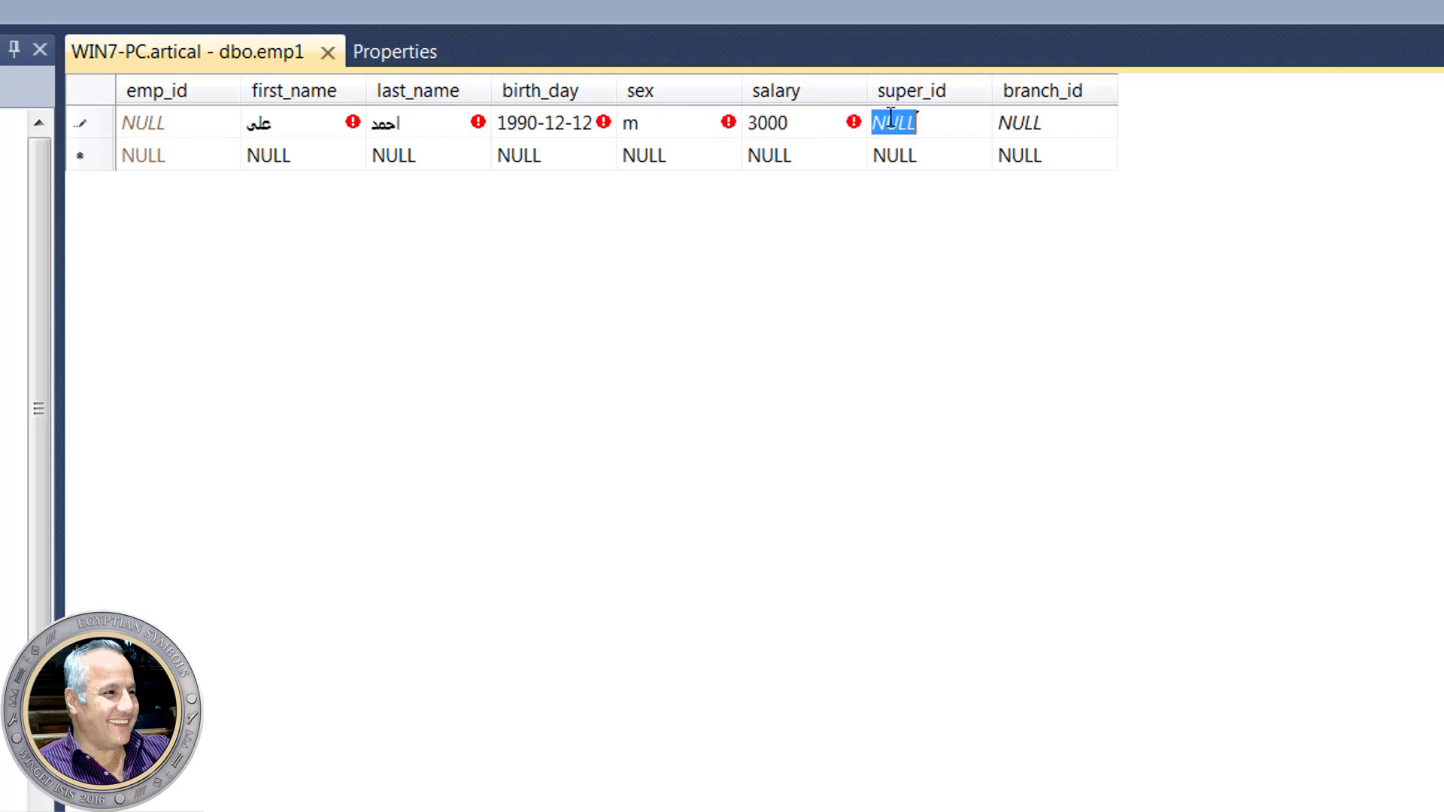
{"action": "left_click", "coordinate": [1029, 129]}
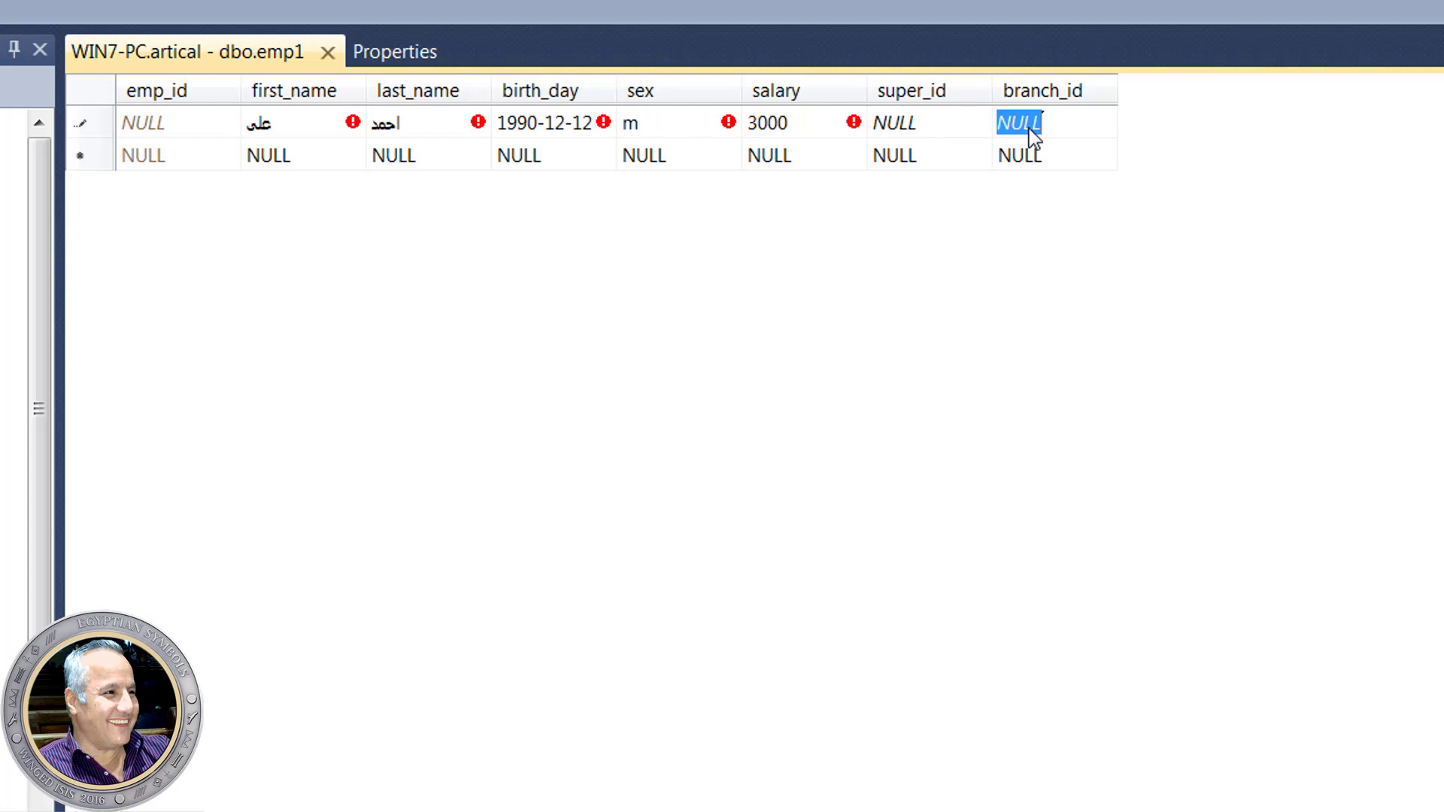
{"action": "type", "text": "1"}
{"action": "key", "text": "Return"}
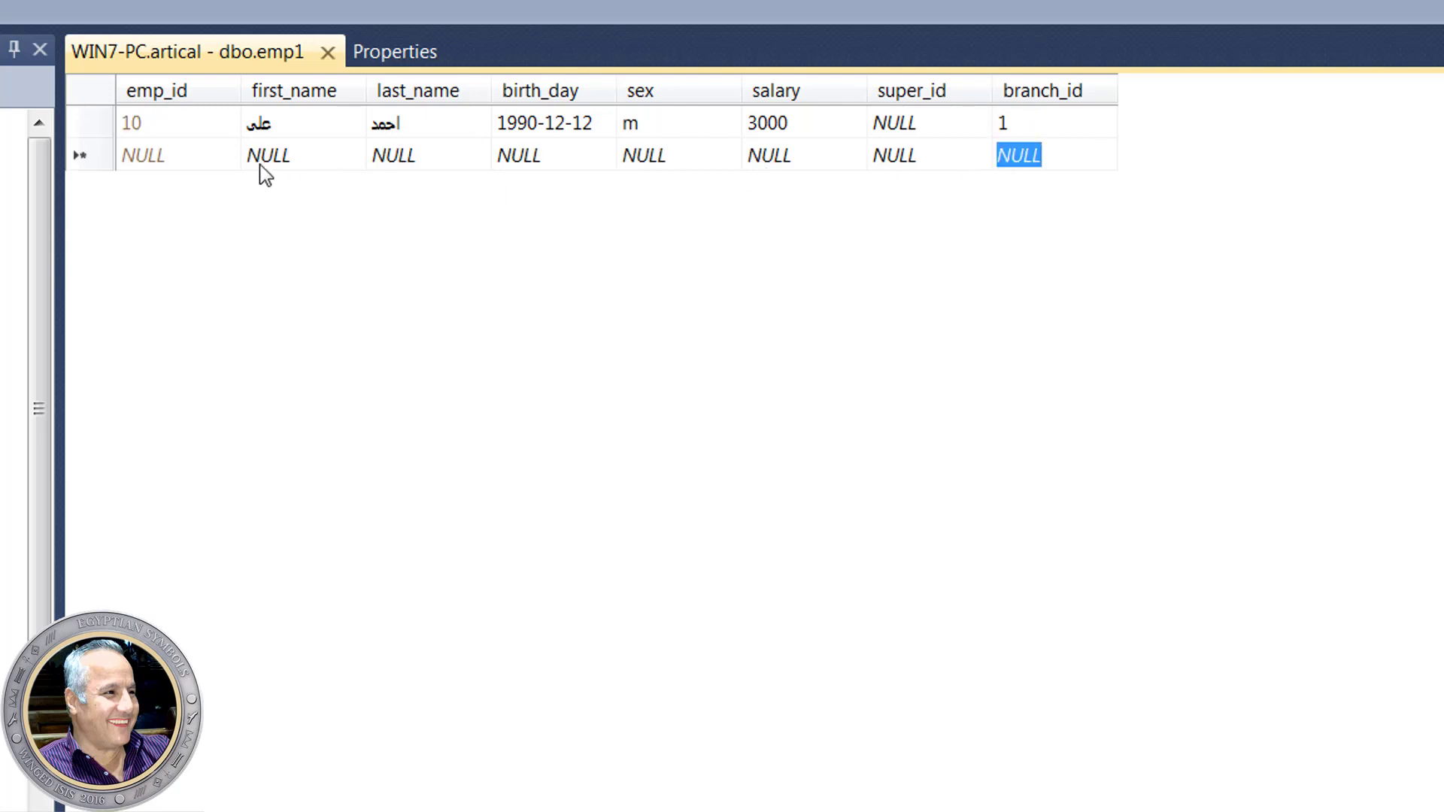
{"action": "left_click", "coordinate": [291, 158]}
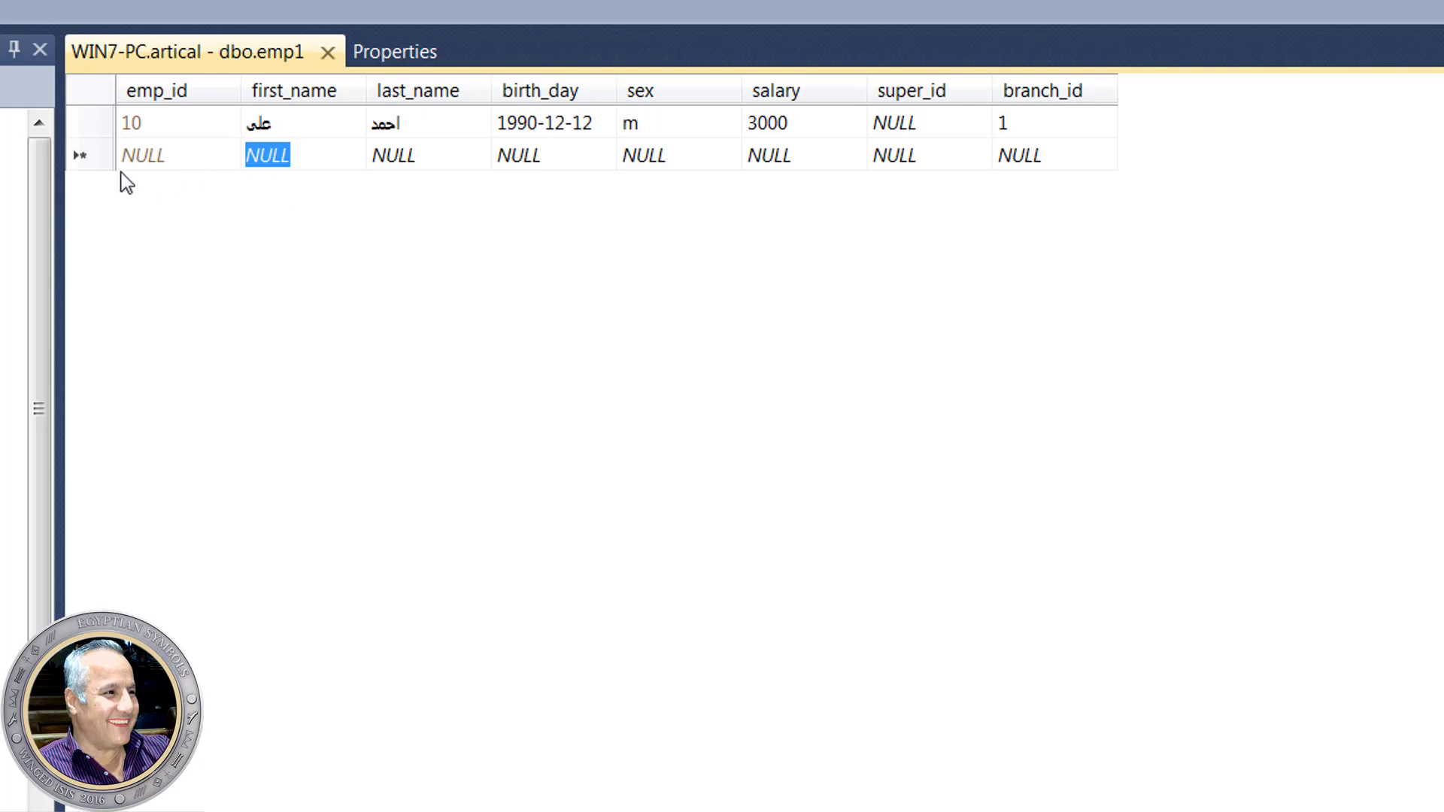
- Enter the new employee's first name and last name in the second emp1 row
{"action": "type", "text": "lkn"}
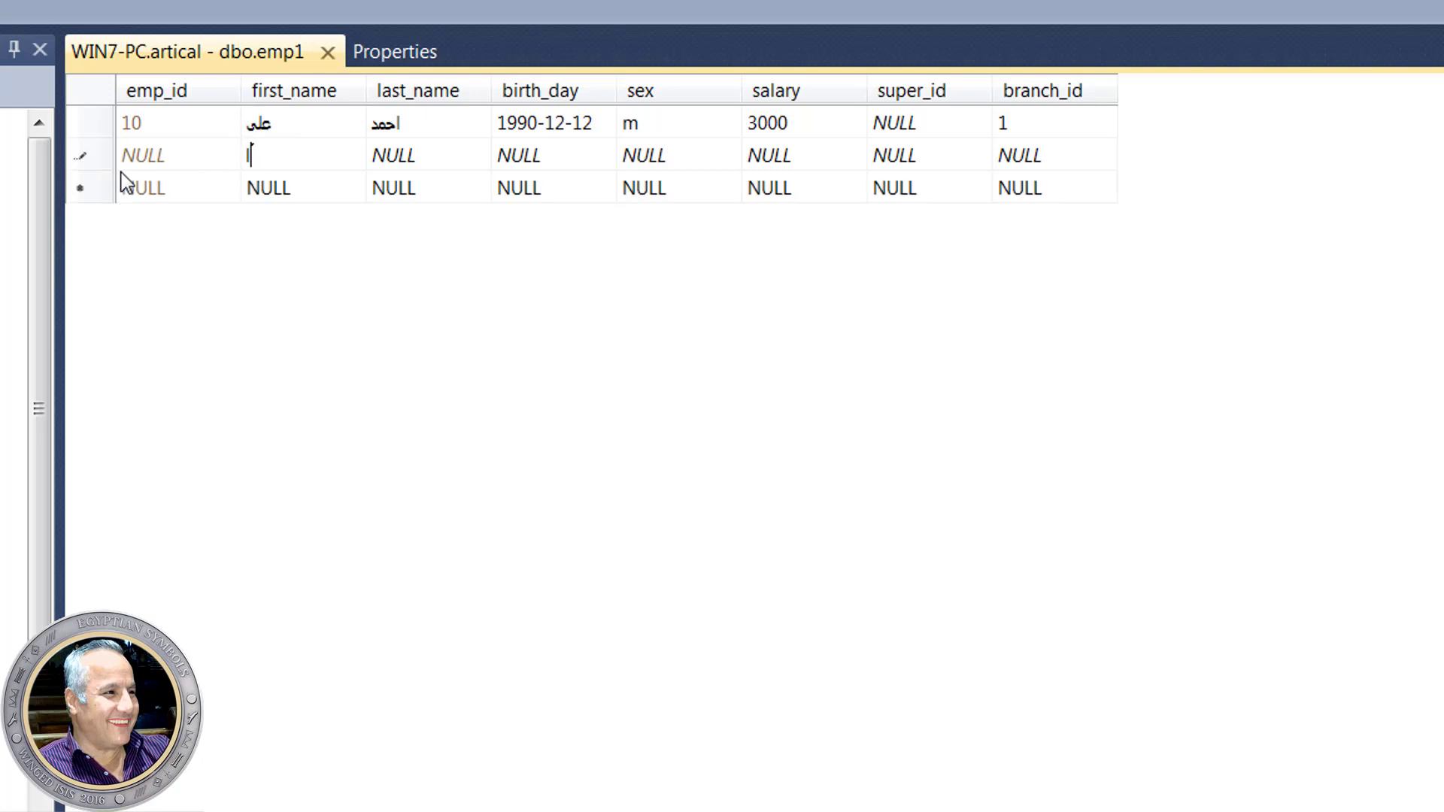
{"action": "key", "text": "BackSpace"}
{"action": "key", "text": "BackSpace"}
{"action": "key", "text": "BackSpace"}
{"action": "left_click", "coordinate": [391, 158]}
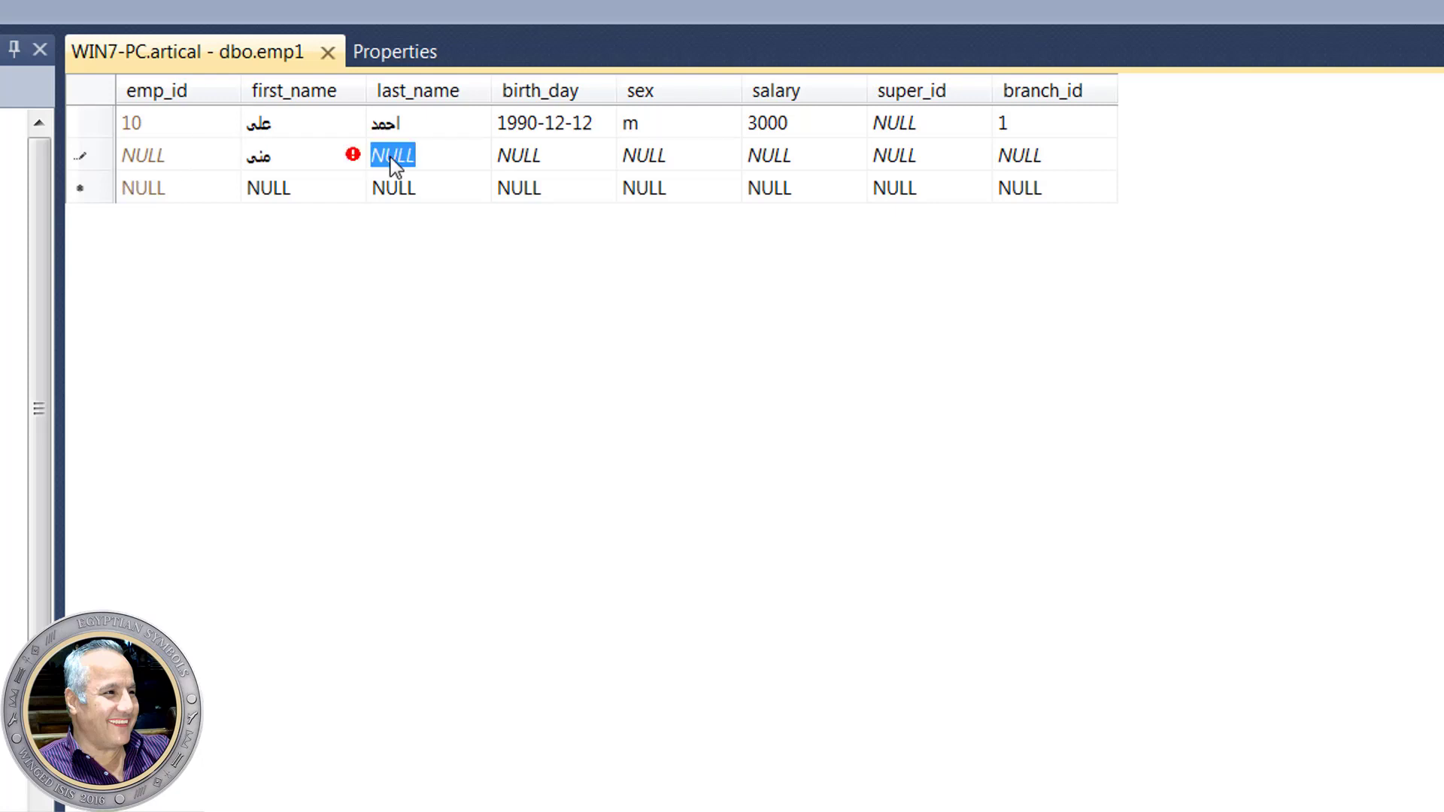
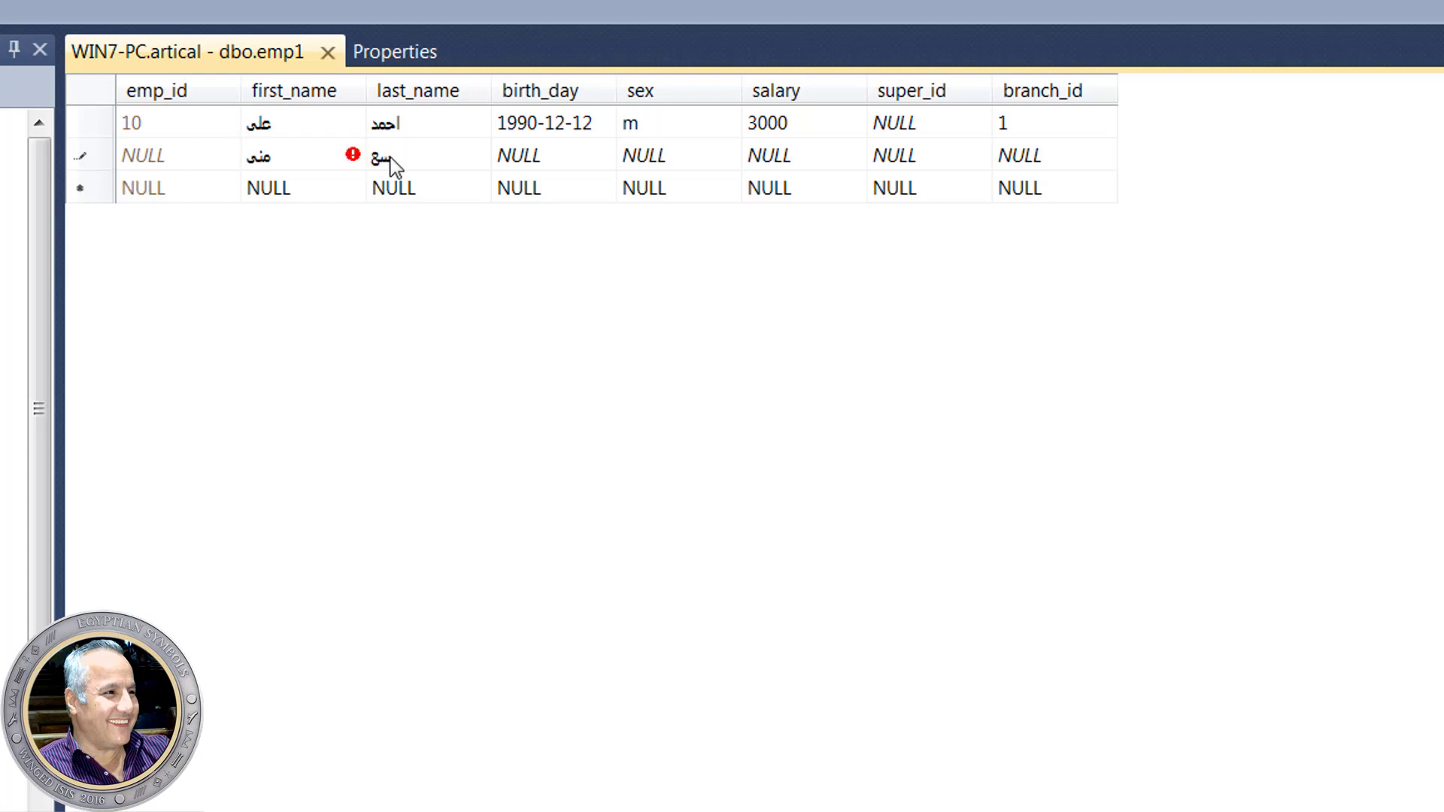
- Set the row's salary to 2000 and sex to f
{"action": "left_click", "coordinate": [525, 166]}
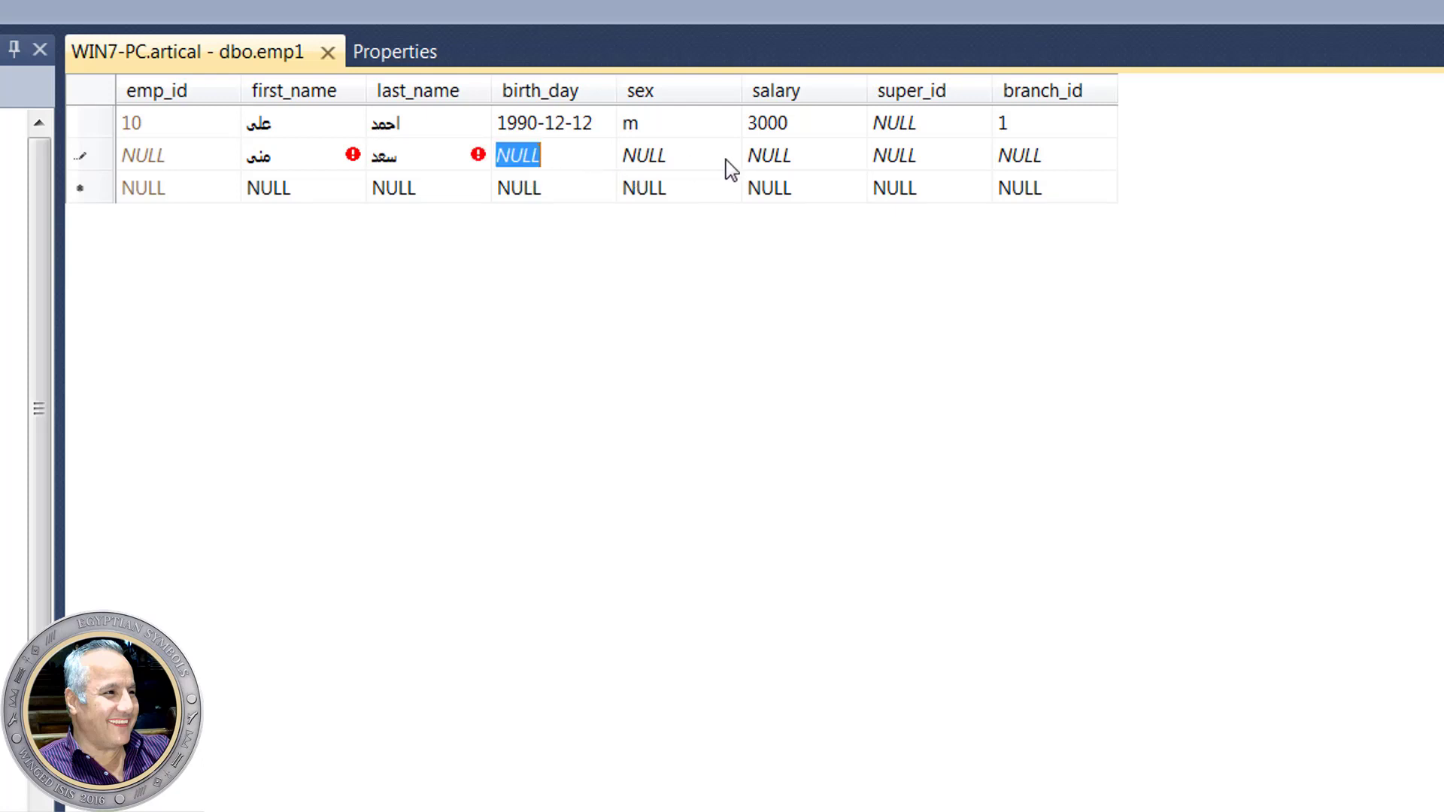
{"action": "left_click", "coordinate": [766, 163]}
{"action": "type", "text": "2000"}
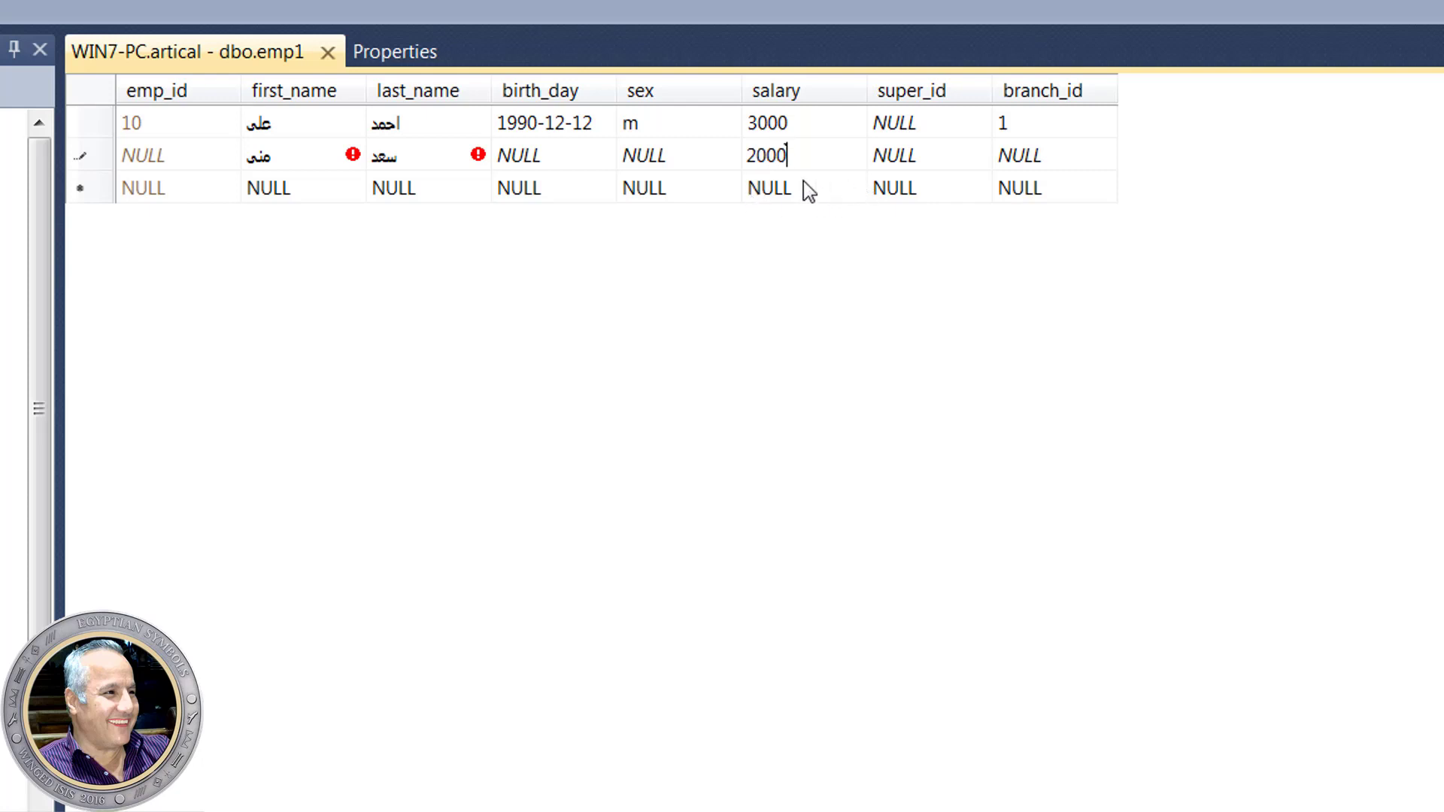
{"action": "left_click", "coordinate": [665, 160]}
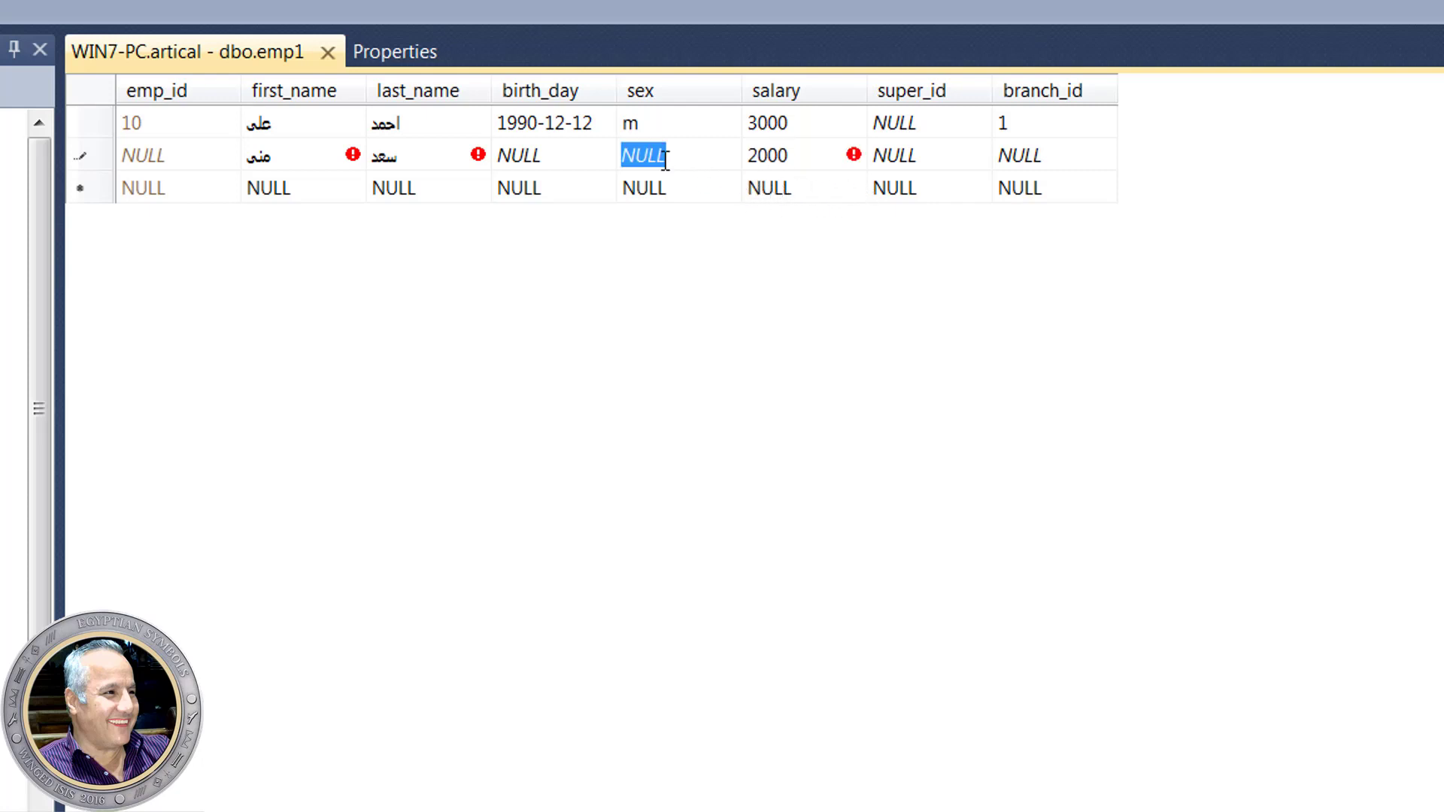
{"action": "type", "text": "f"}
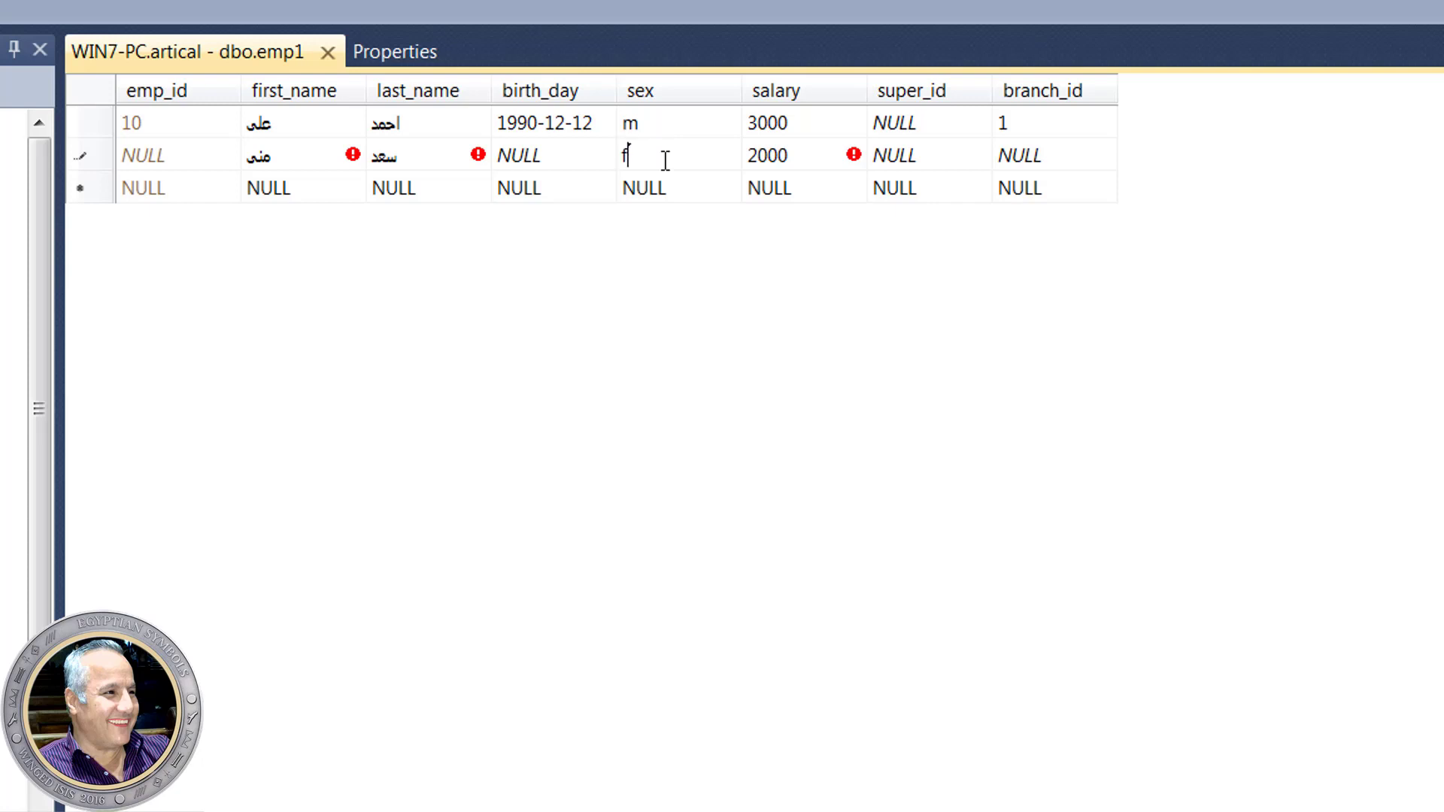
{"action": "left_click", "coordinate": [1015, 170]}
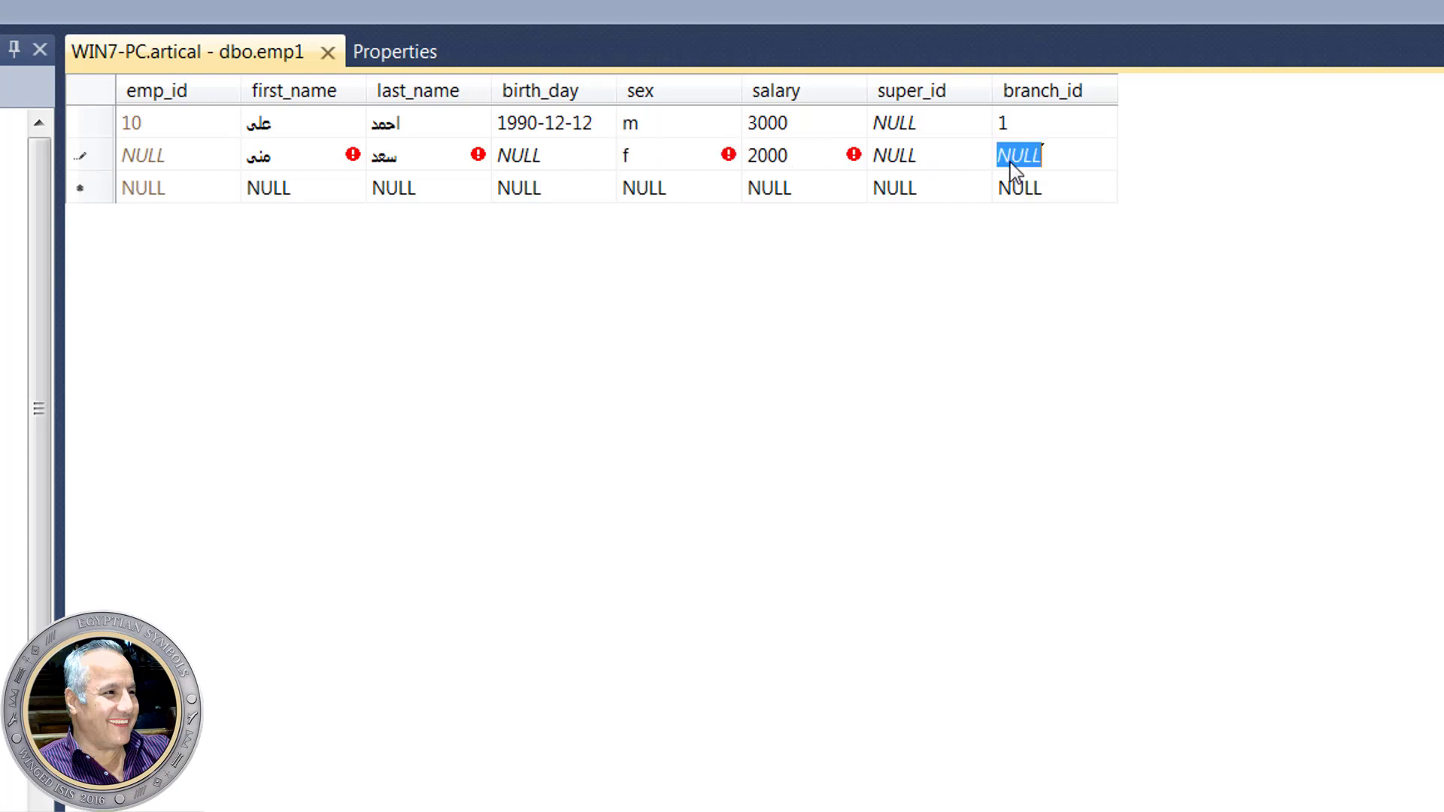
- Set super_id to 10 and branch_id to 2, then save the row, auto-numbered 20
{"action": "left_click", "coordinate": [912, 158]}
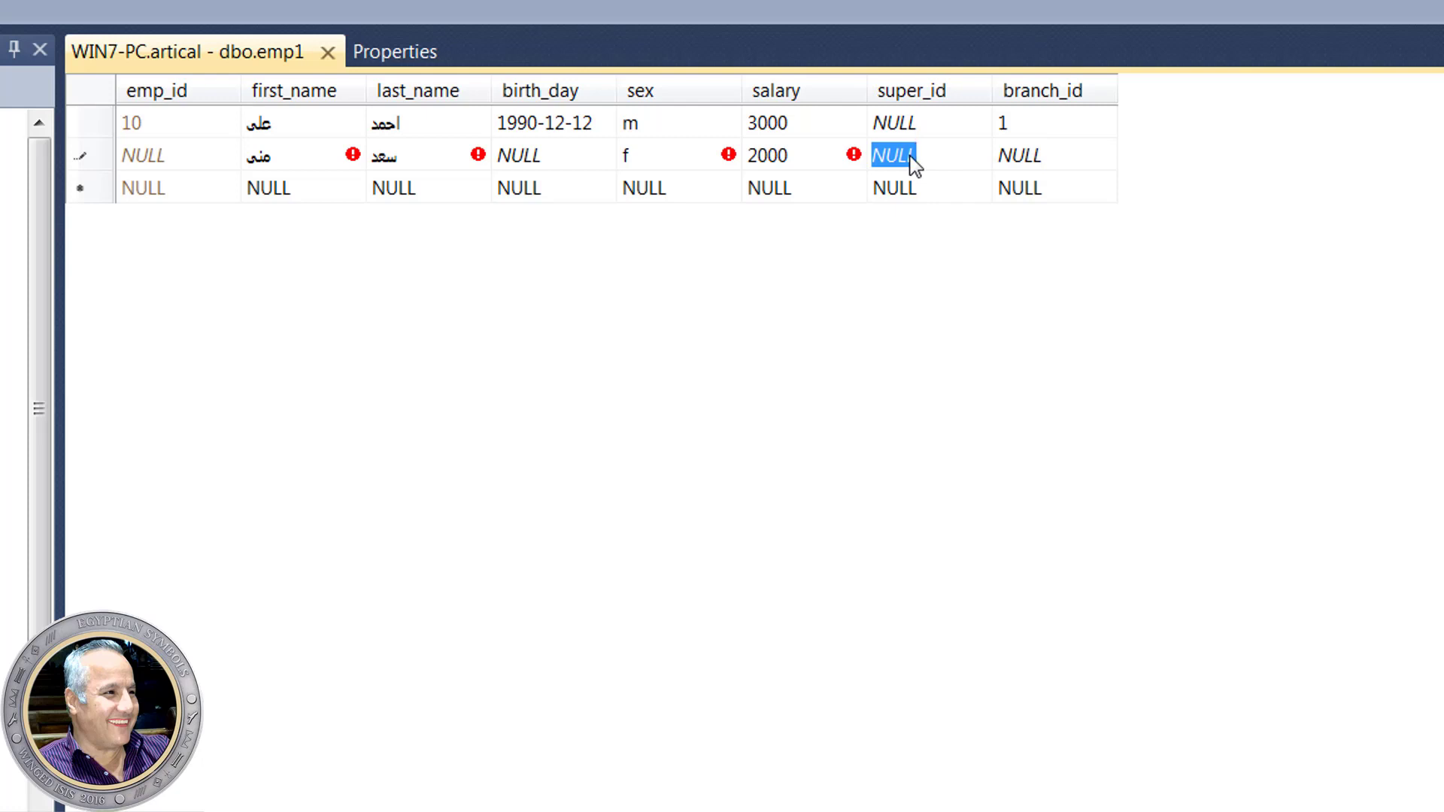
{"action": "type", "text": "10"}
{"action": "left_click", "coordinate": [1021, 169]}
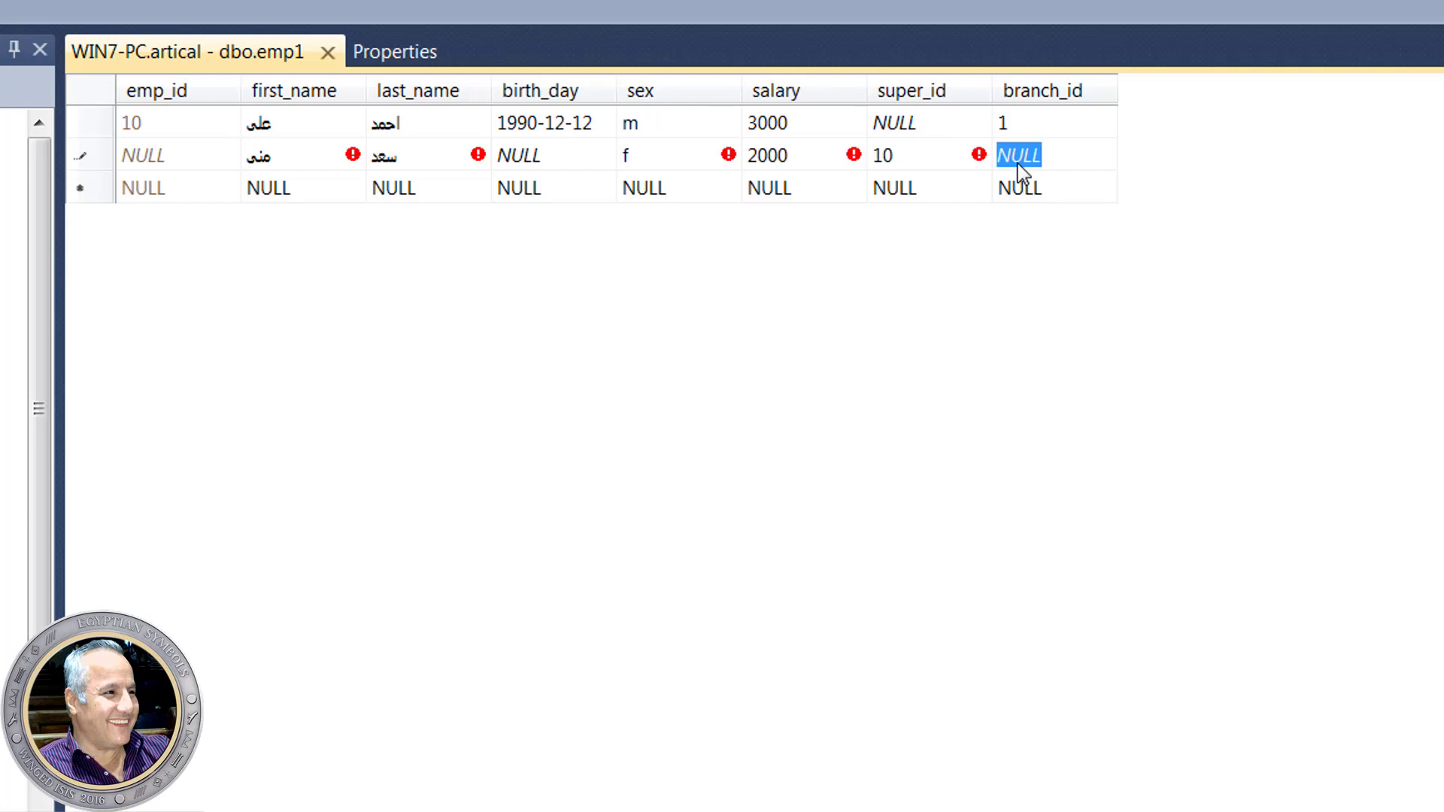
{"action": "type", "text": "2"}
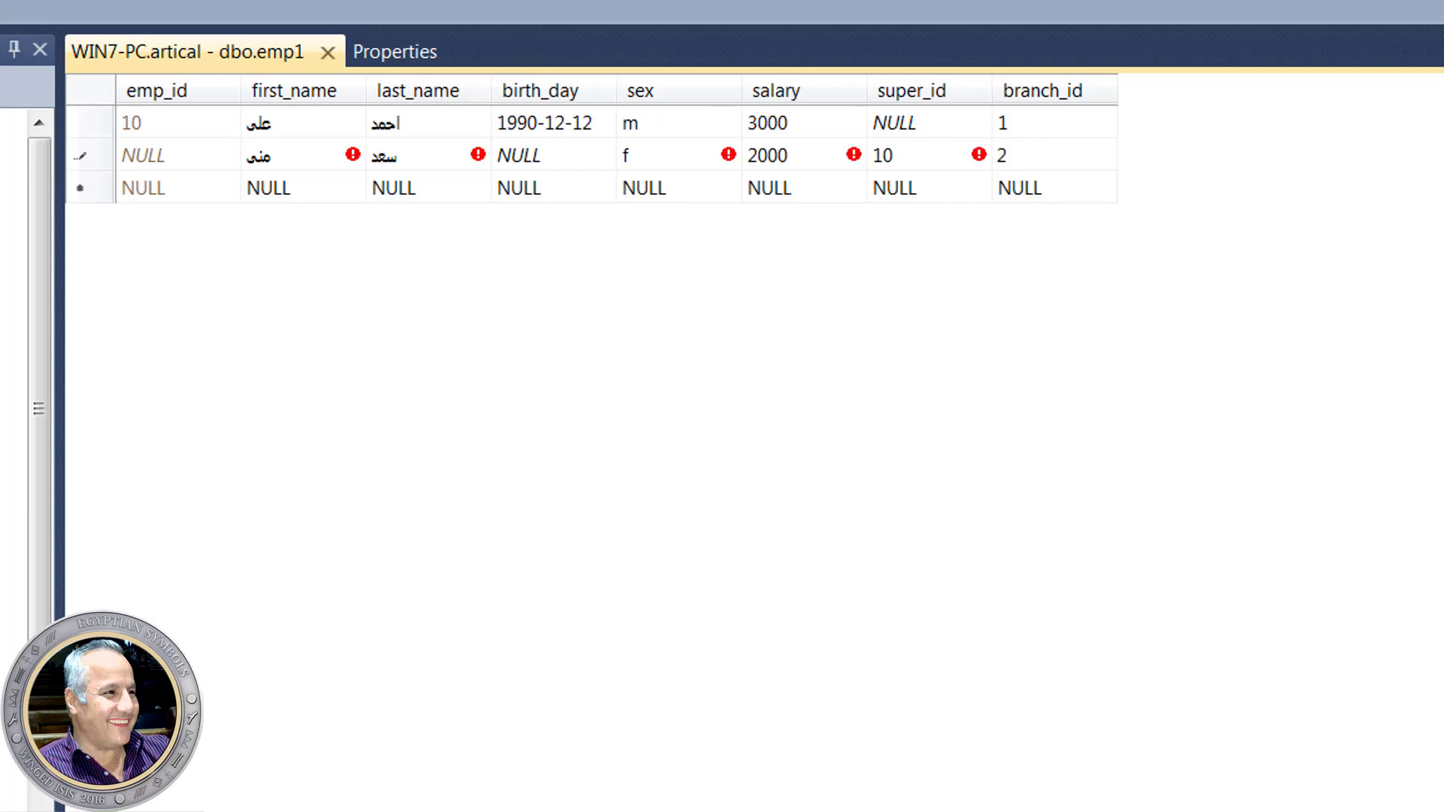
{"action": "left_click", "coordinate": [1020, 188]}
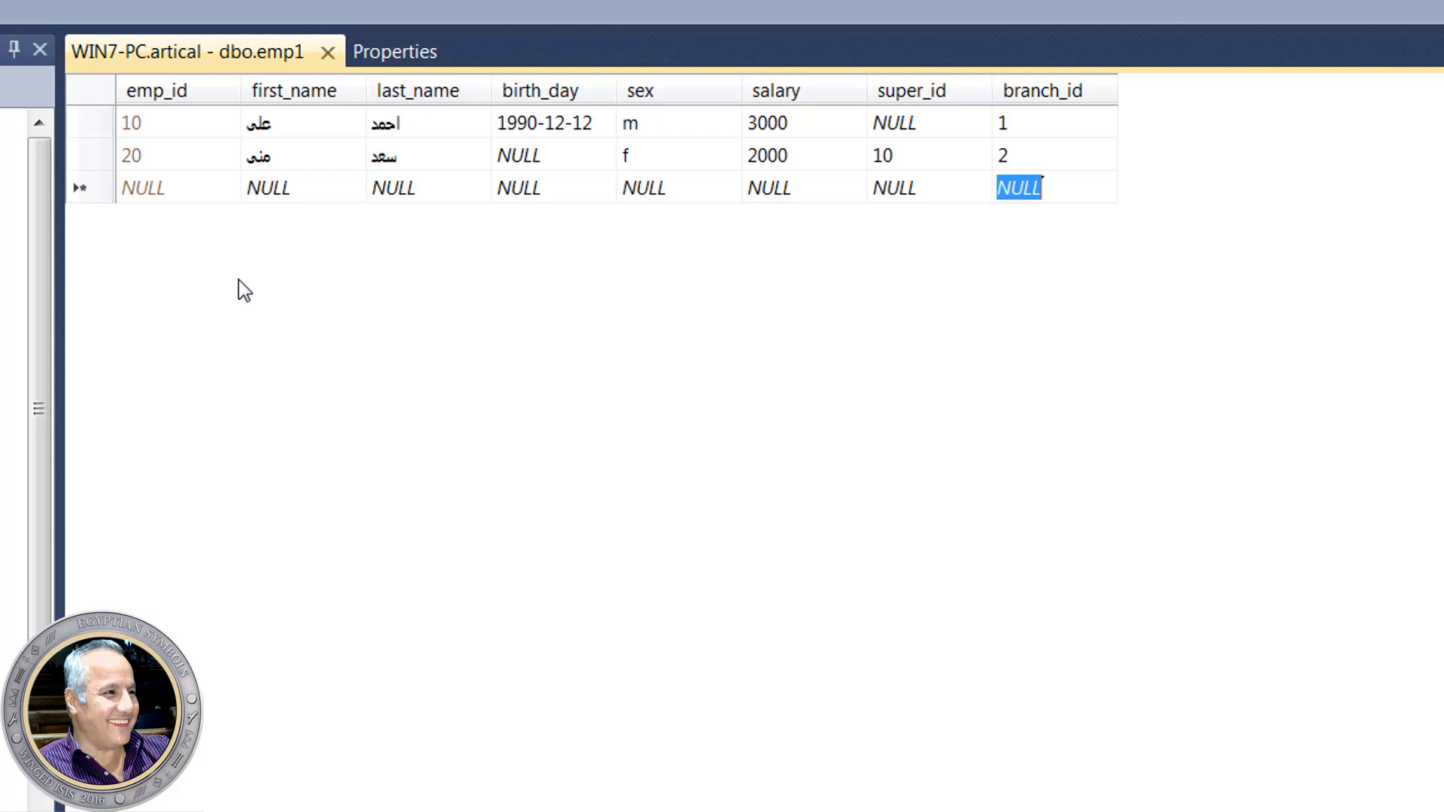
{"action": "key", "text": "Escape"}
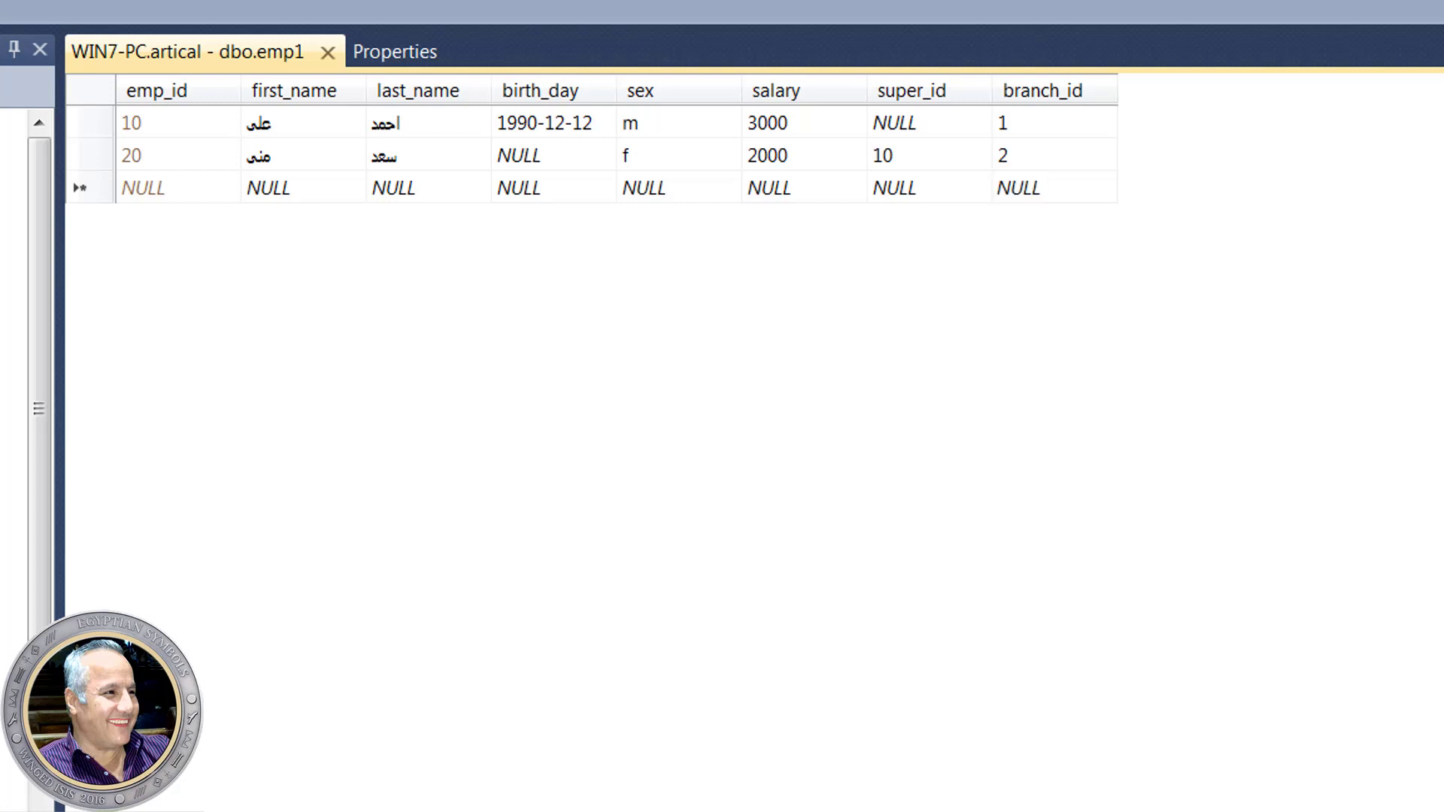
{"action": "left_click", "coordinate": [1042, 179]}
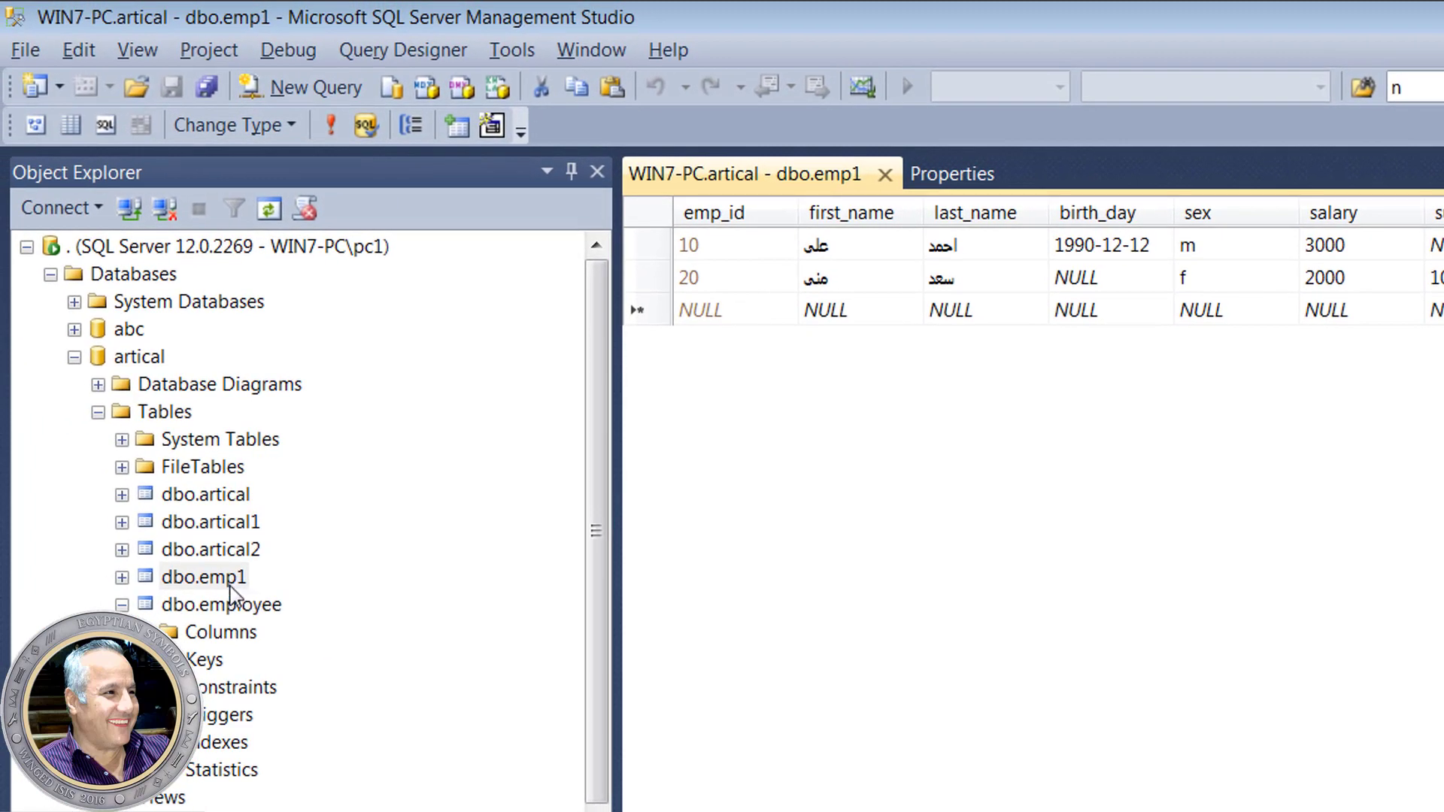
- Rename the dbo.emp1 table to emp3 in Object Explorer
{"action": "left_click", "coordinate": [230, 594]}
{"action": "left_click", "coordinate": [229, 589]}
{"action": "right_click", "coordinate": [233, 590]}
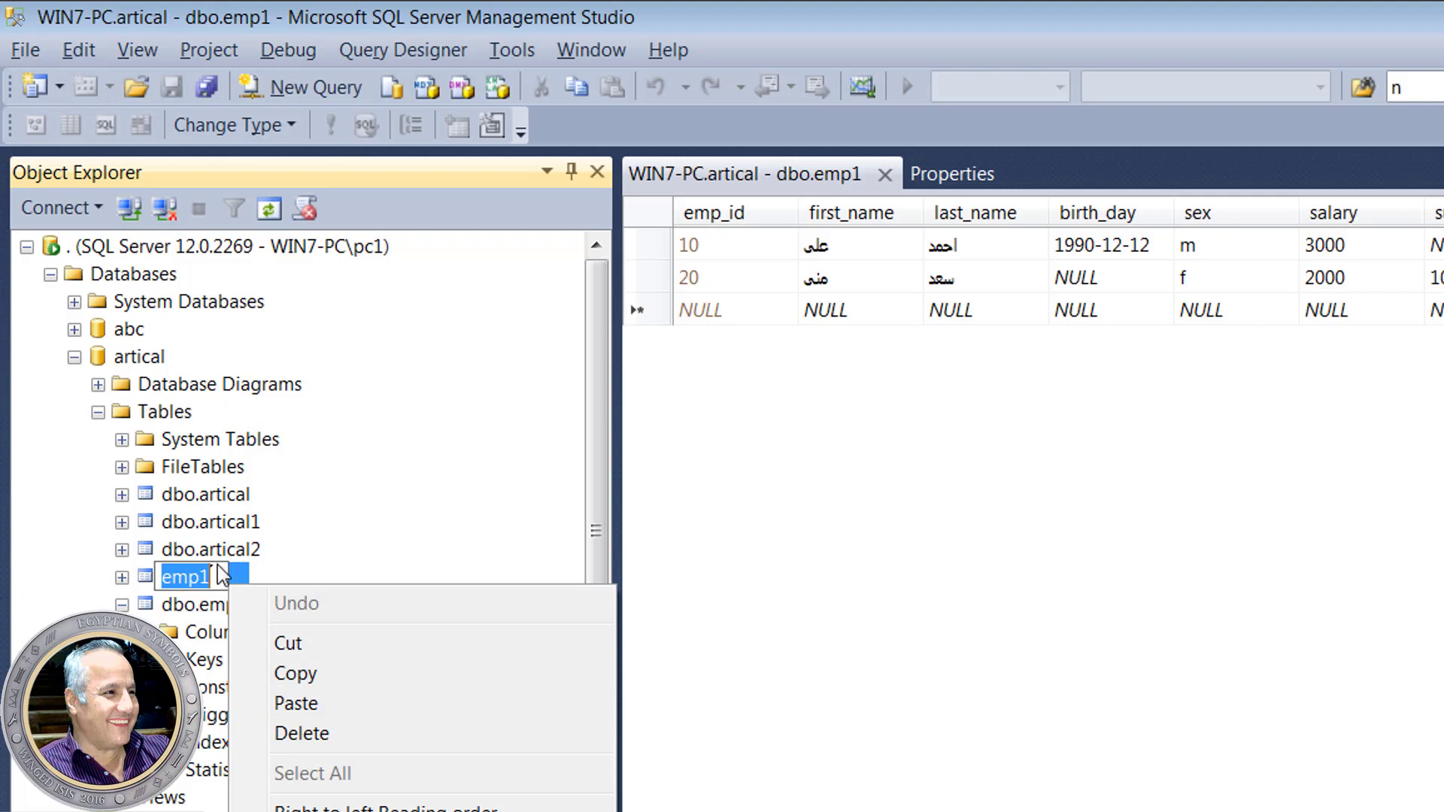
{"action": "left_click", "coordinate": [217, 568]}
{"action": "key", "text": "BackSpace"}
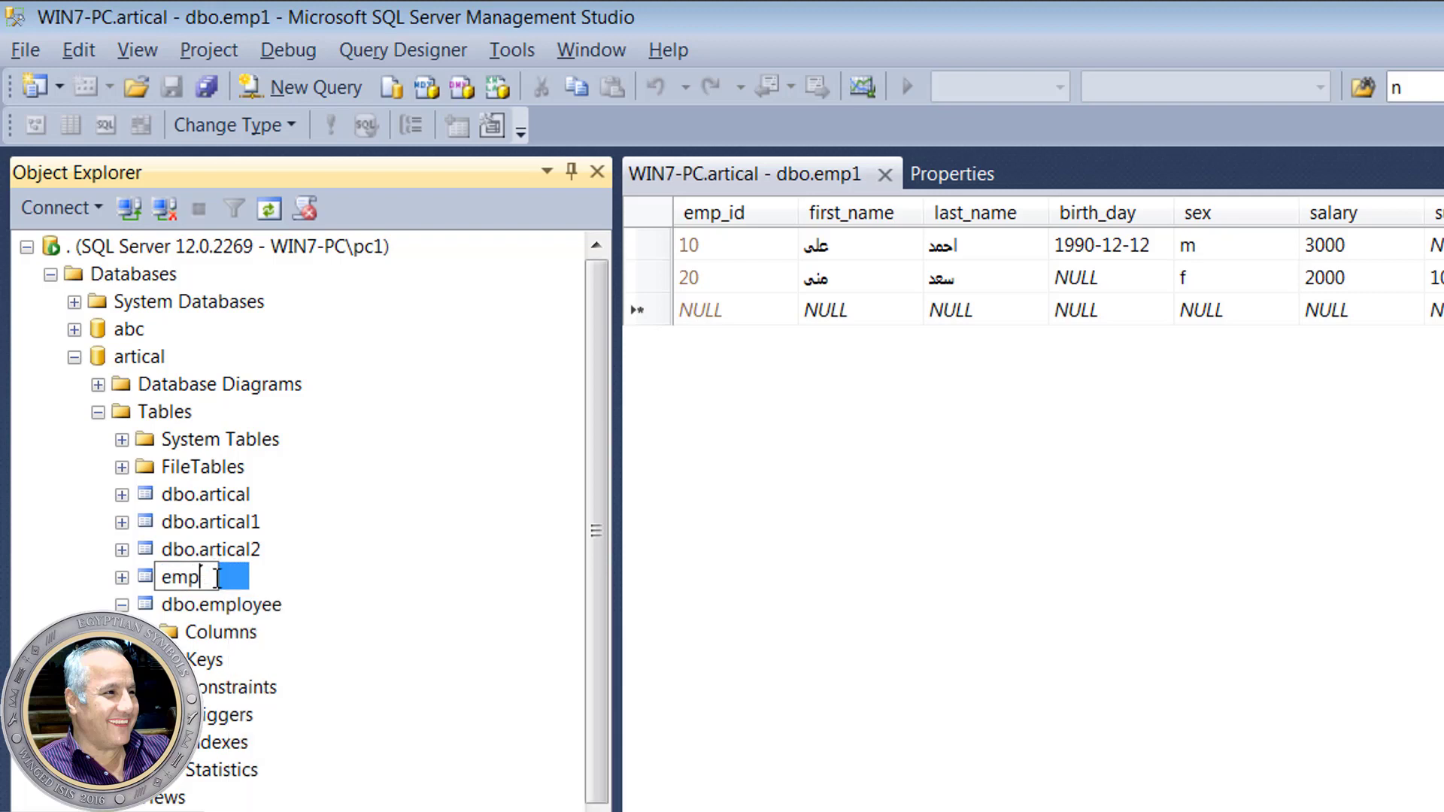
{"action": "type", "text": "3"}
{"action": "key", "text": "Return"}
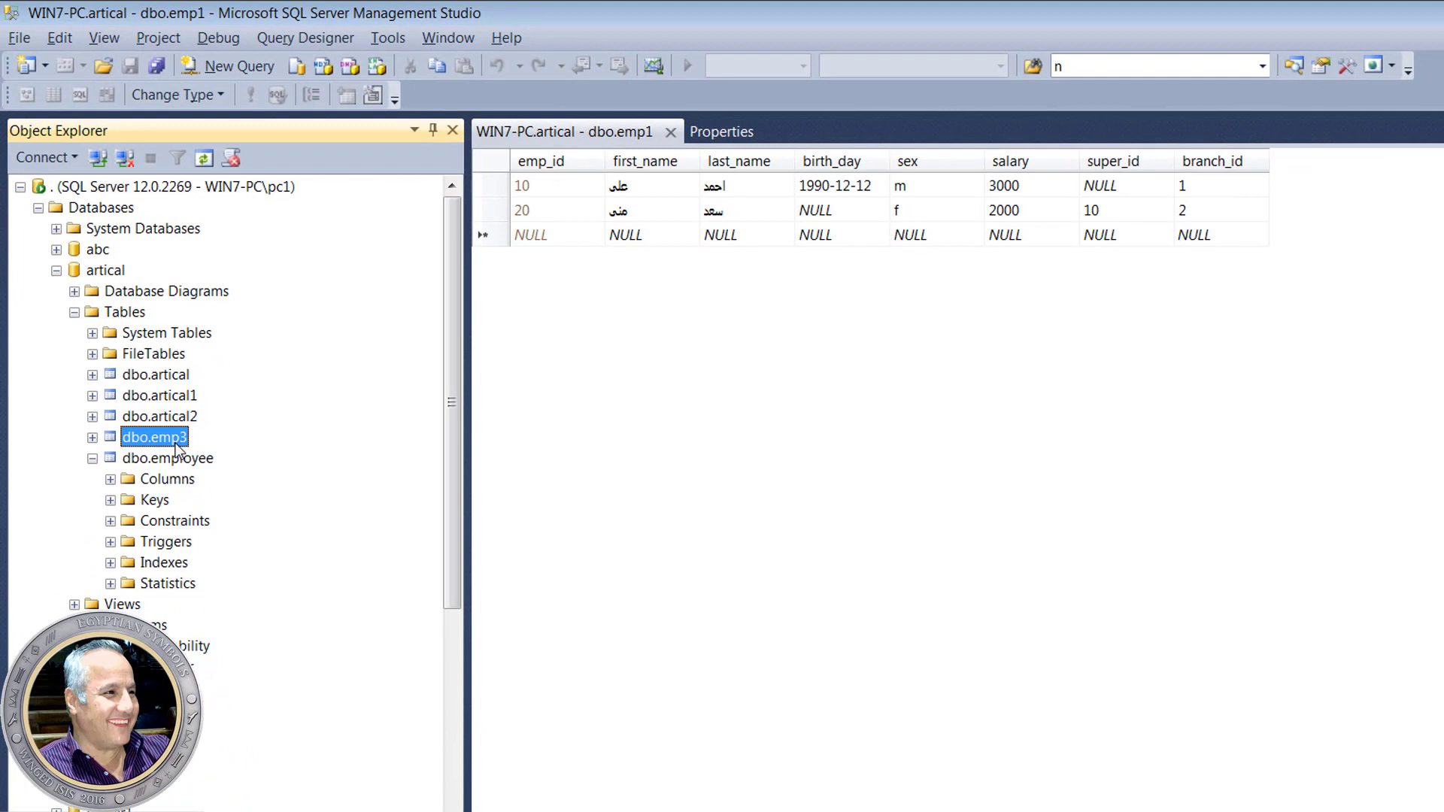
- Delete the dbo.emp3 table from the artical database
{"action": "right_click", "coordinate": [178, 449]}
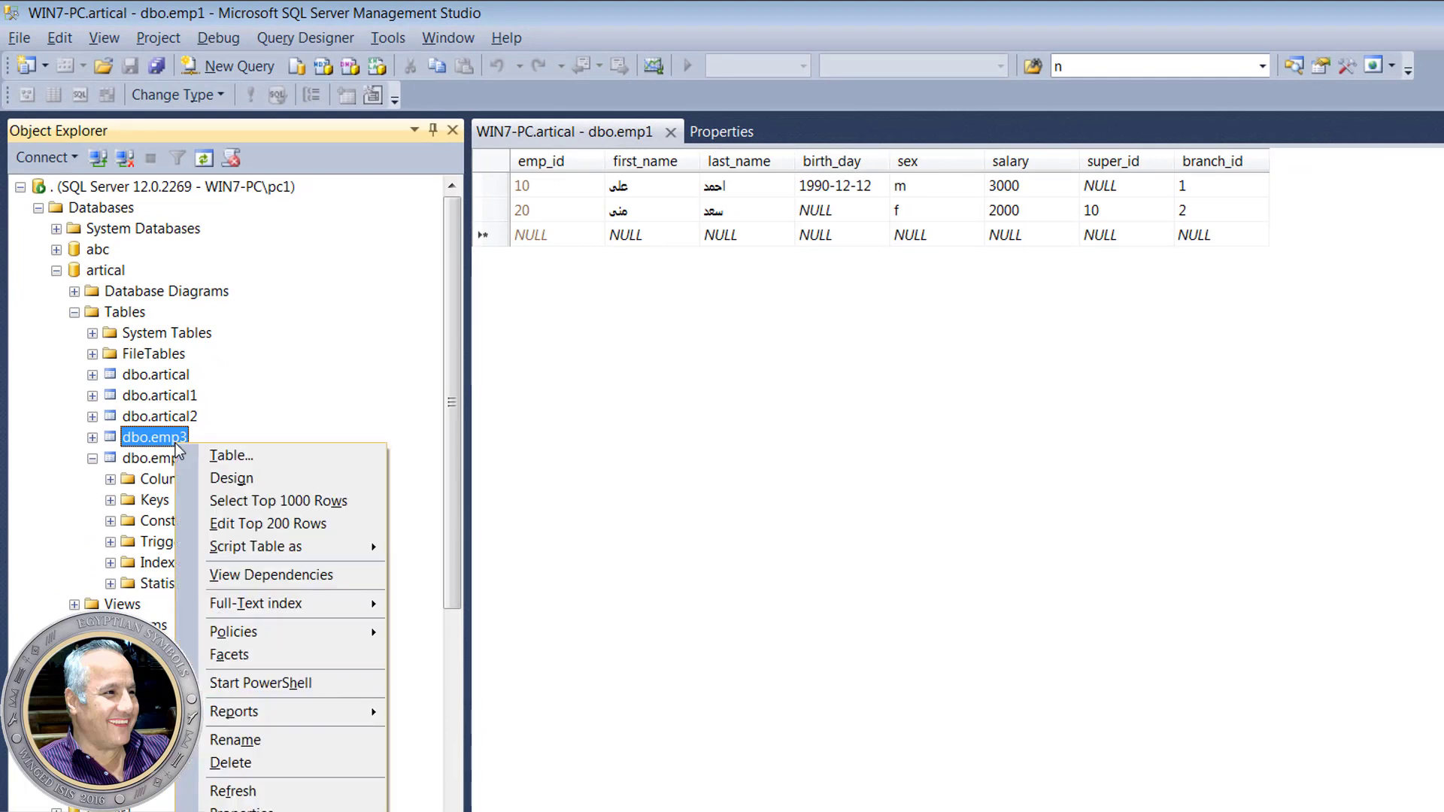
{"action": "left_click", "coordinate": [341, 760]}
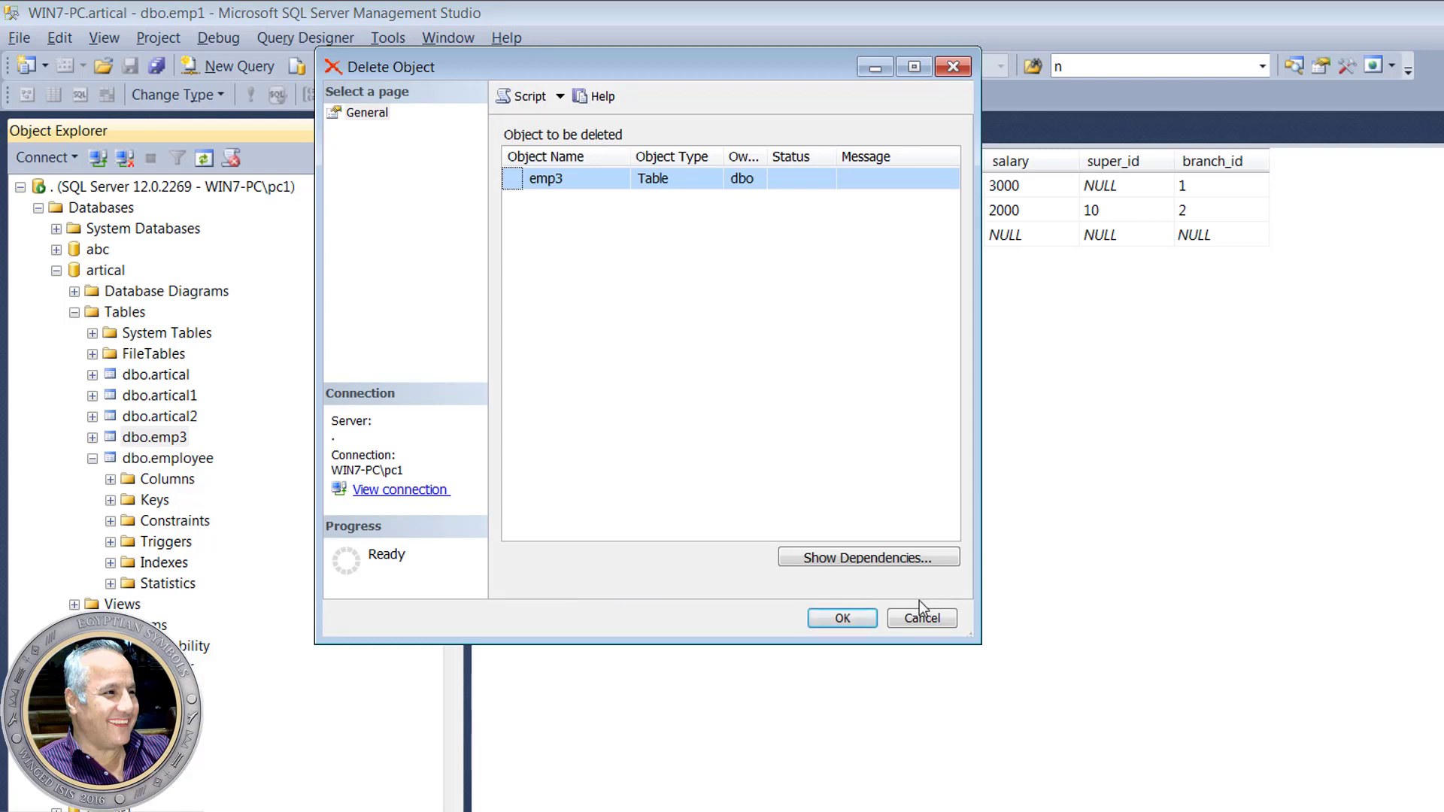
{"action": "left_click", "coordinate": [845, 617]}
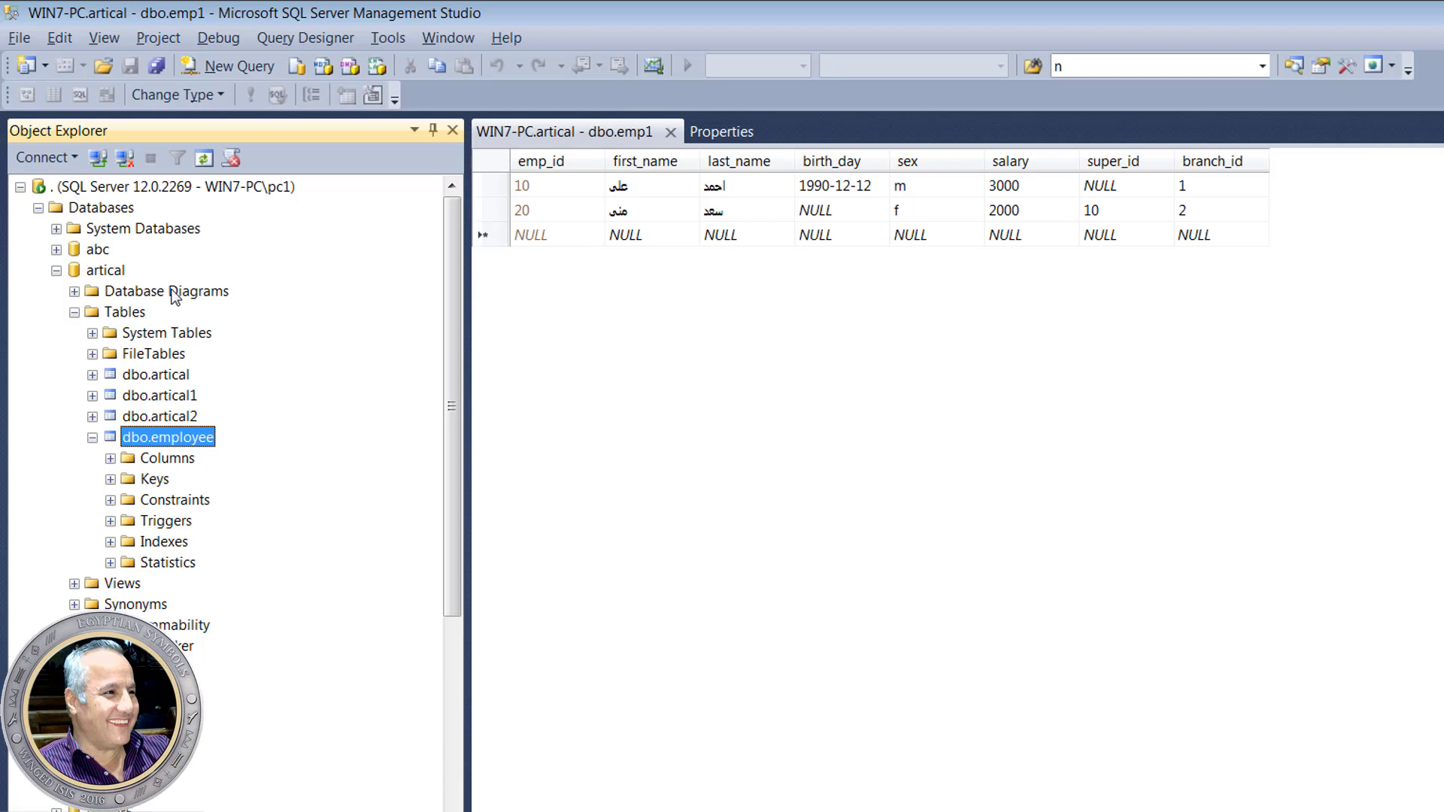
- Refresh artical, expand Tables and dbo.employee, and close the emp1 rows tab
{"action": "right_click", "coordinate": [105, 270]}
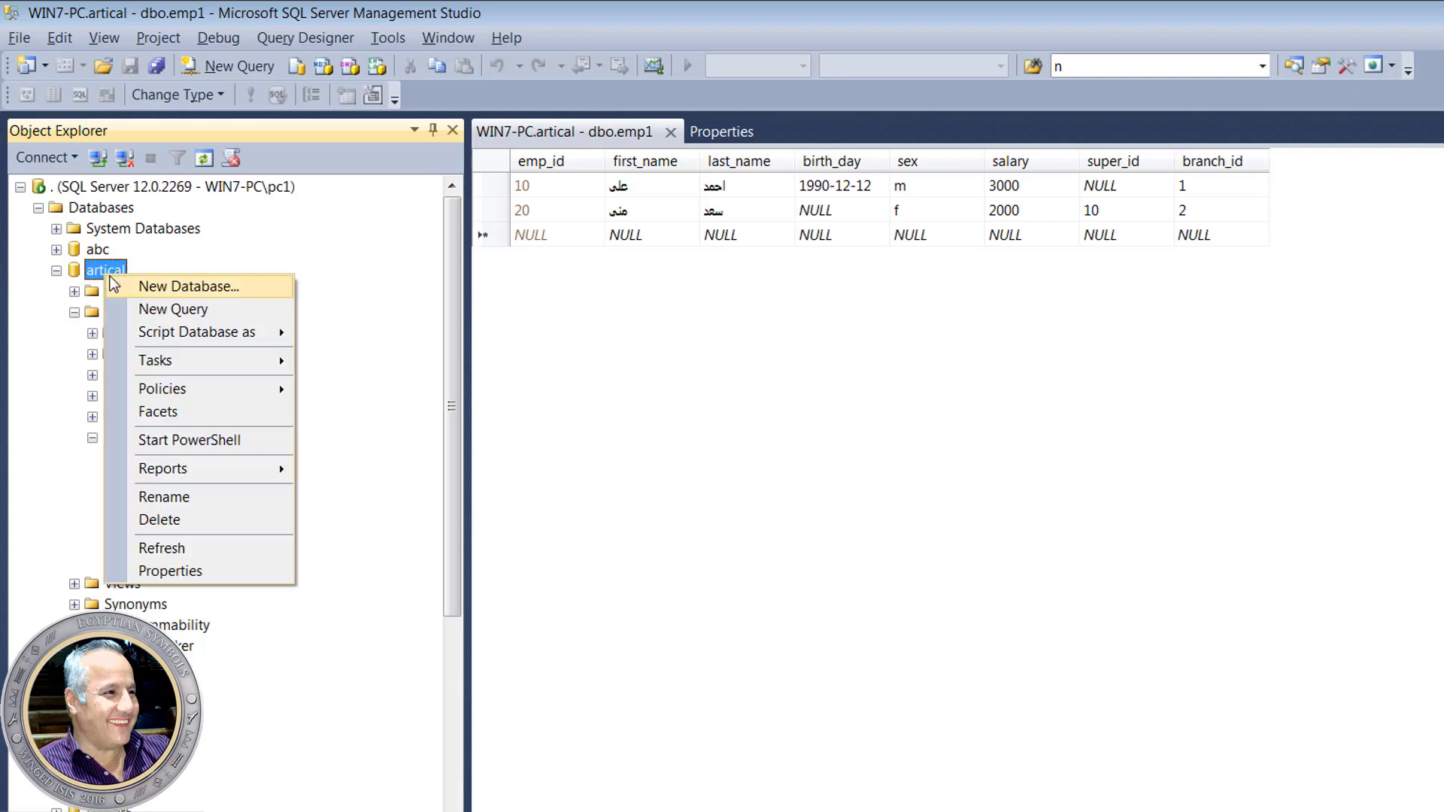
{"action": "left_click", "coordinate": [225, 557]}
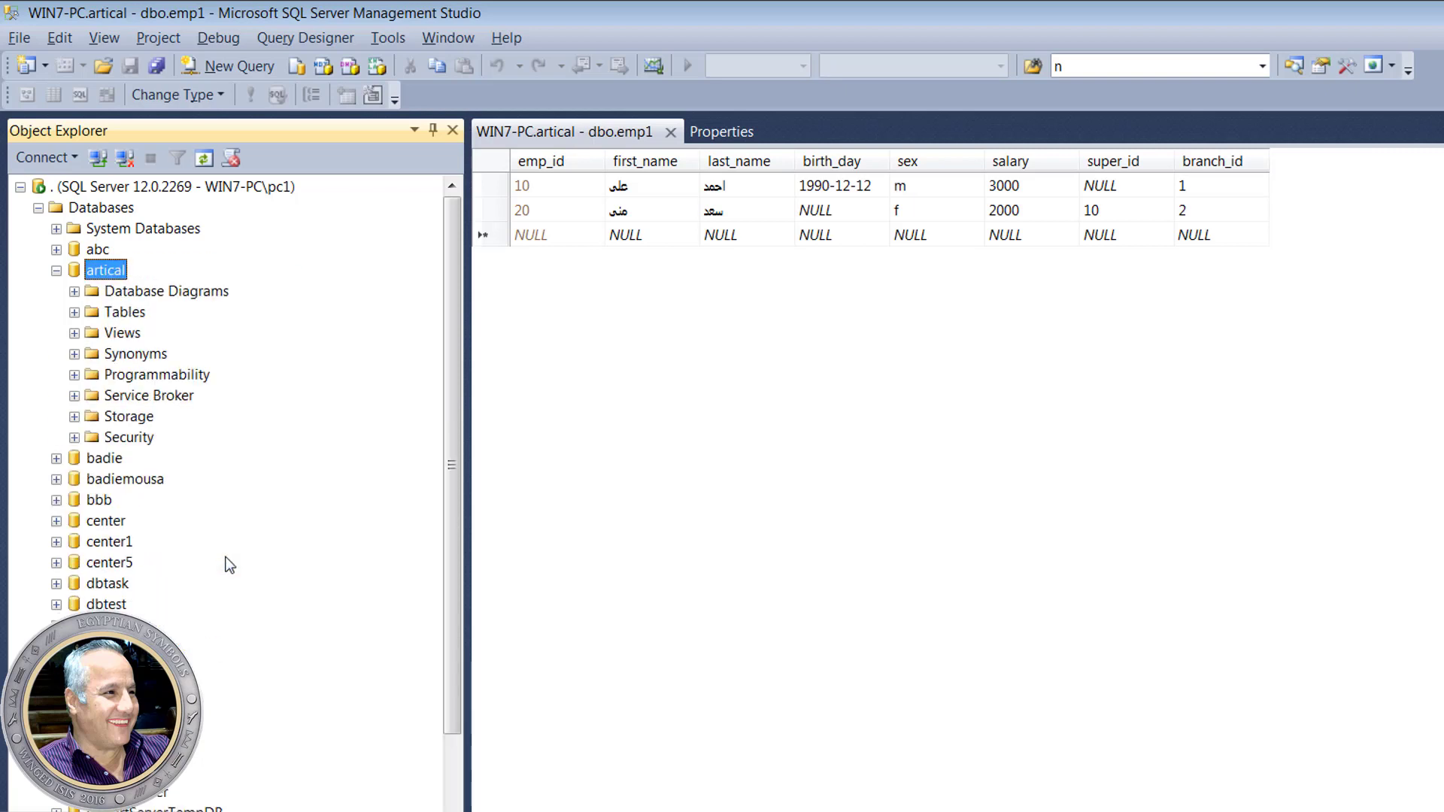
{"action": "left_click", "coordinate": [74, 311]}
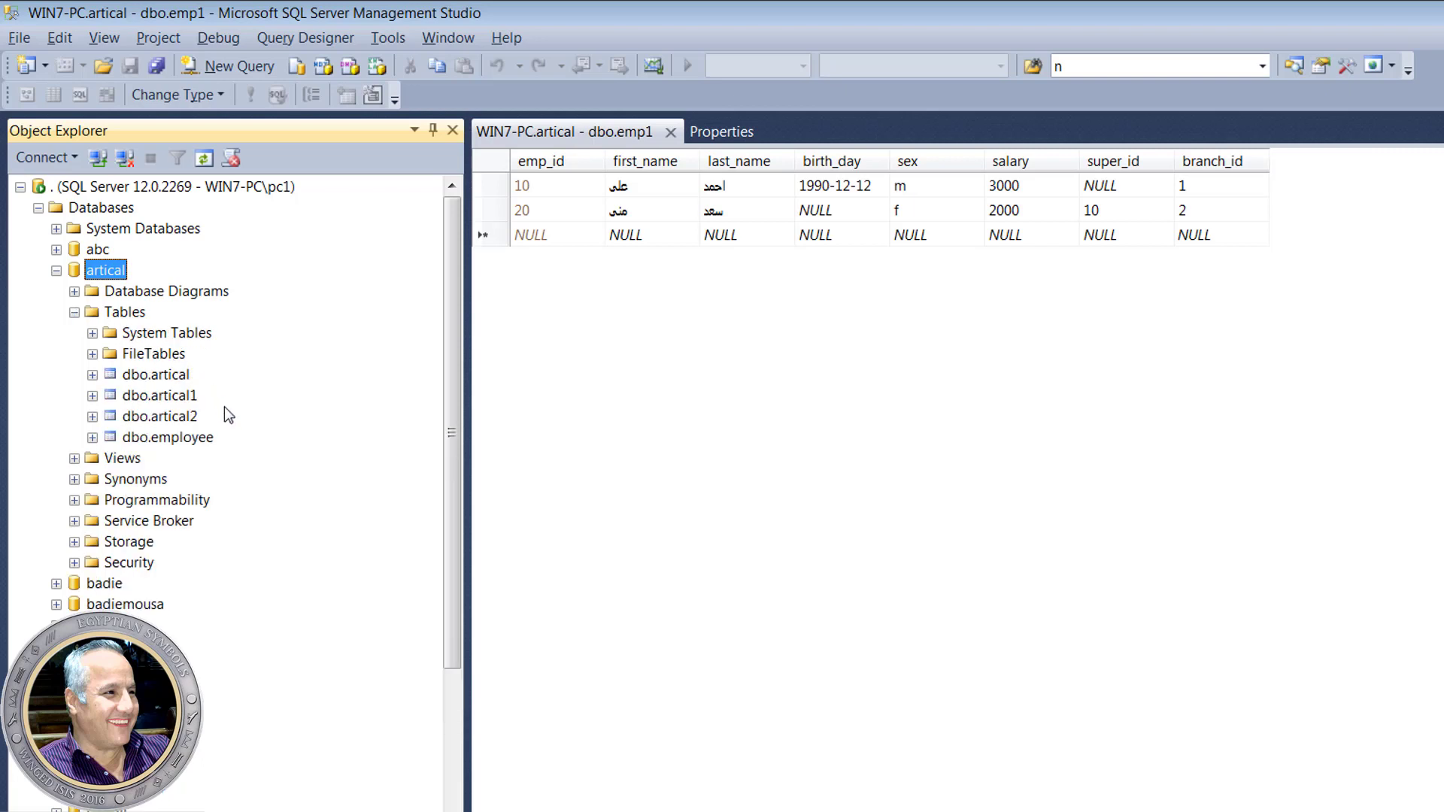
{"action": "double_click", "coordinate": [212, 439]}
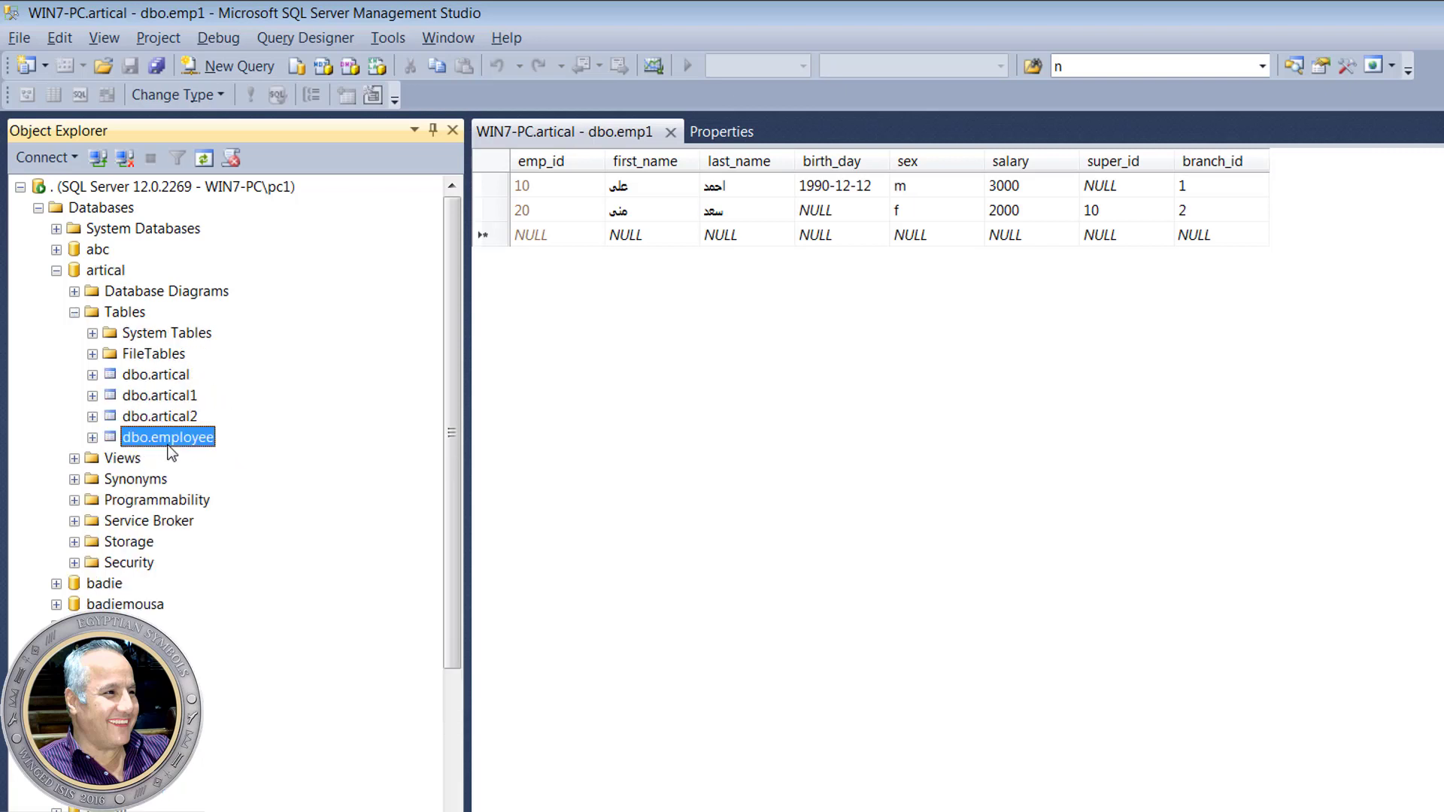
{"action": "left_click", "coordinate": [671, 132]}
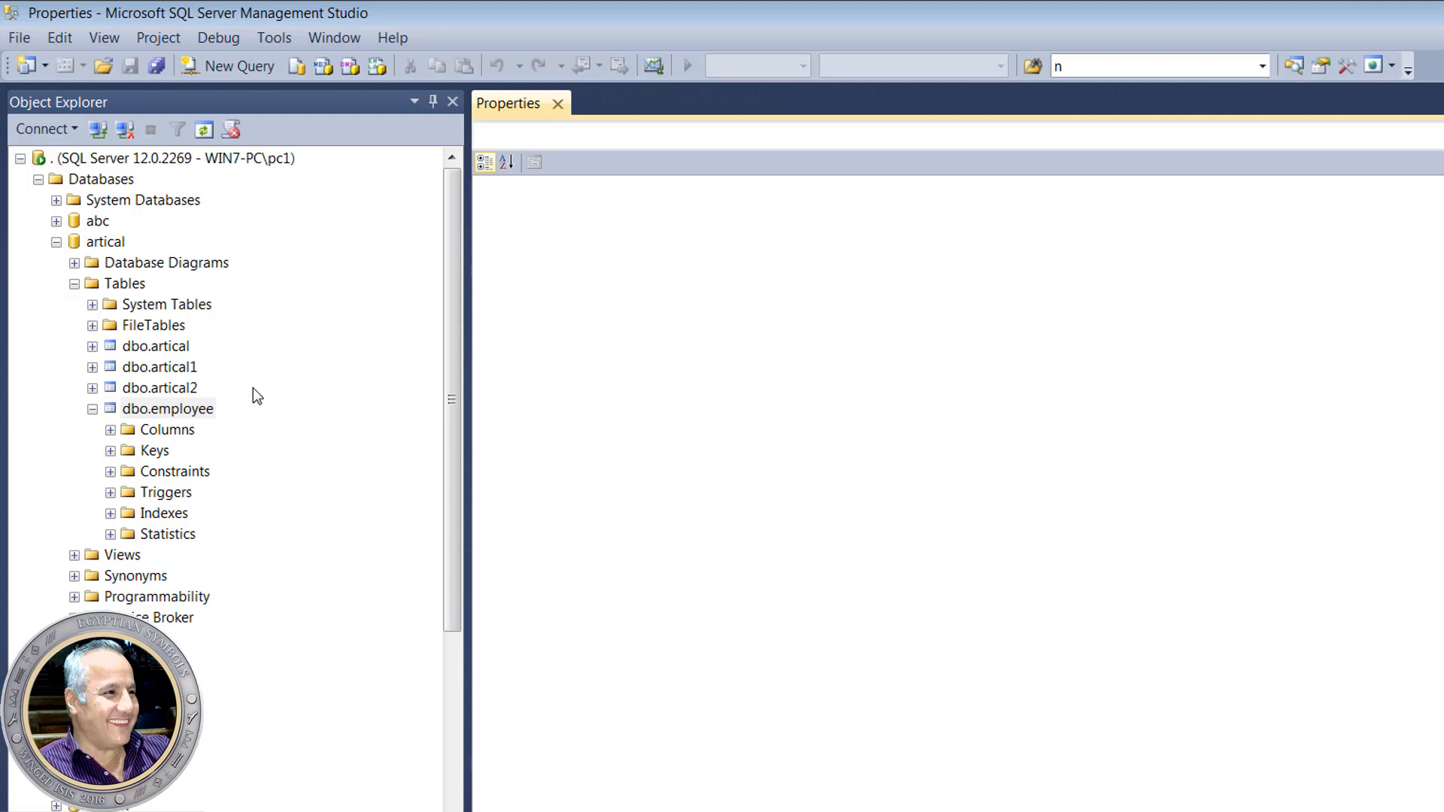
- Open the employee table's design and delete the emp_active column
{"action": "left_click", "coordinate": [167, 408]}
{"action": "right_click", "coordinate": [196, 412]}
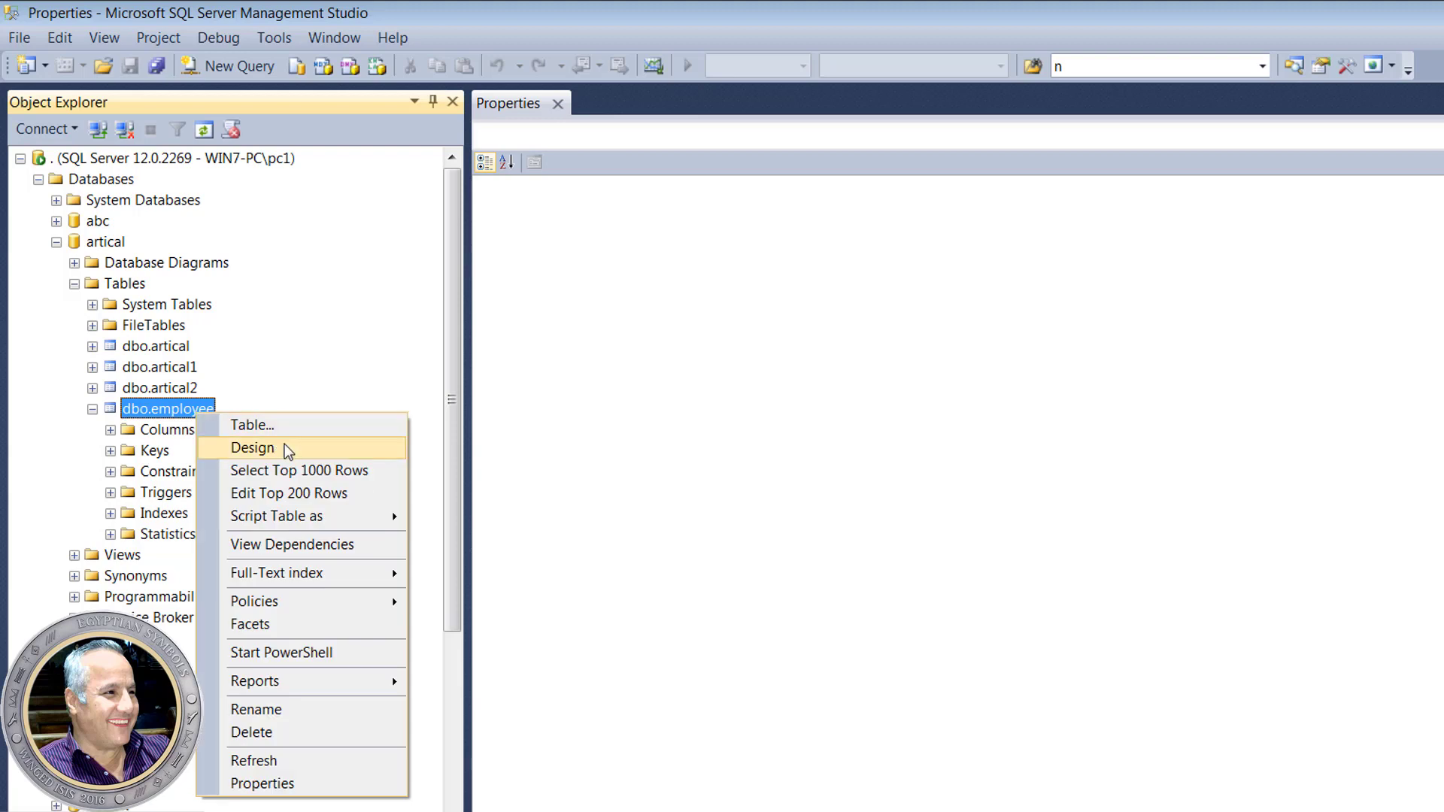
{"action": "left_click", "coordinate": [288, 450]}
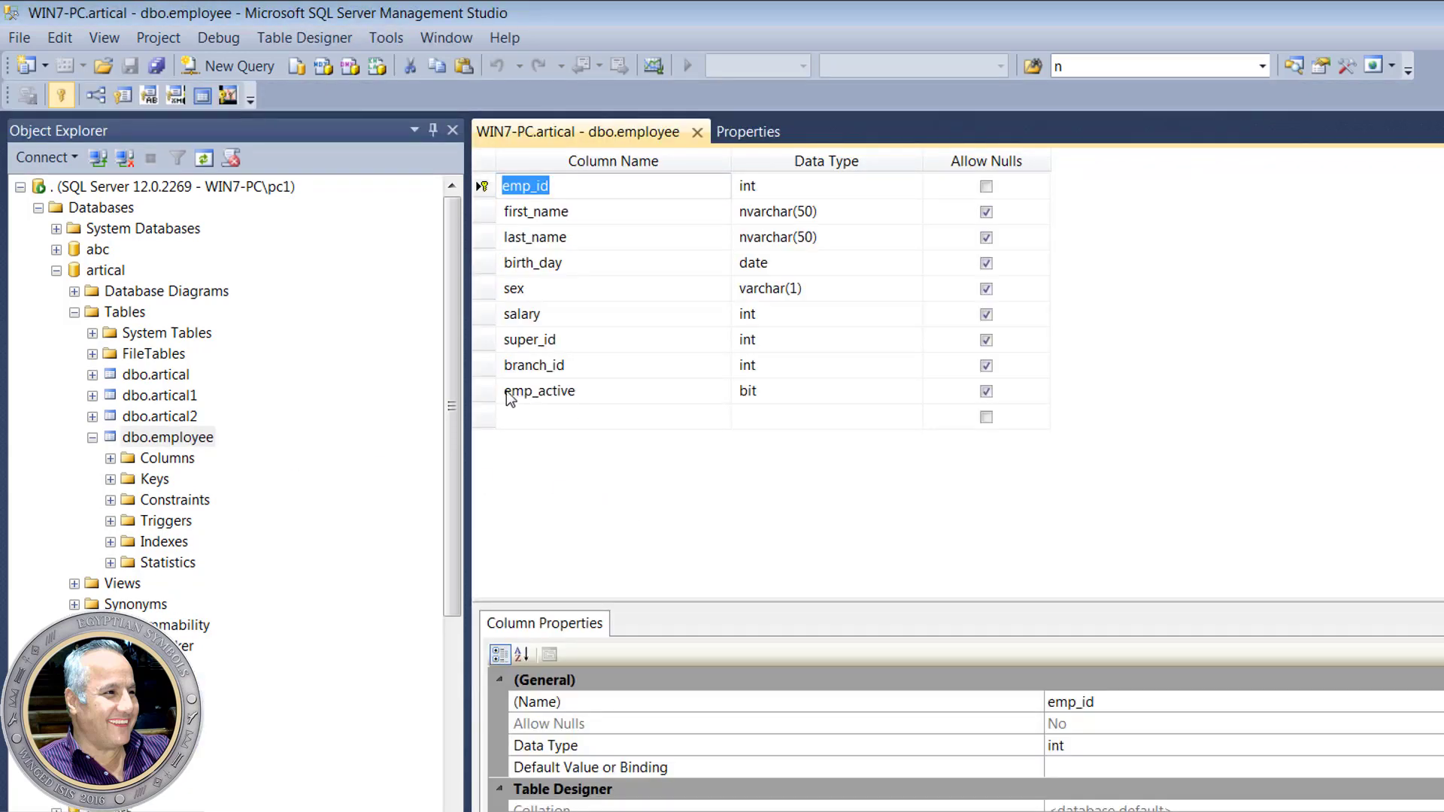
{"action": "left_click", "coordinate": [491, 392]}
{"action": "right_click", "coordinate": [490, 390]}
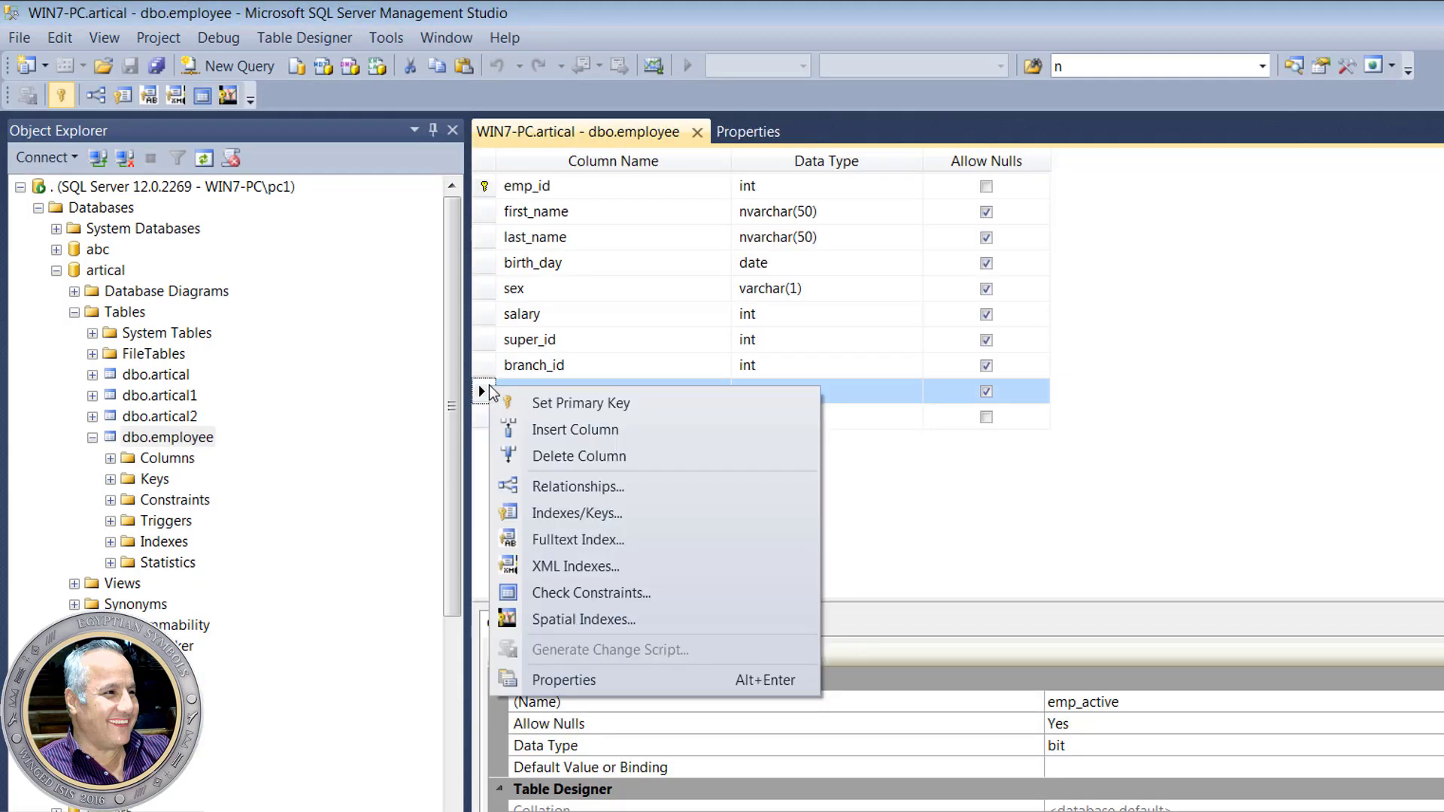
{"action": "left_click", "coordinate": [608, 465]}
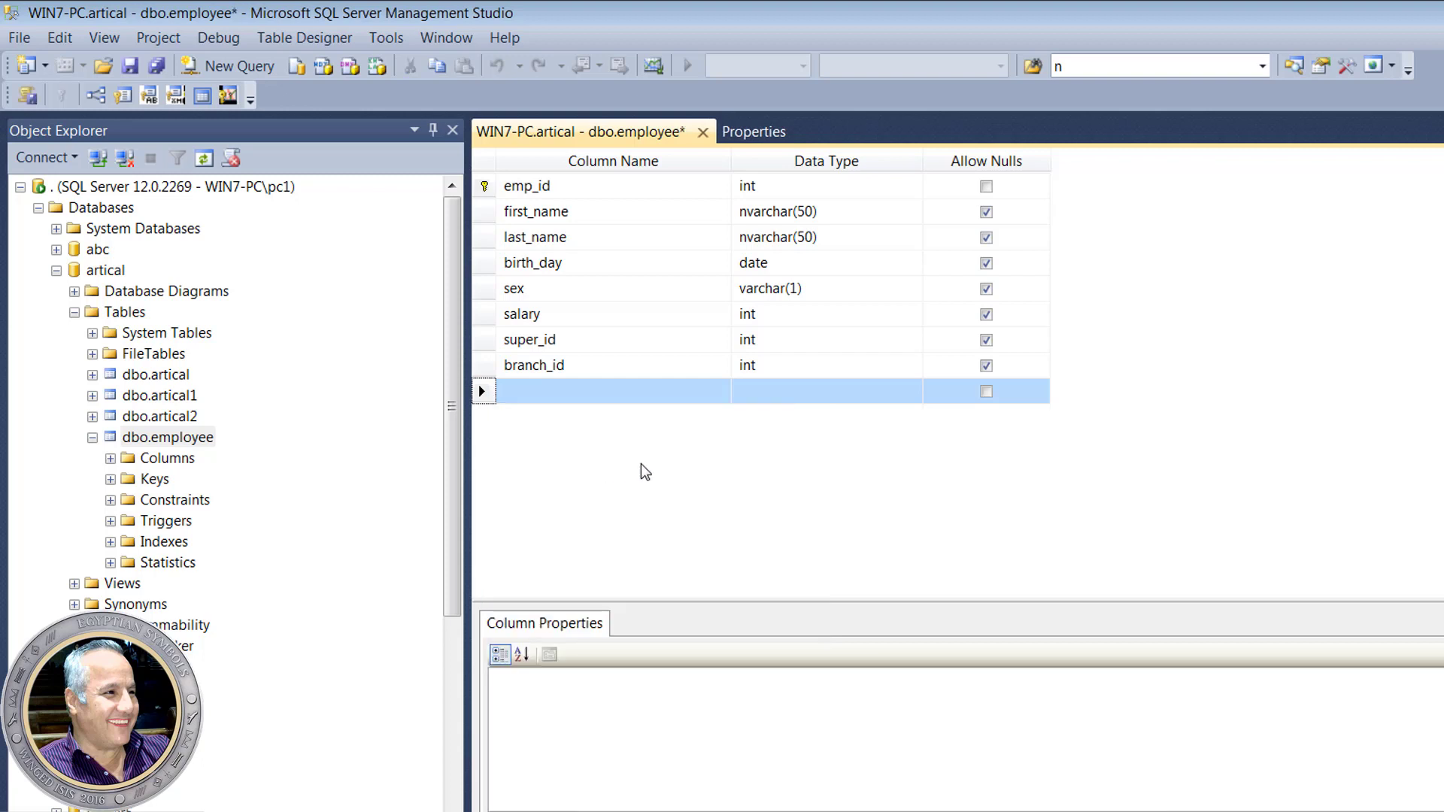
- Insert a blank column row above salary
{"action": "left_click", "coordinate": [484, 366]}
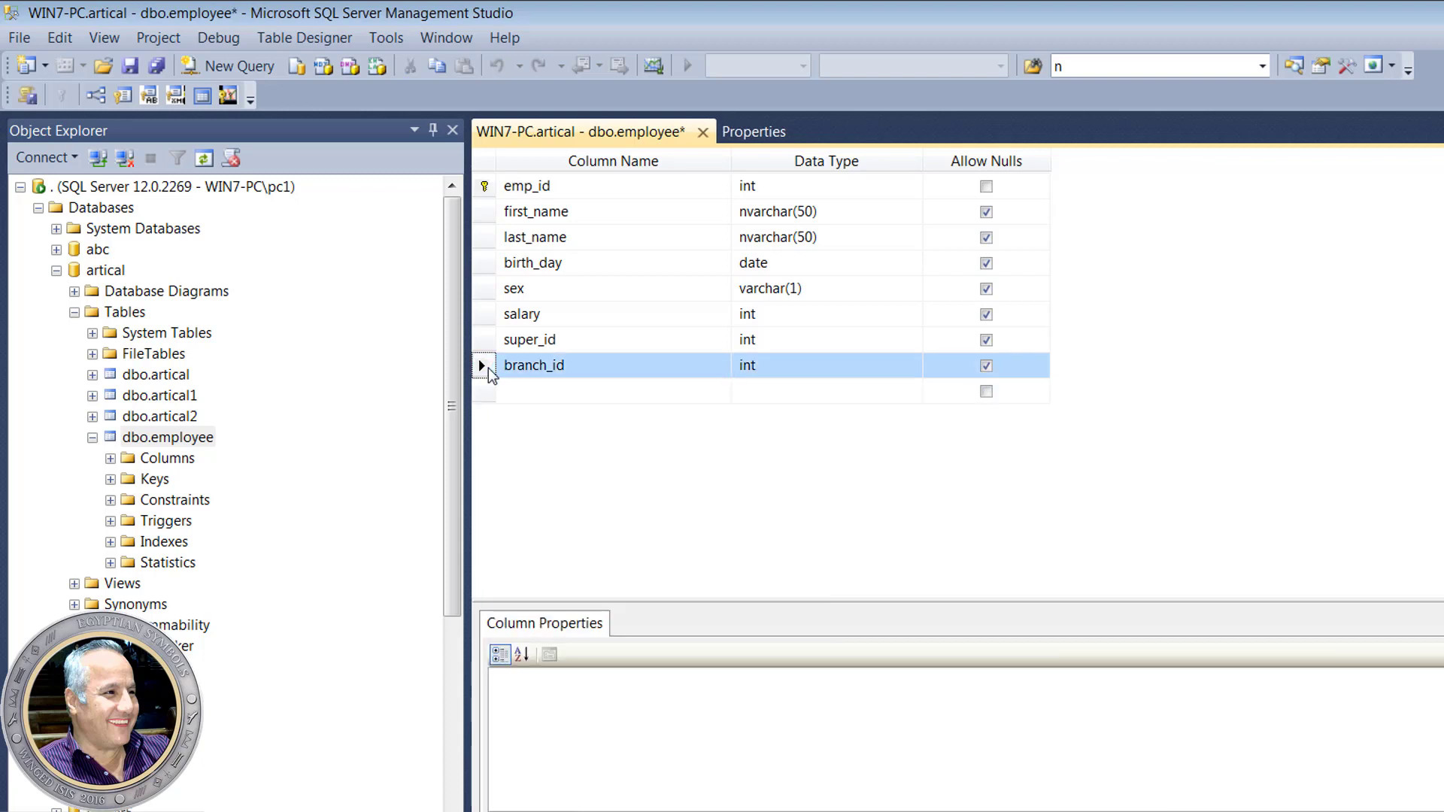
{"action": "right_click", "coordinate": [486, 366]}
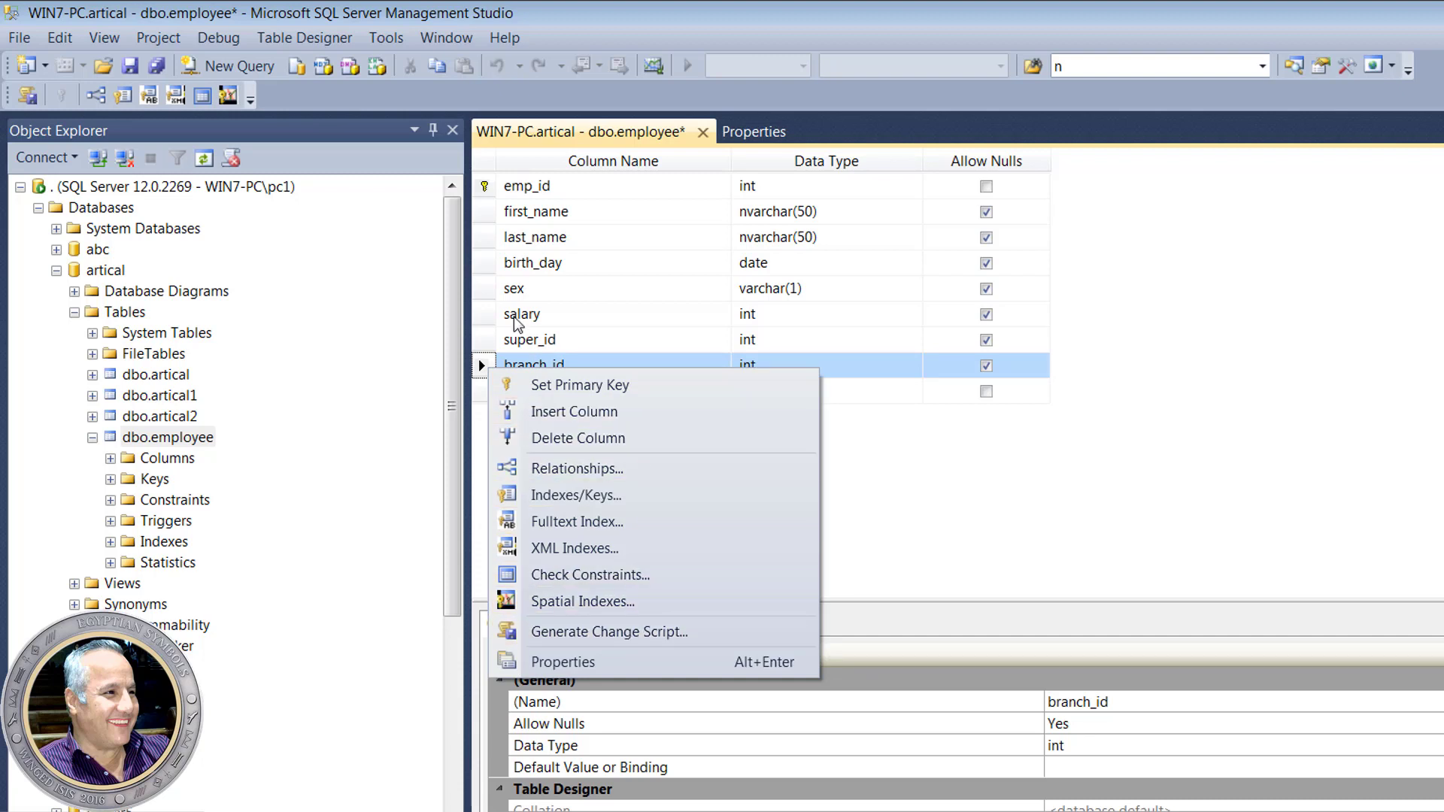
{"action": "left_click", "coordinate": [489, 316]}
{"action": "right_click", "coordinate": [487, 317]}
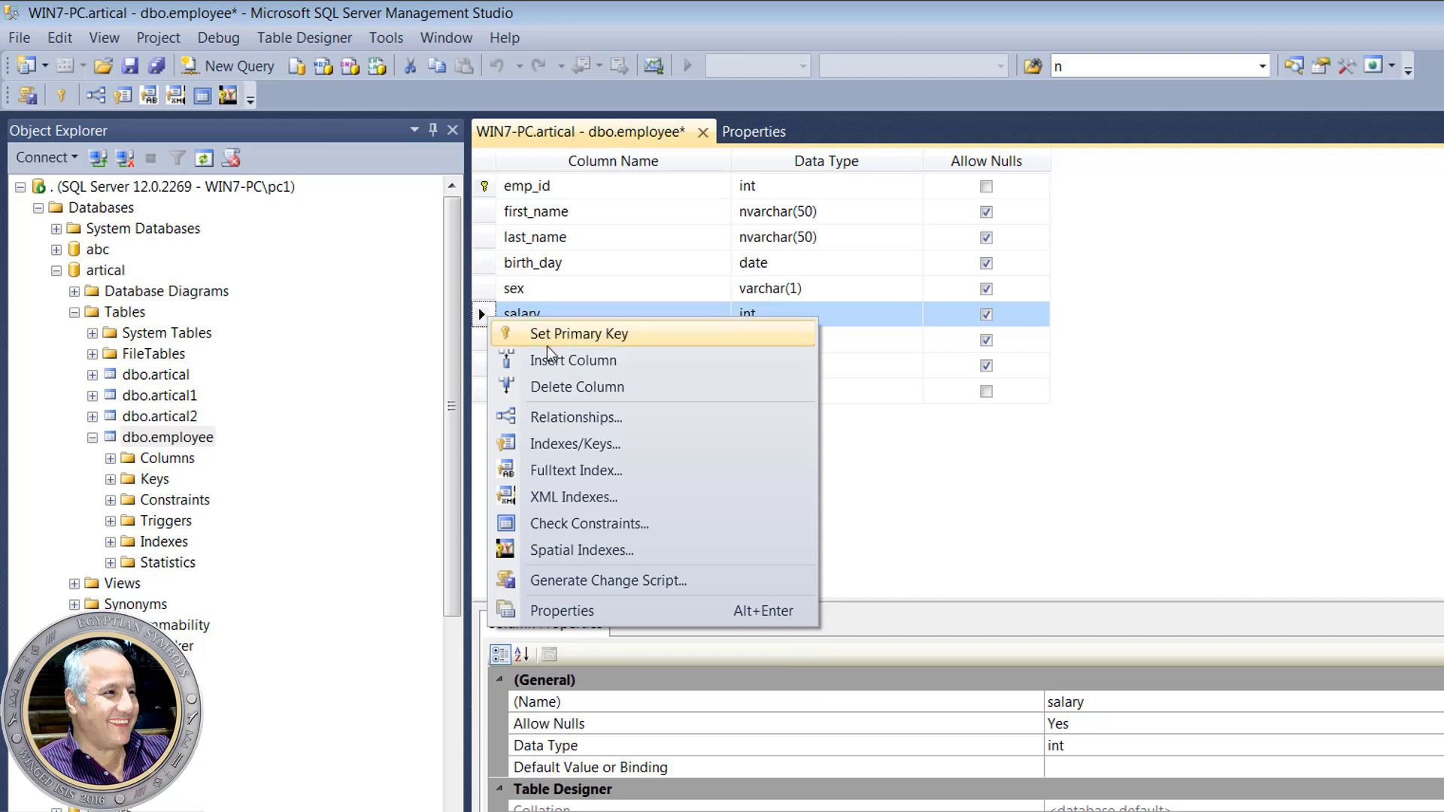
{"action": "left_click", "coordinate": [575, 363]}
- Name the new column notes and set its data type to ntext
{"action": "left_click", "coordinate": [542, 319]}
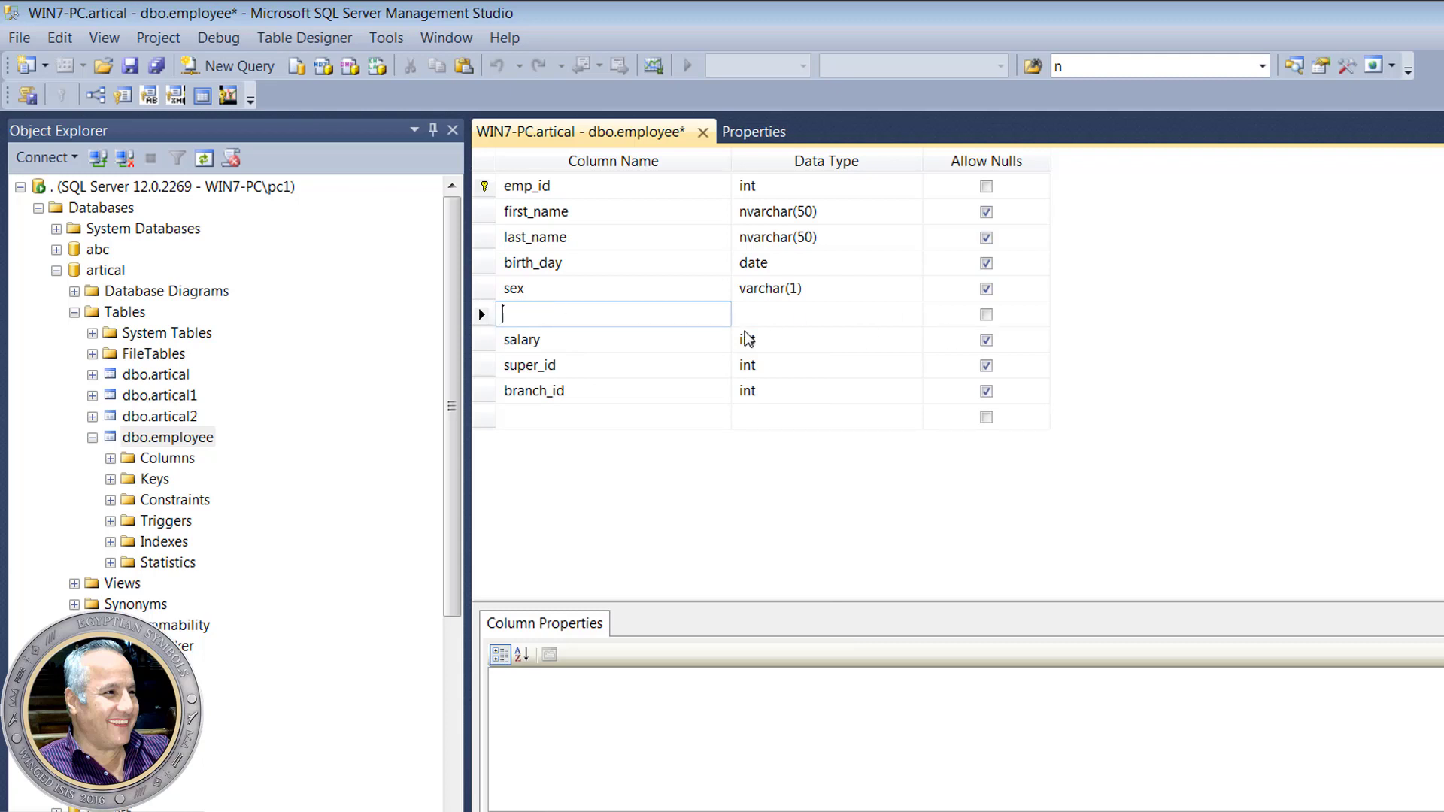
{"action": "type", "text": "notes"}
{"action": "left_click", "coordinate": [823, 316]}
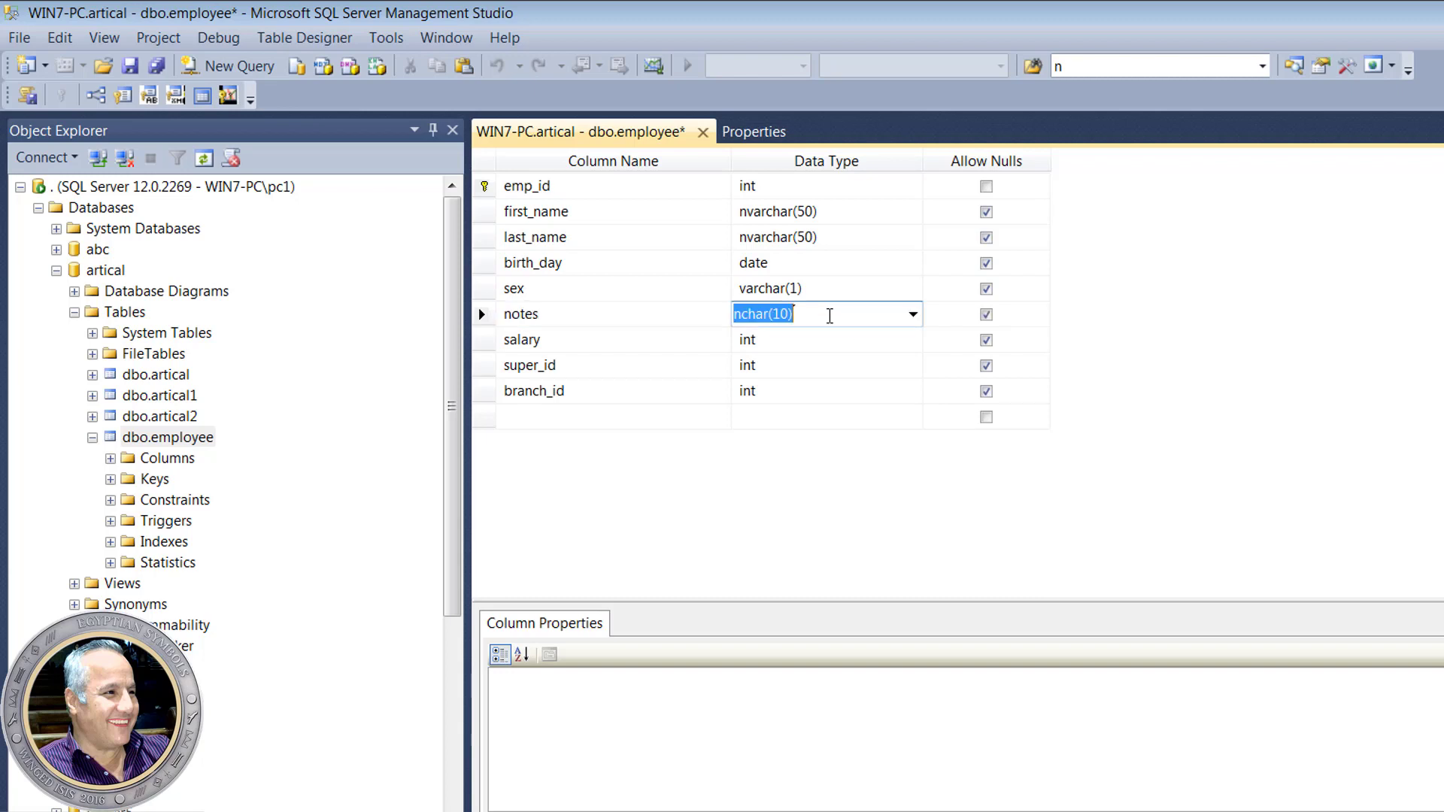
{"action": "left_click", "coordinate": [913, 315]}
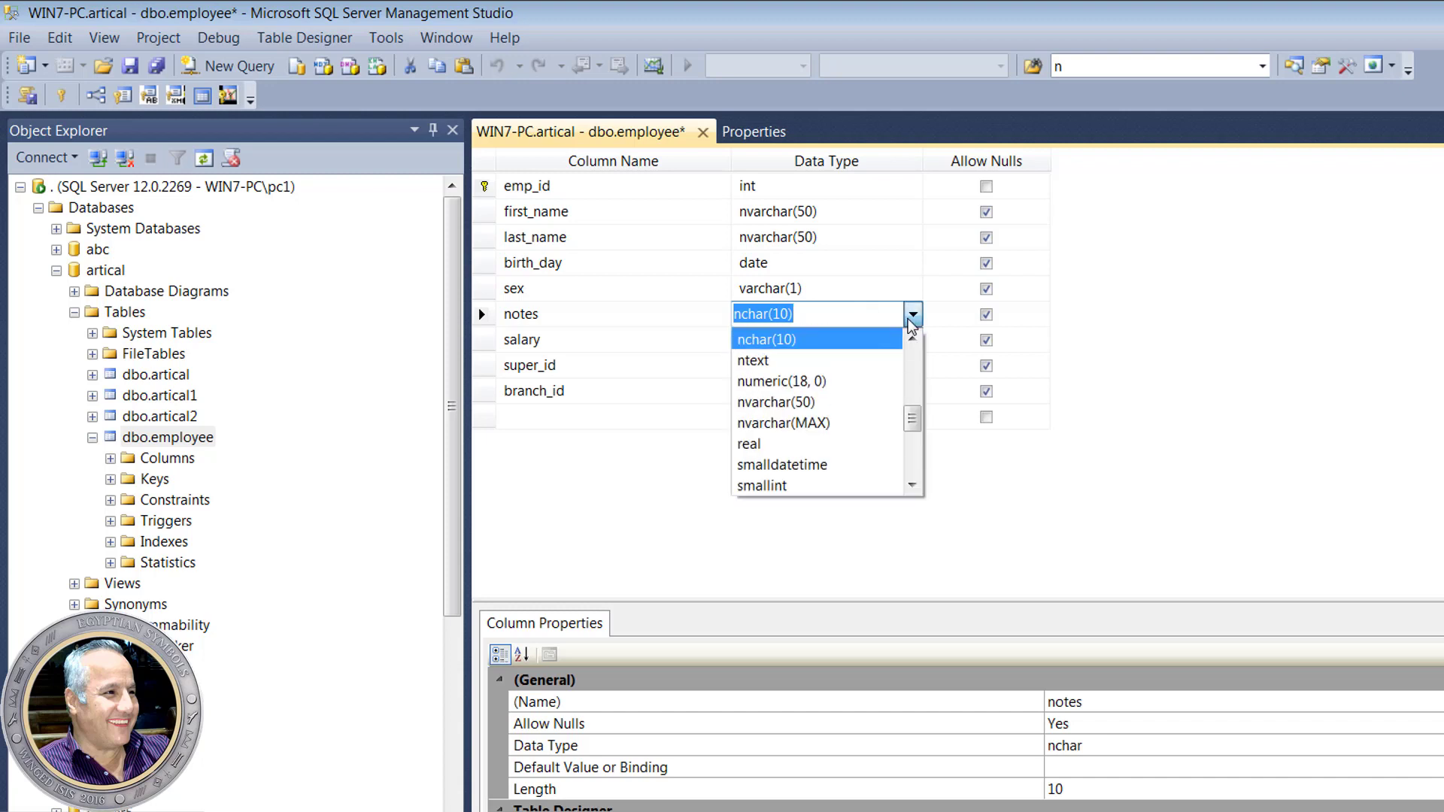
{"action": "left_click", "coordinate": [913, 324]}
{"action": "type", "text": "ntext"}
{"action": "left_click", "coordinate": [849, 318]}
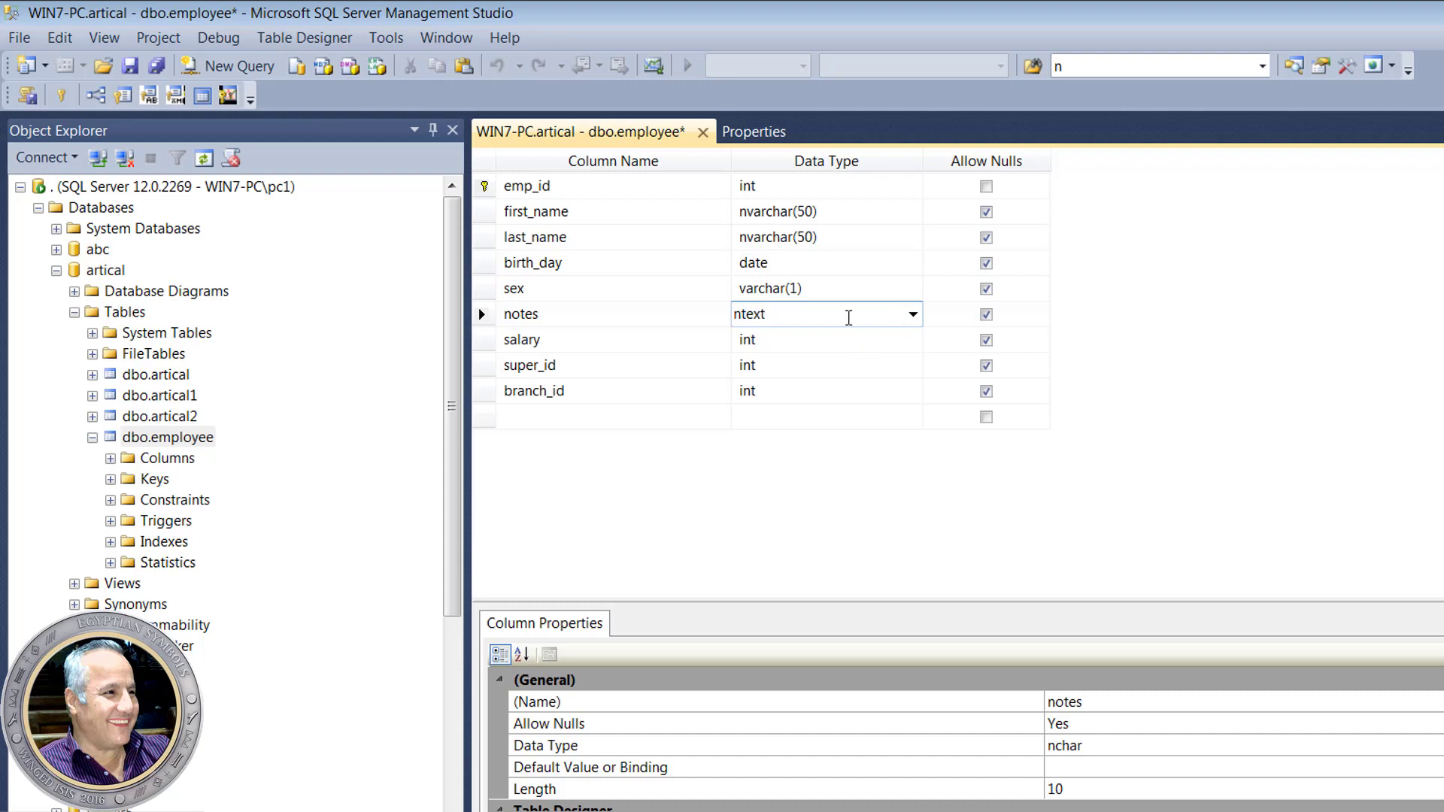
{"action": "key", "text": "Down"}
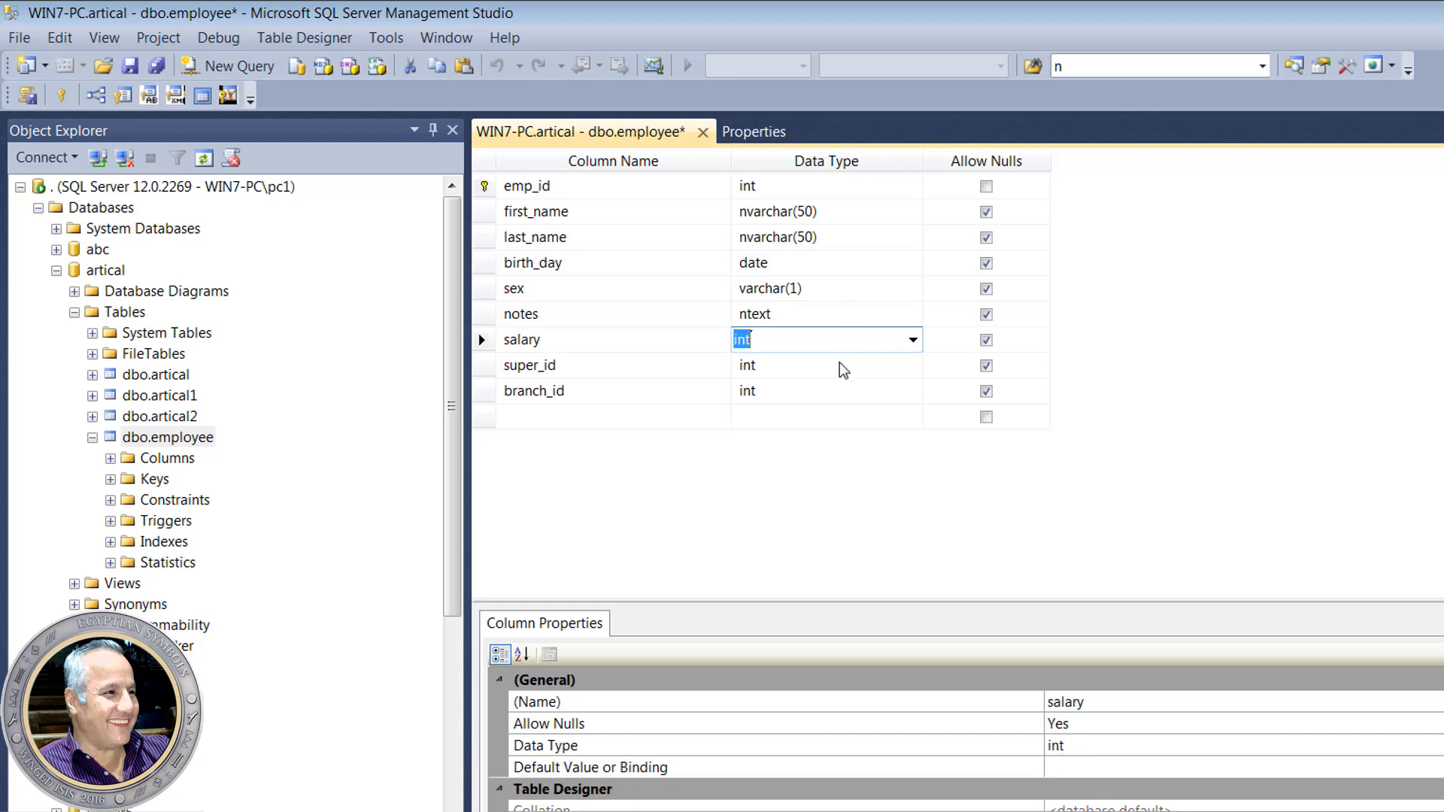
{"action": "left_click", "coordinate": [789, 317]}
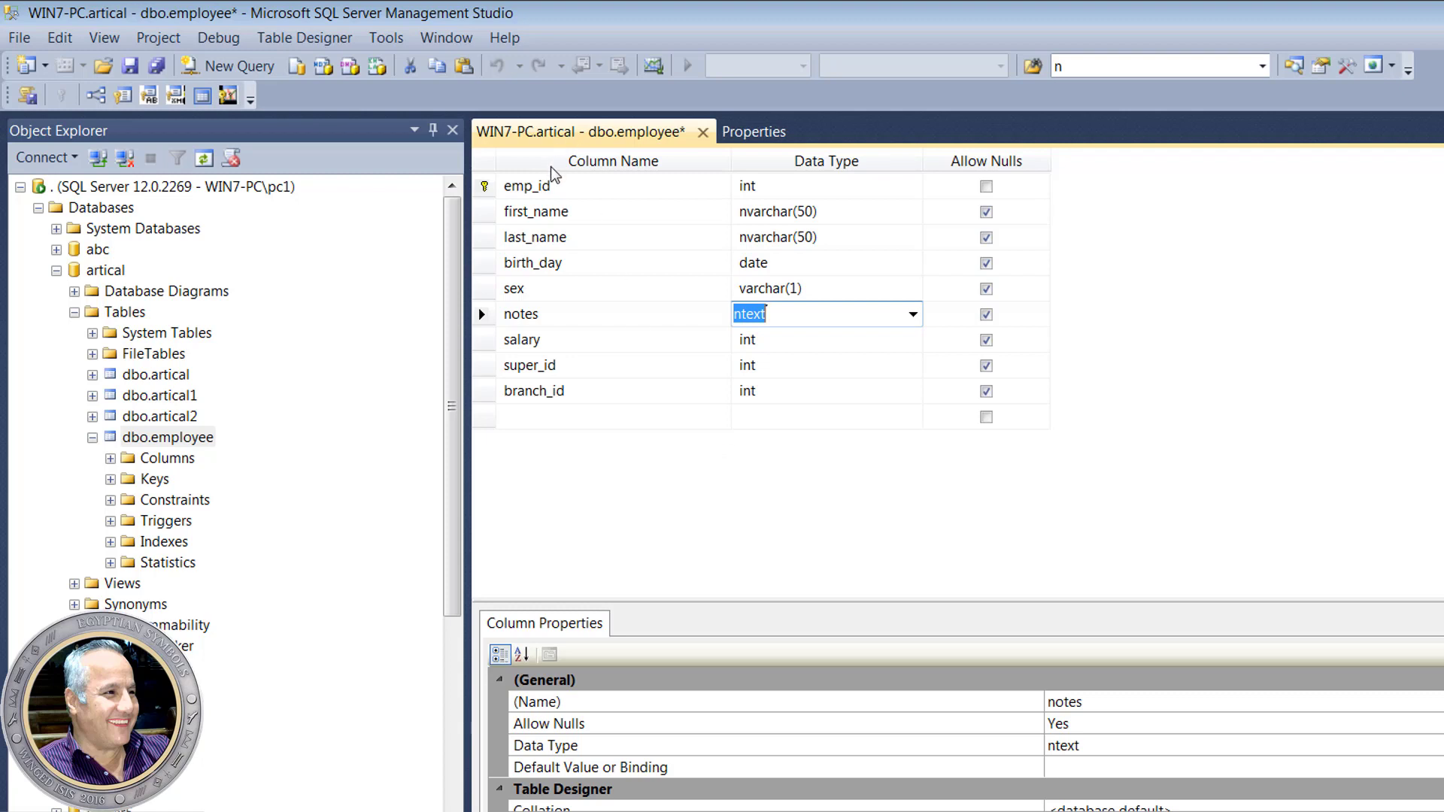
- Set the employee table's Identity Column property to emp_id, back in the designer
{"action": "left_click", "coordinate": [490, 191]}
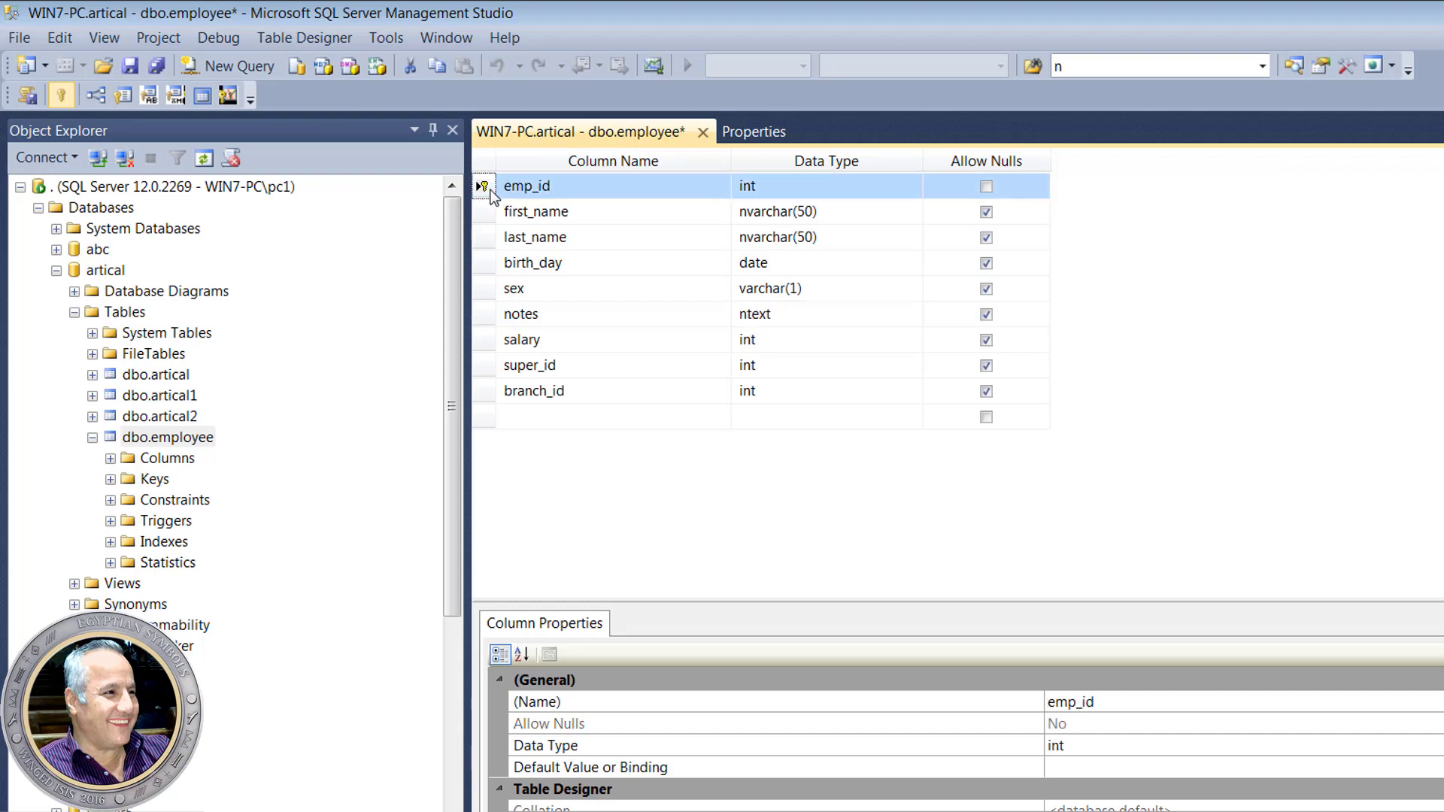
{"action": "right_click", "coordinate": [493, 194]}
{"action": "left_click", "coordinate": [606, 484]}
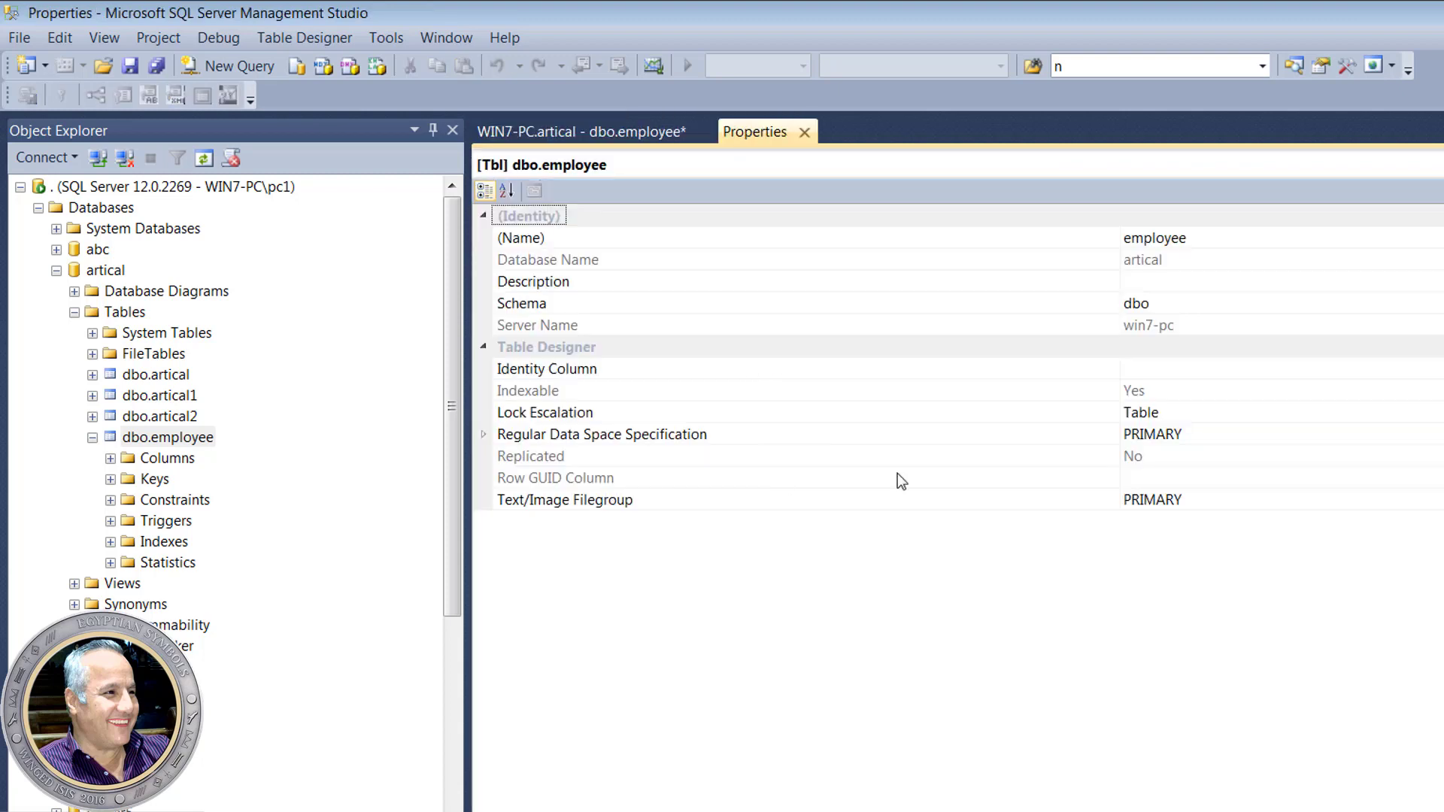
{"action": "left_click", "coordinate": [674, 369]}
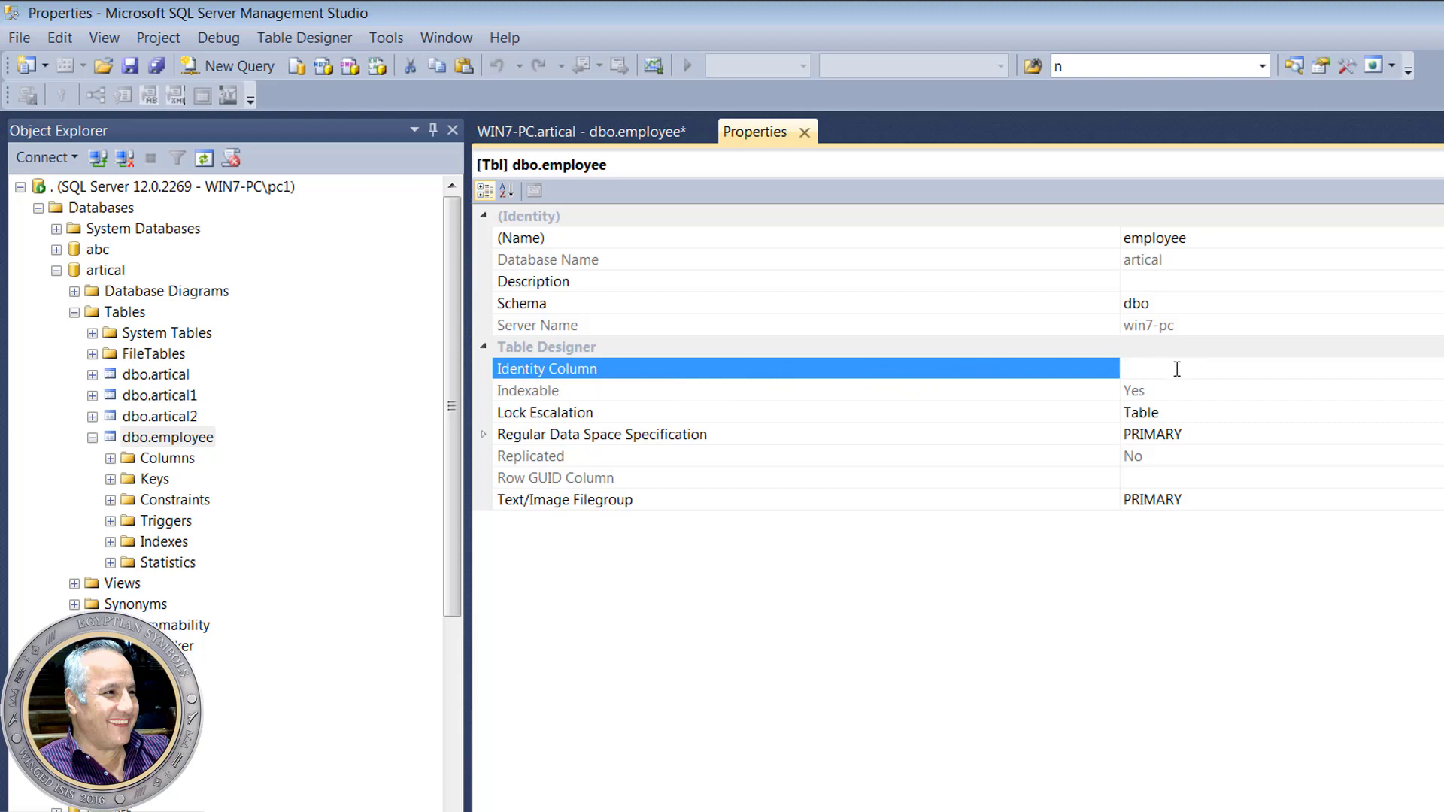
{"action": "key", "text": "alt+Down"}
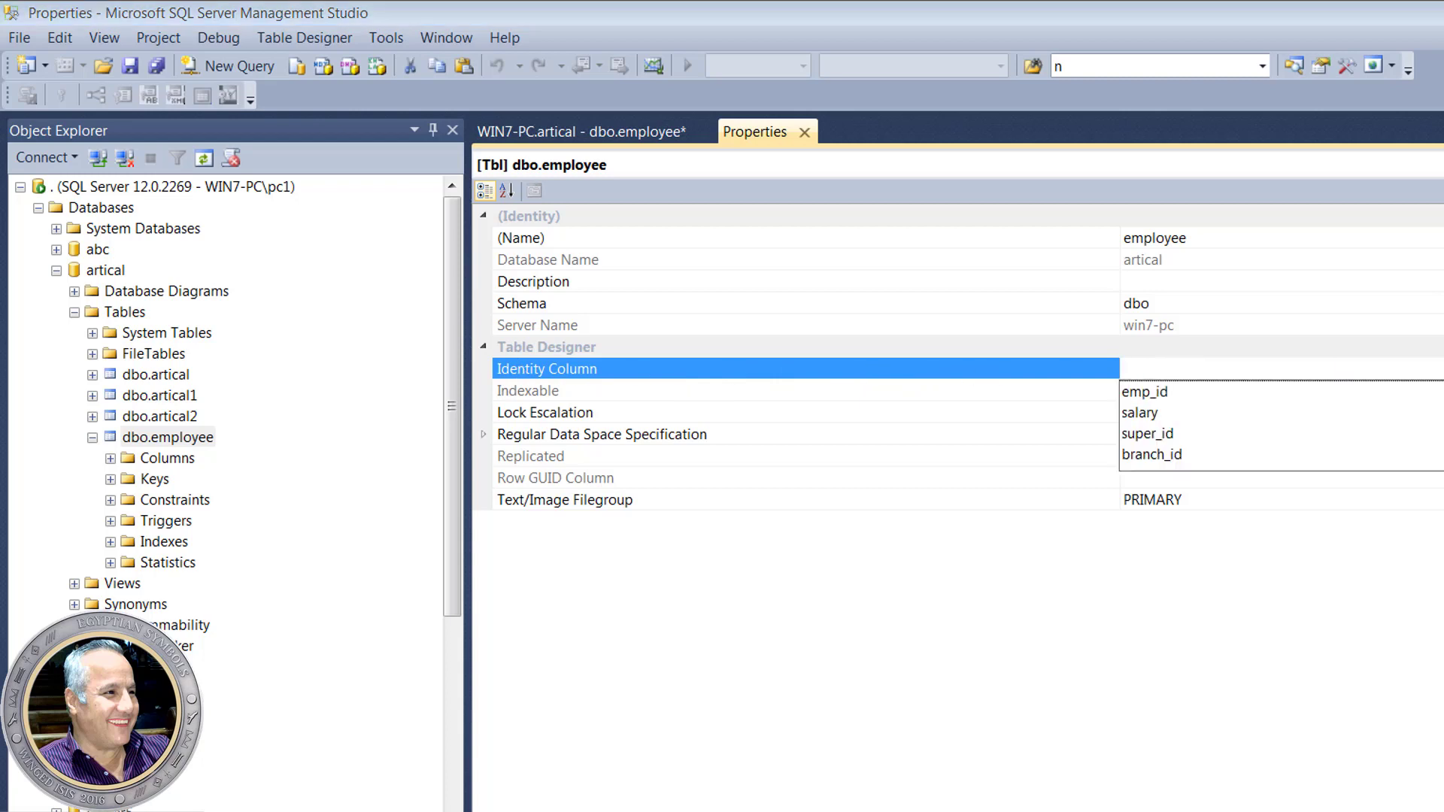
{"action": "left_click", "coordinate": [1172, 393]}
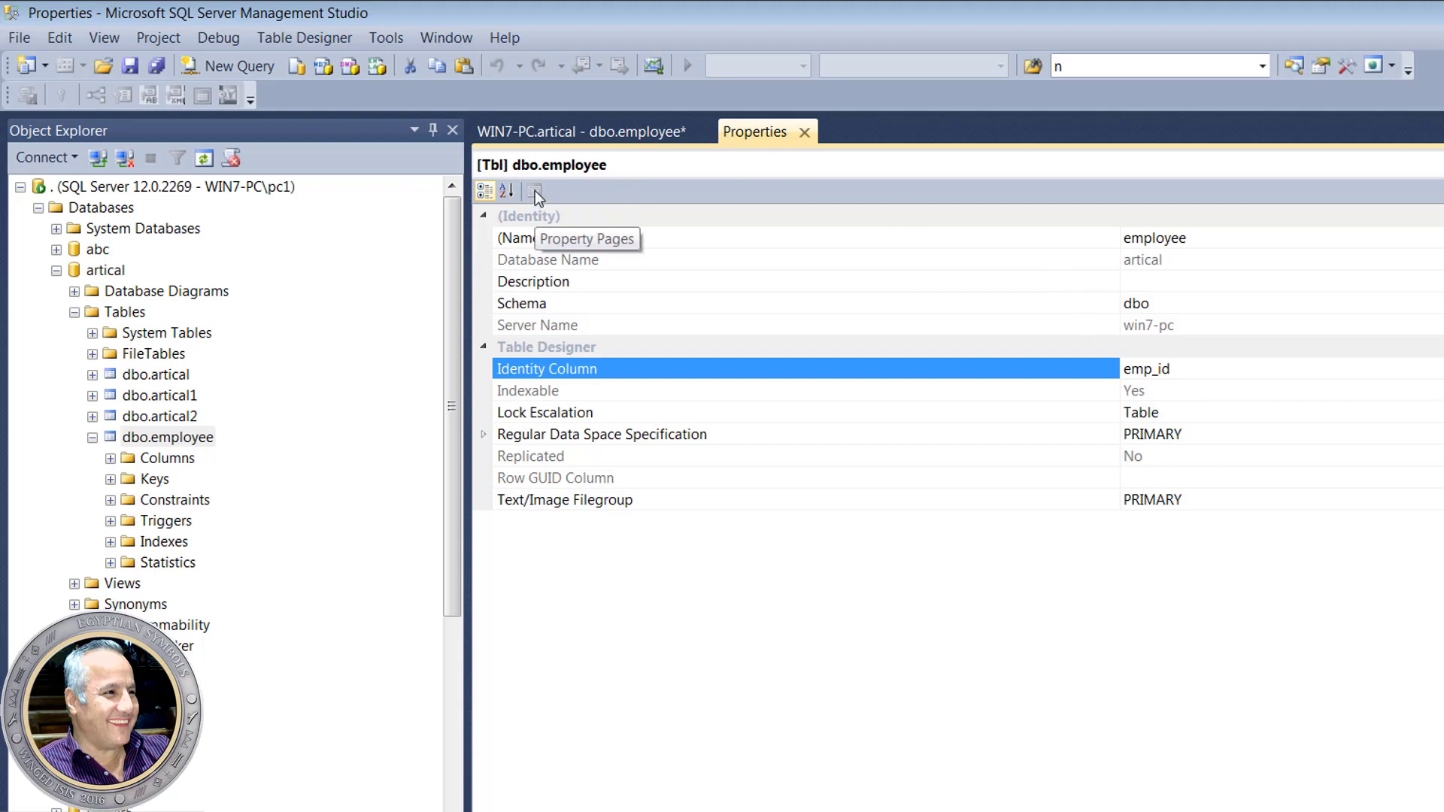
{"action": "left_click", "coordinate": [608, 133]}
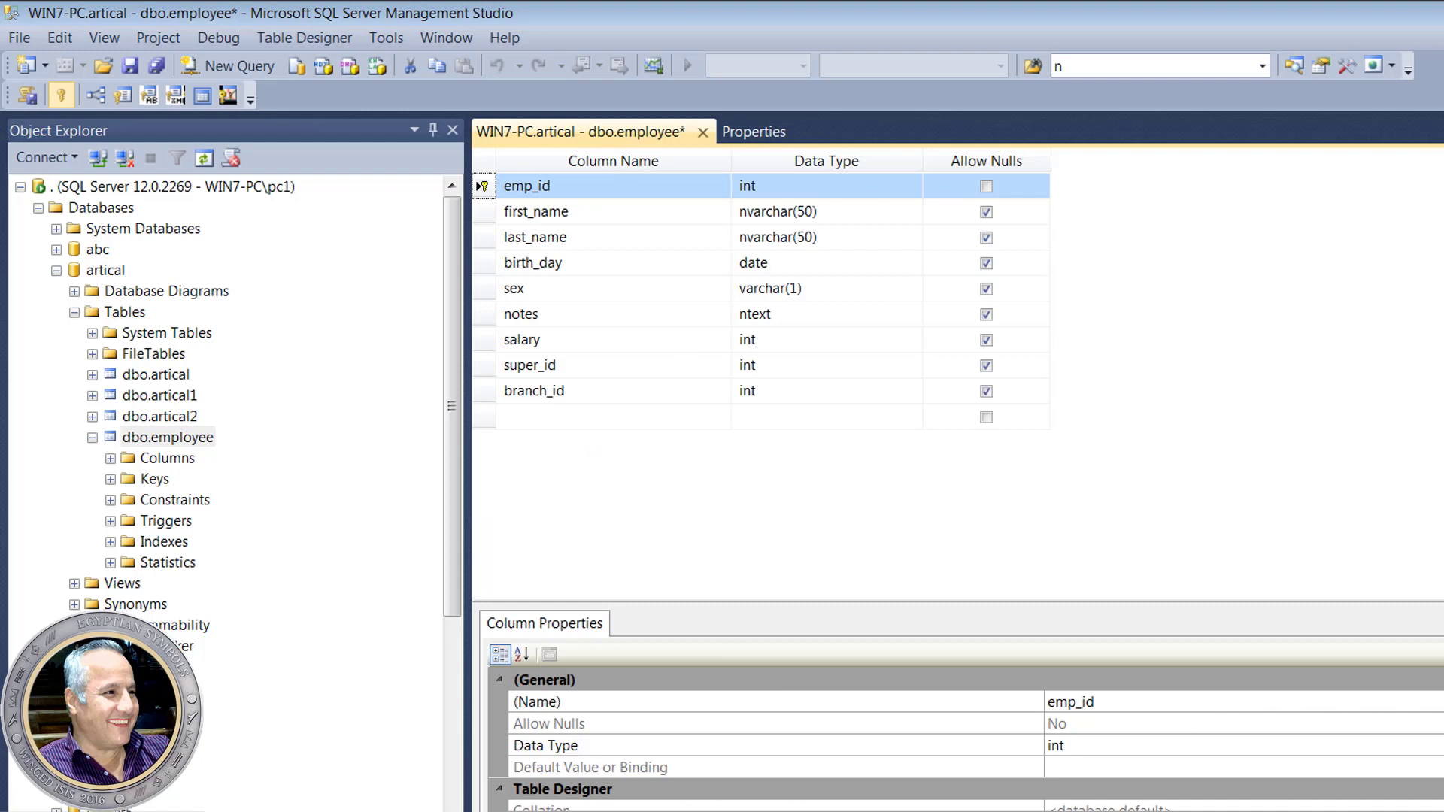
- Confirm emp_id's Identity Specification is Yes with increment 1 and seed 1, then save the table
{"action": "scroll", "coordinate": [963, 738], "scroll_direction": "down", "scroll_amount": 3}
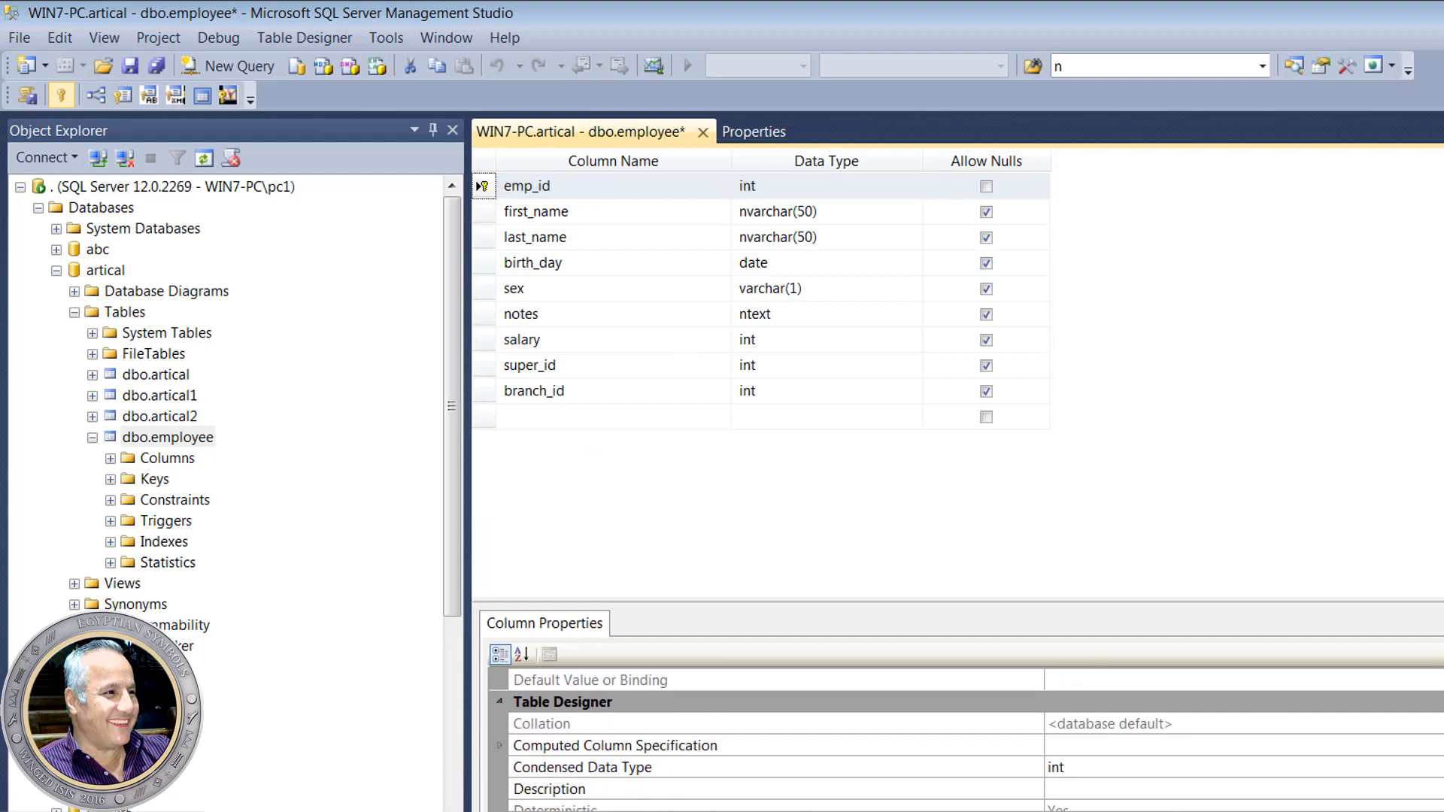
{"action": "scroll", "coordinate": [895, 726], "scroll_direction": "down", "scroll_amount": 1}
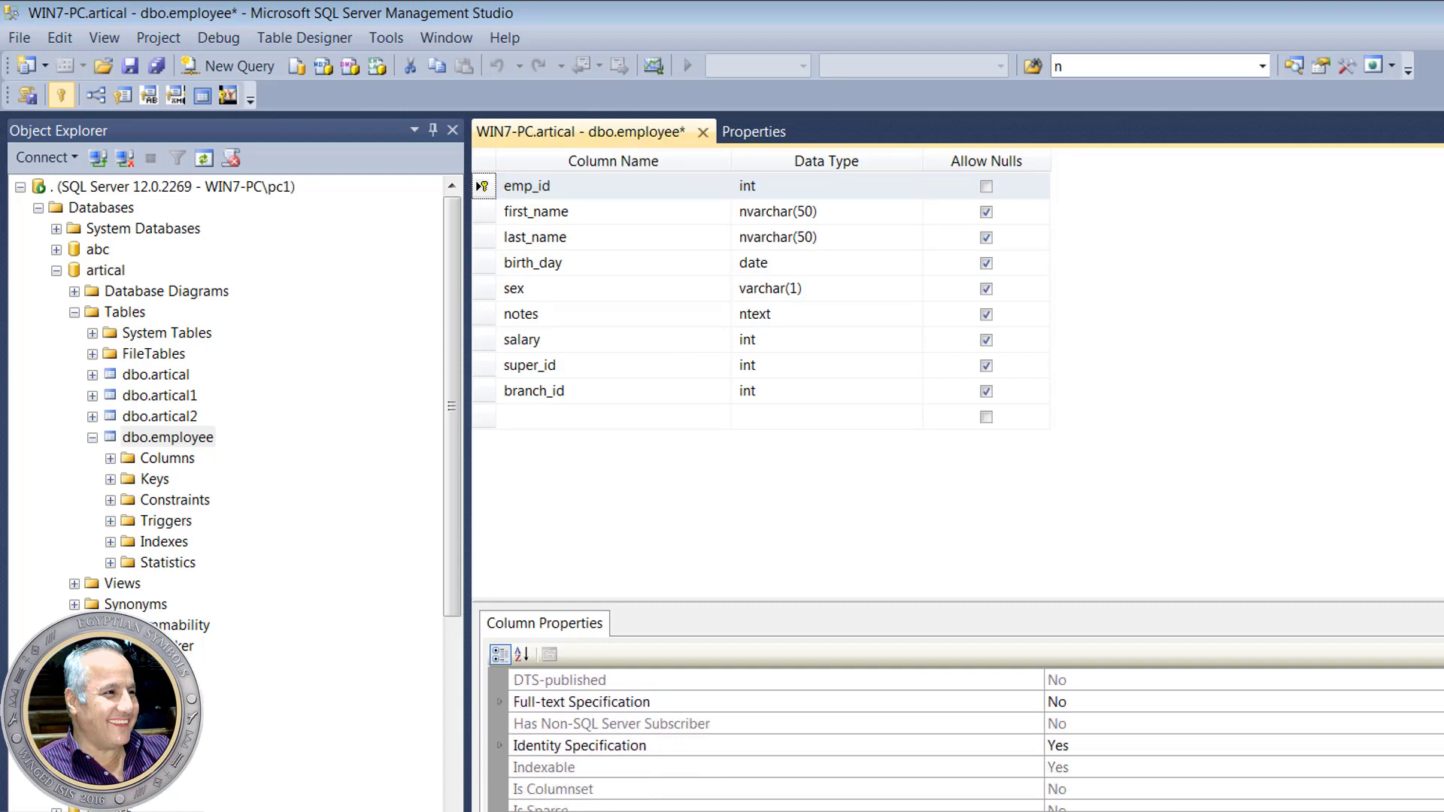
{"action": "left_click", "coordinate": [872, 747]}
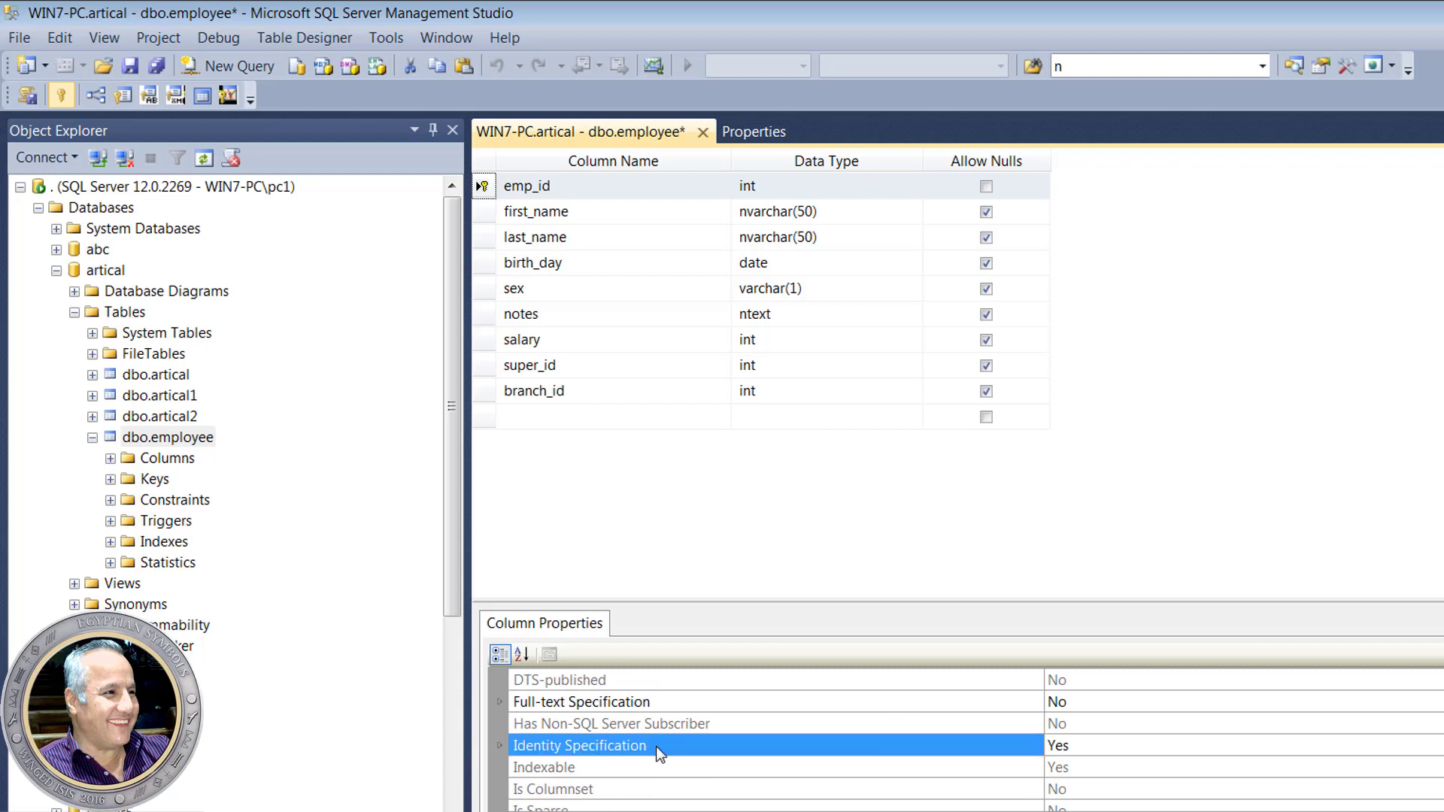
{"action": "left_click", "coordinate": [499, 746]}
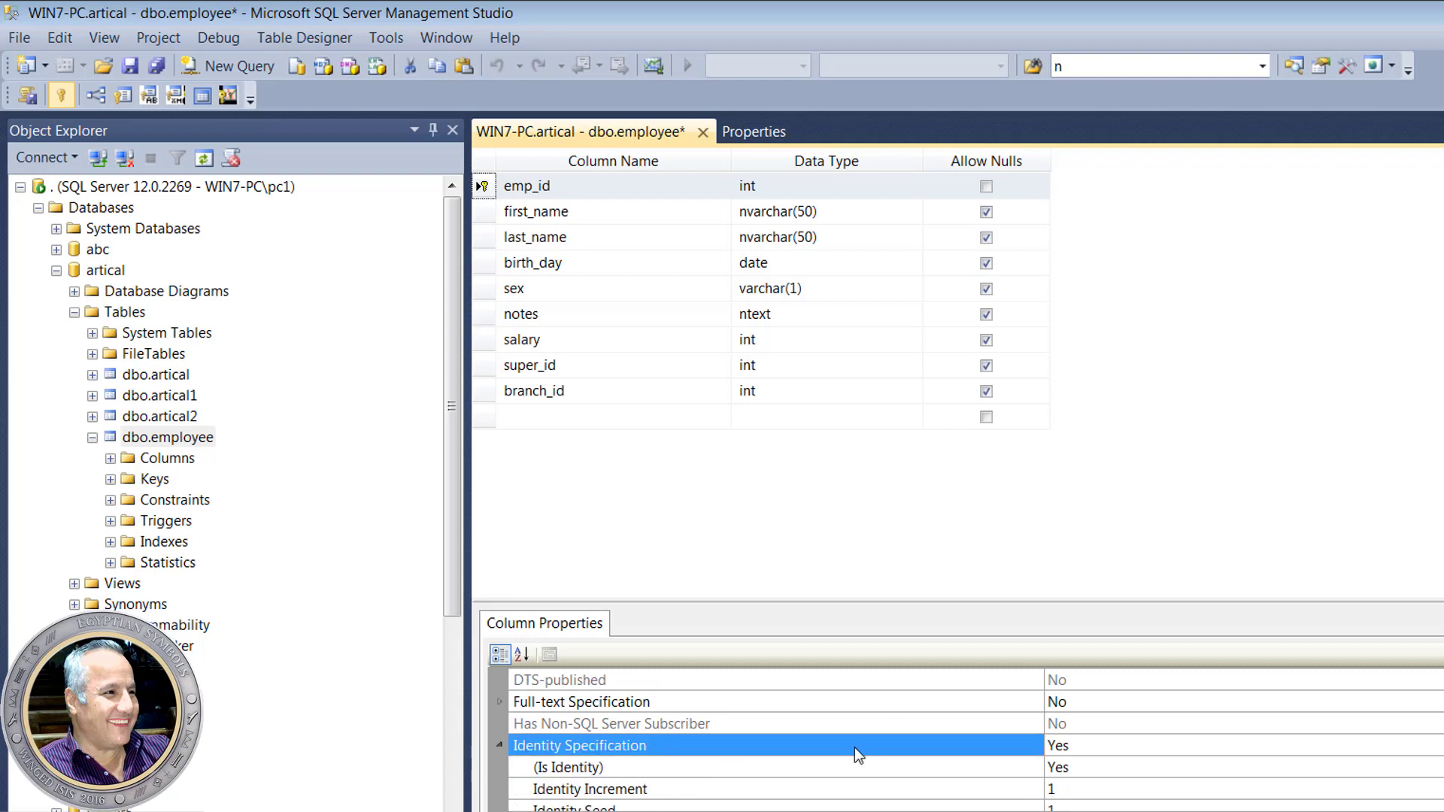
{"action": "scroll", "coordinate": [1194, 780], "scroll_direction": "down", "scroll_amount": 1}
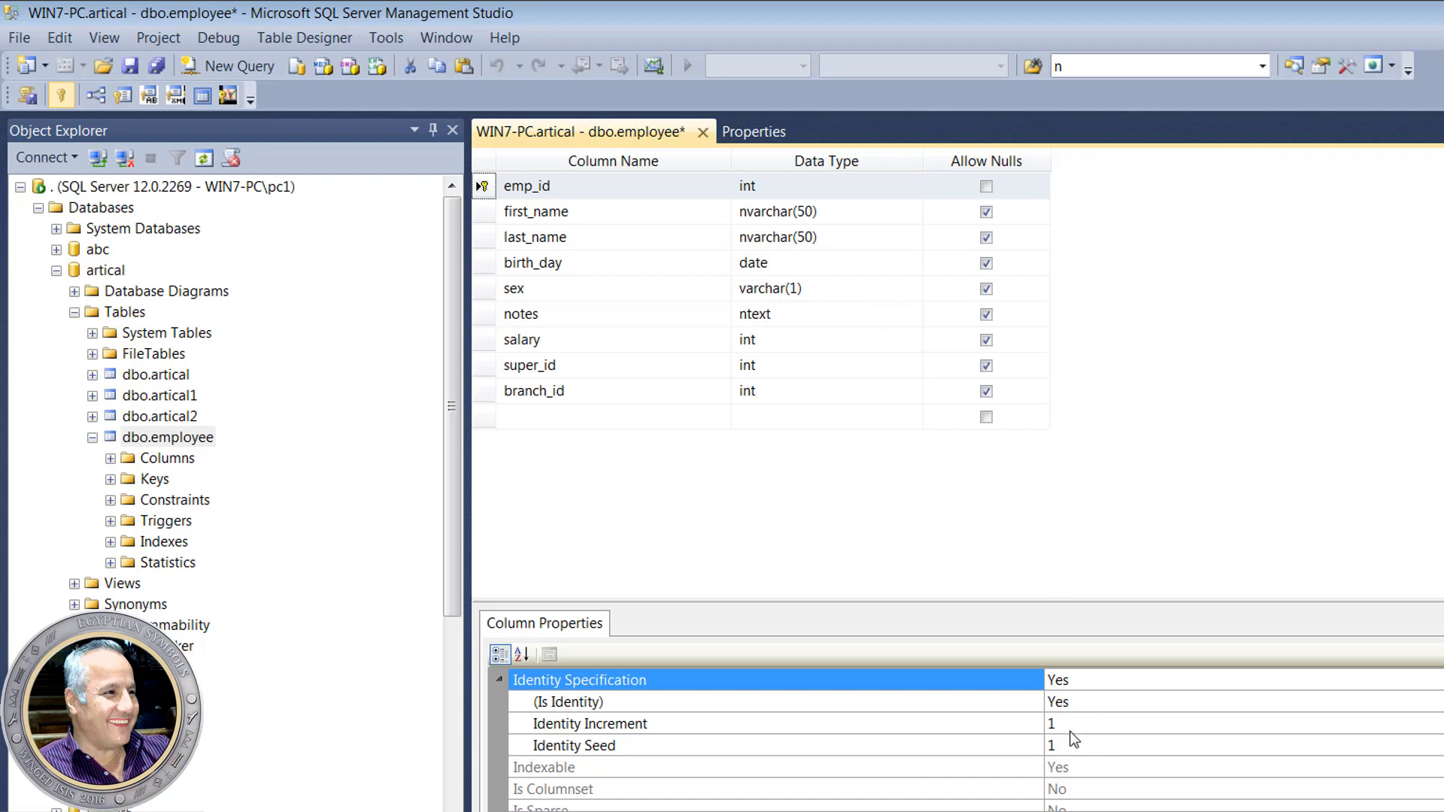
{"action": "left_click", "coordinate": [129, 70]}
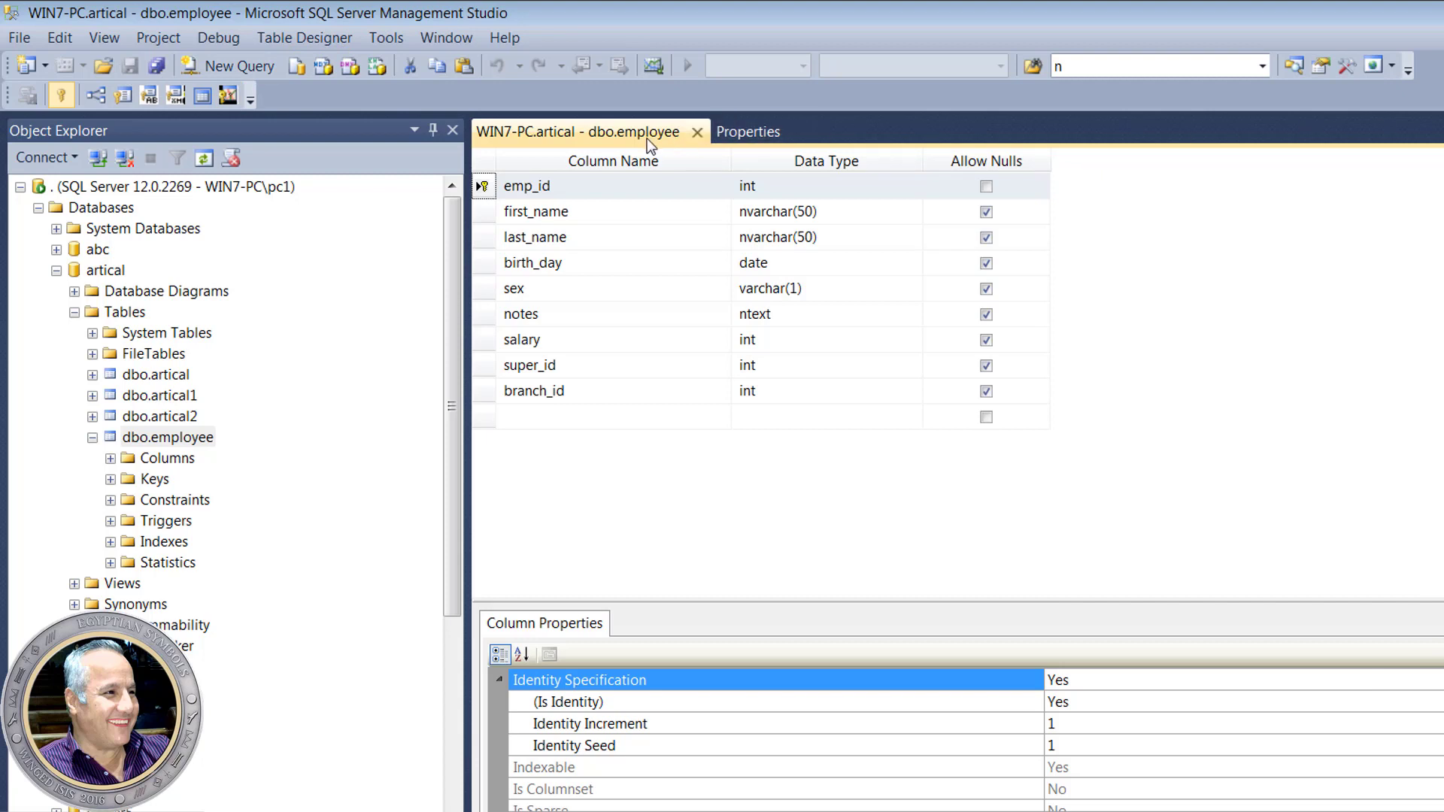
- Review dbo.employee's three rows via Select Top 1000 Rows, then close the query and design tabs
{"action": "right_click", "coordinate": [187, 442]}
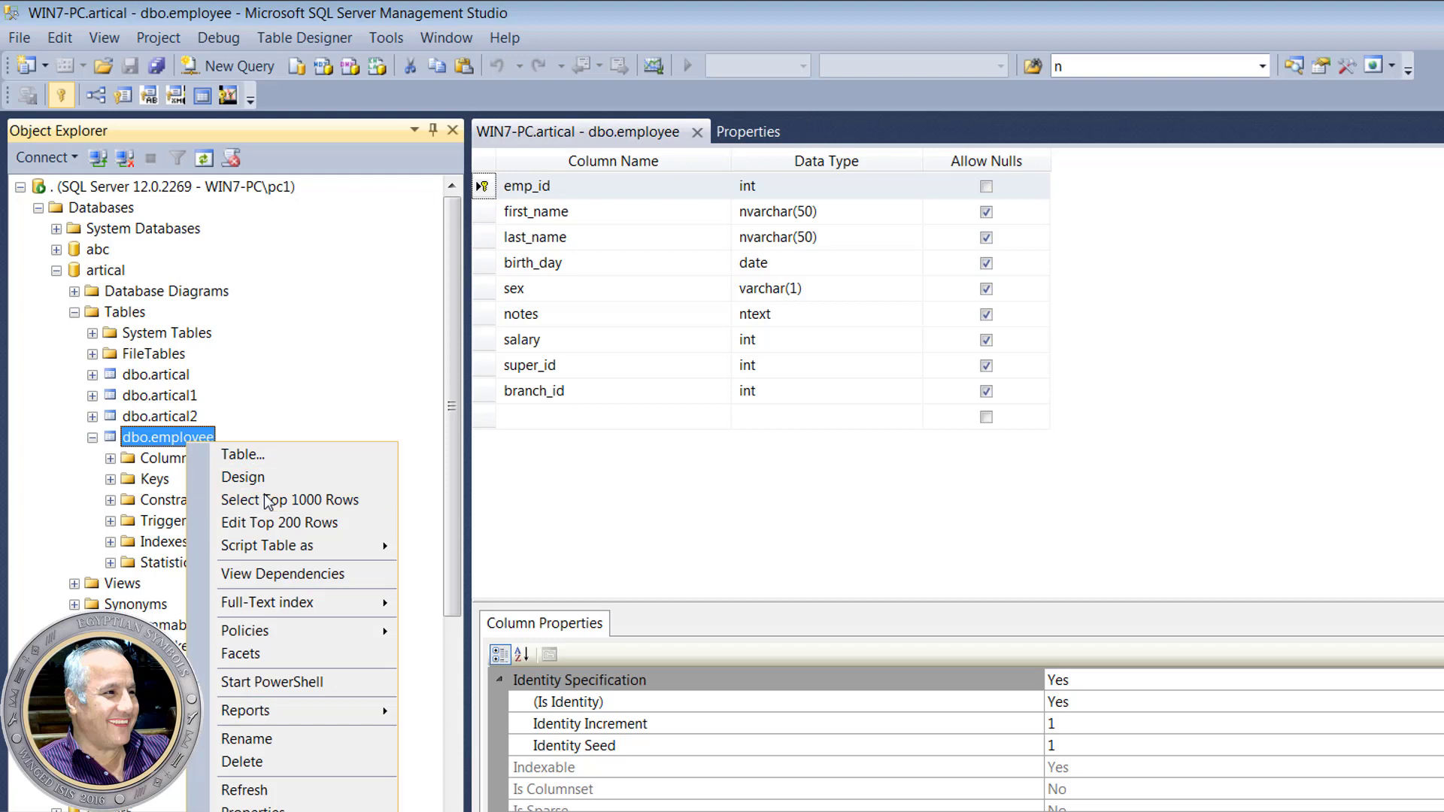
{"action": "left_click", "coordinate": [264, 500]}
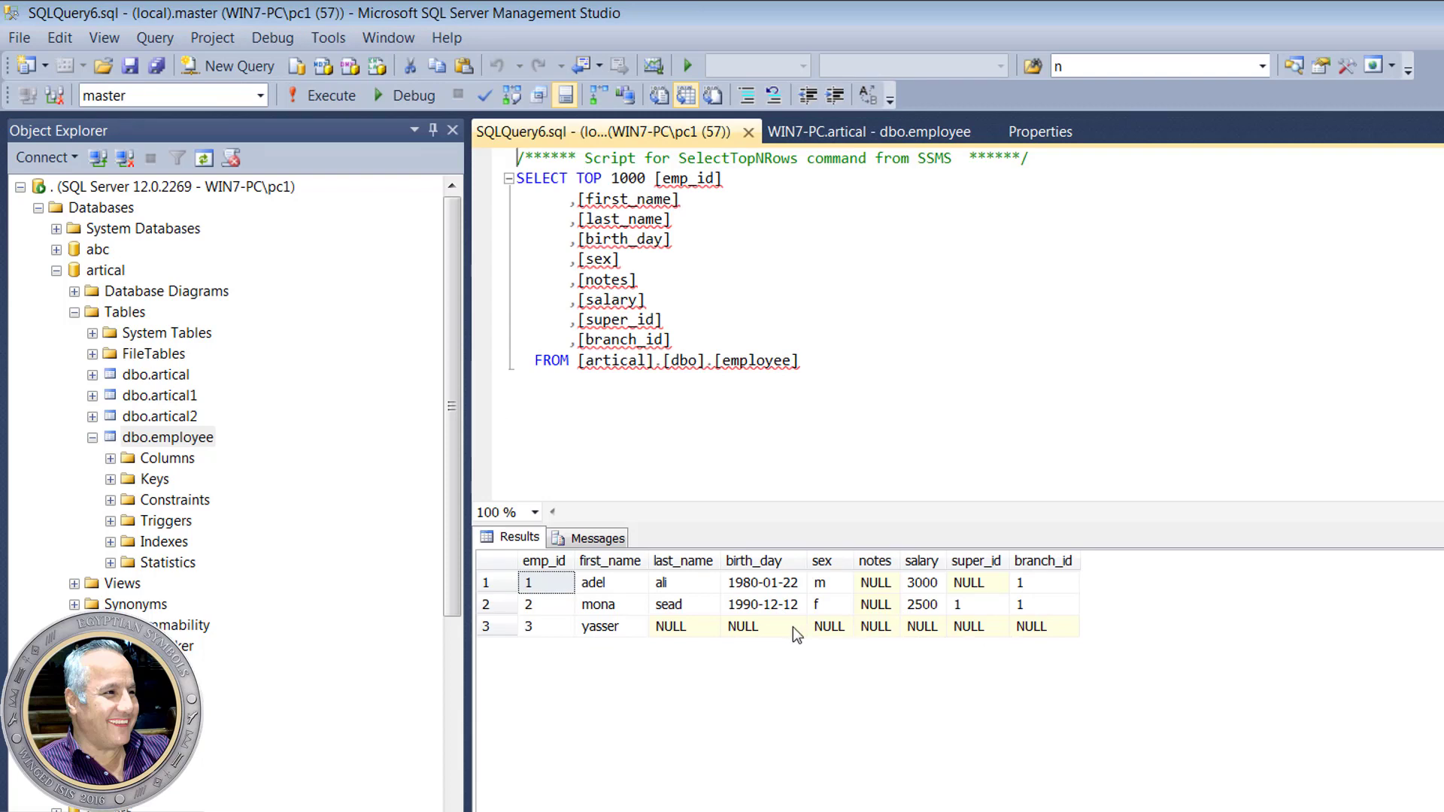
{"action": "left_click", "coordinate": [1044, 626]}
{"action": "left_click", "coordinate": [748, 134]}
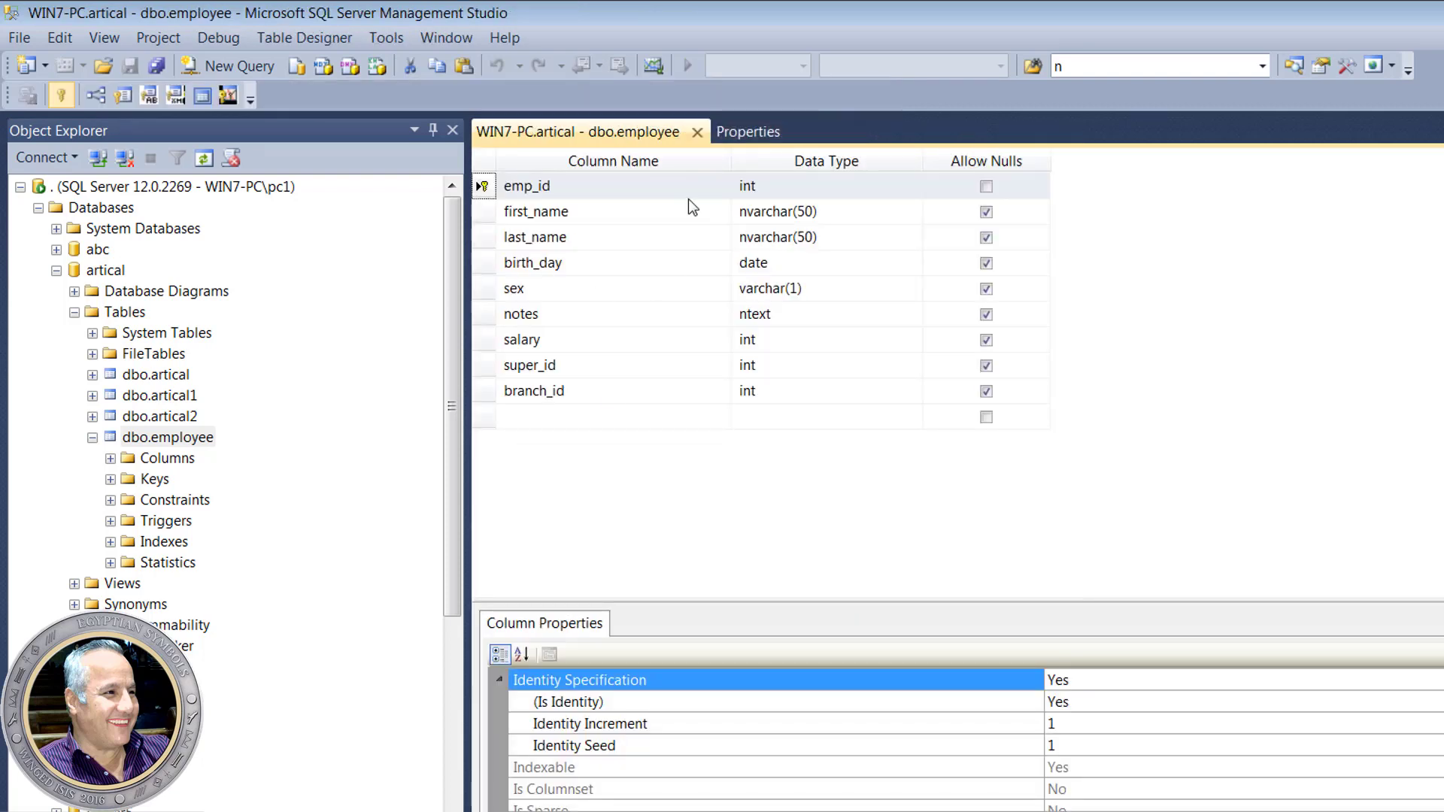
{"action": "left_click", "coordinate": [697, 133]}
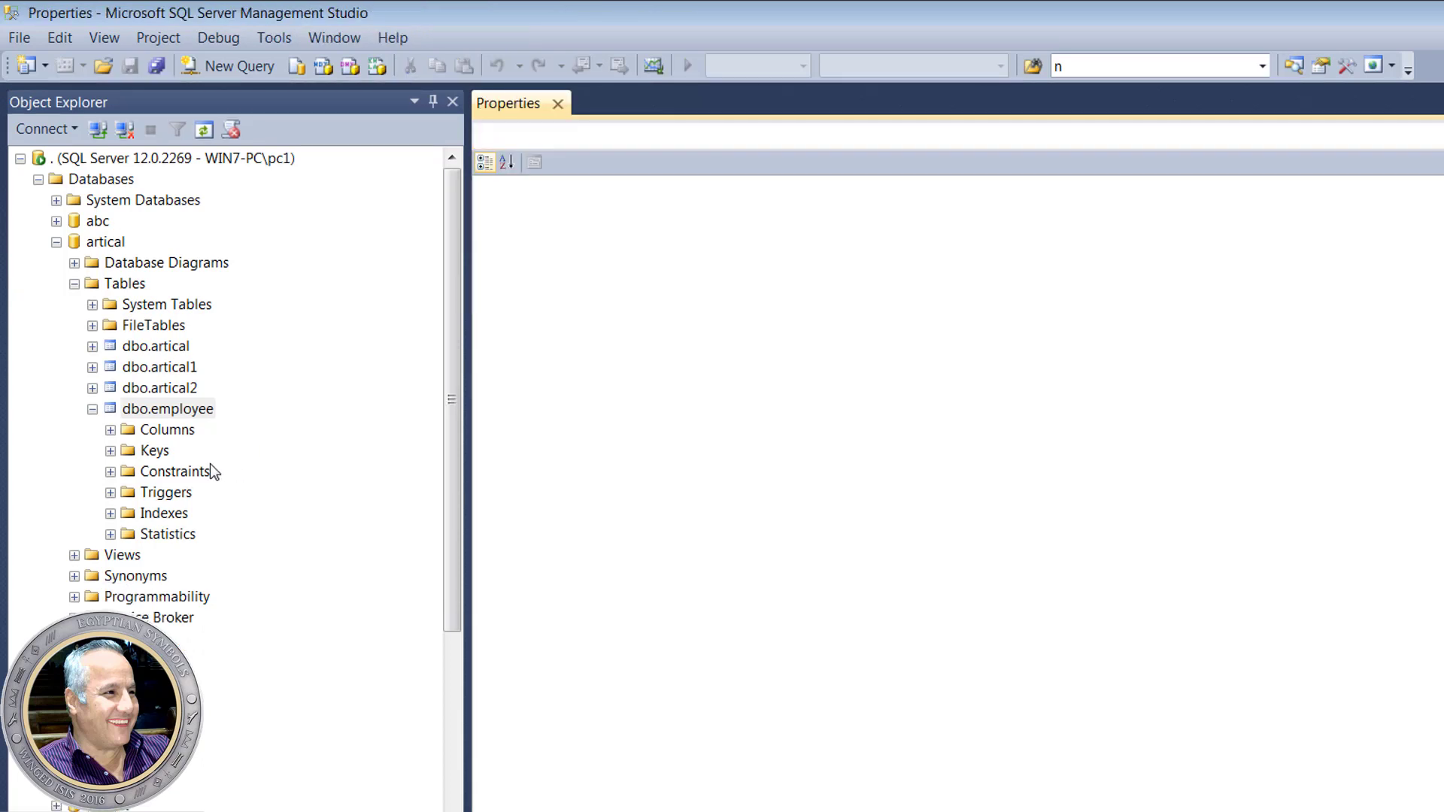
- In Edit Top 200 Rows, add a row with the employee's first name, auto-numbered emp_id 4
{"action": "right_click", "coordinate": [196, 412]}
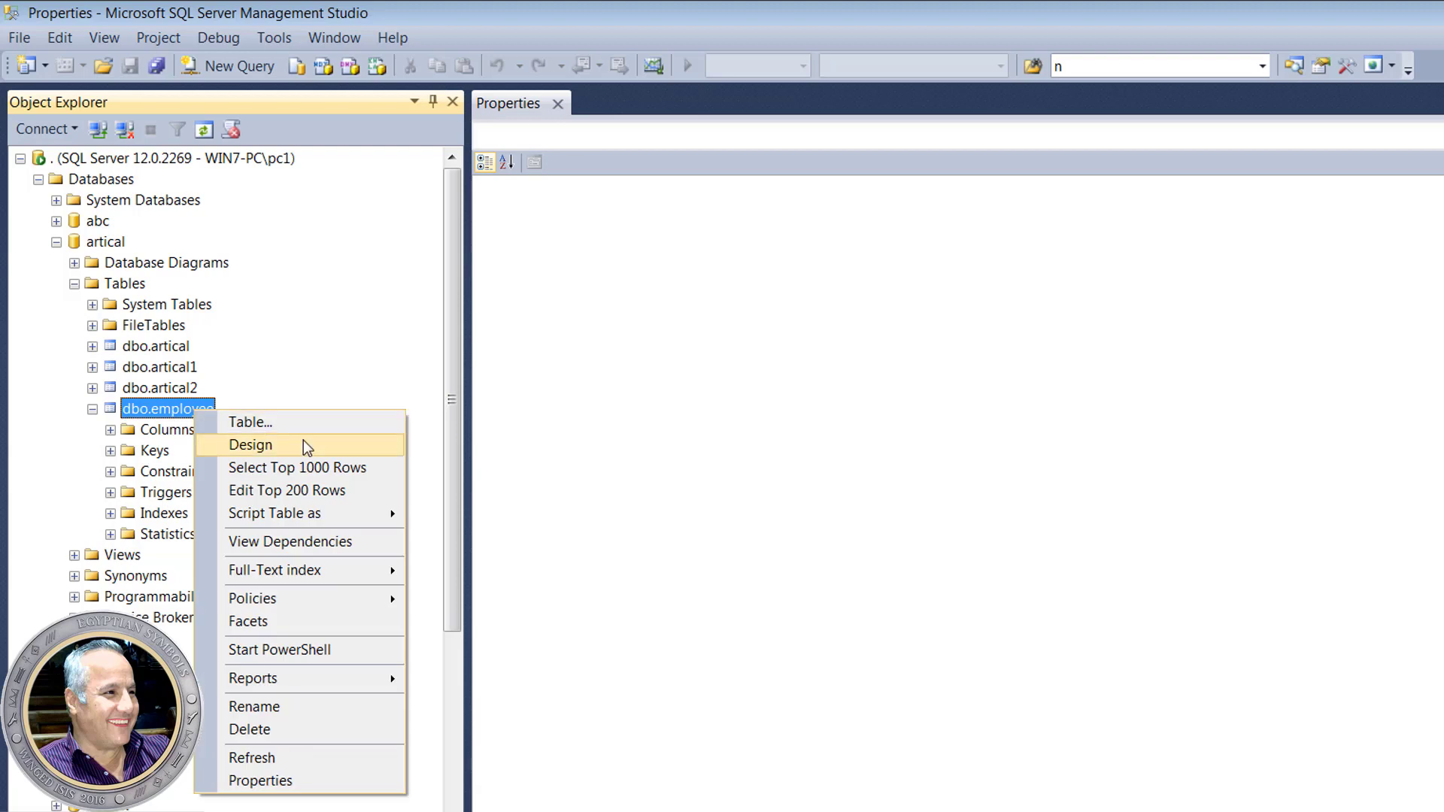
{"action": "left_click", "coordinate": [343, 489]}
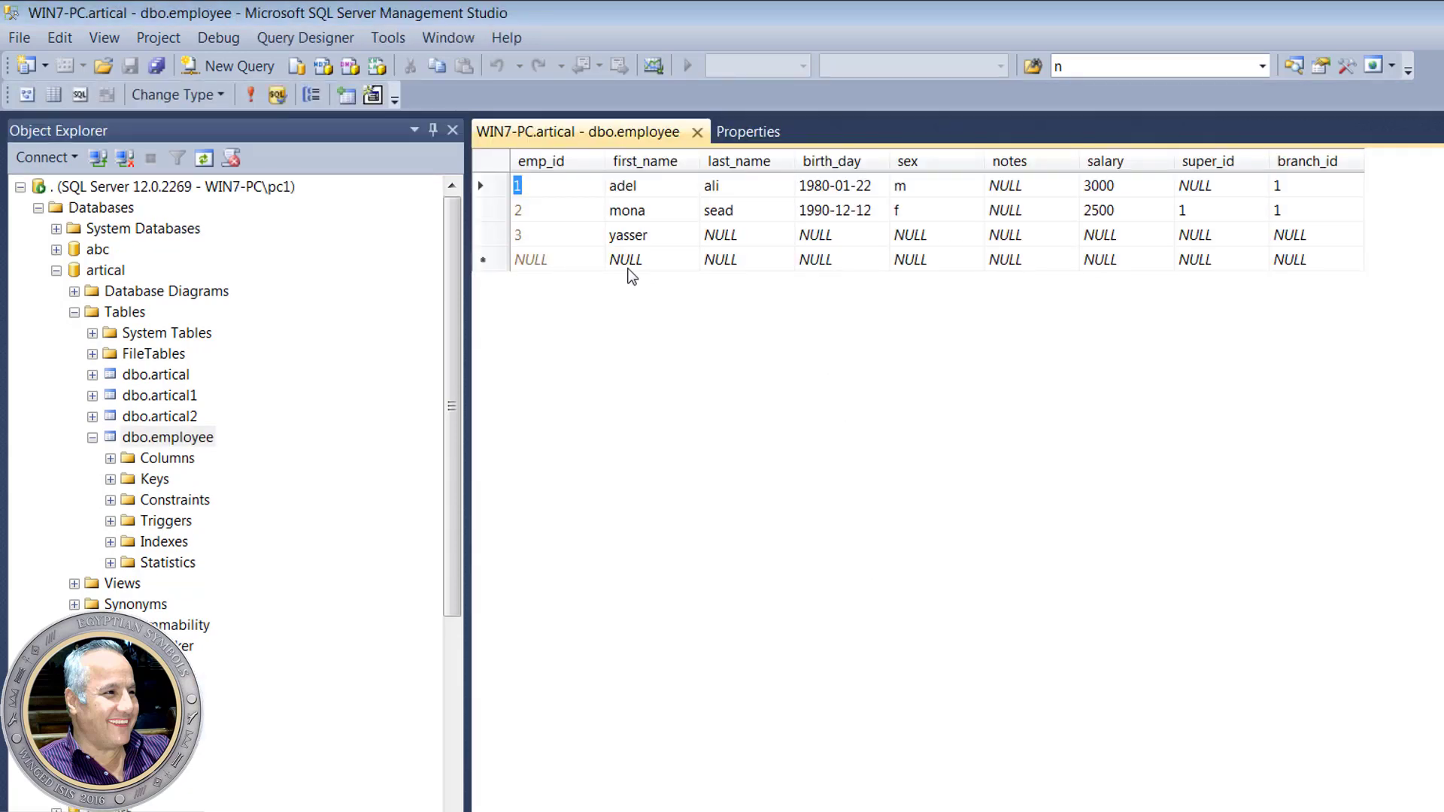
{"action": "left_click", "coordinate": [638, 262]}
{"action": "type", "text": "mona"}
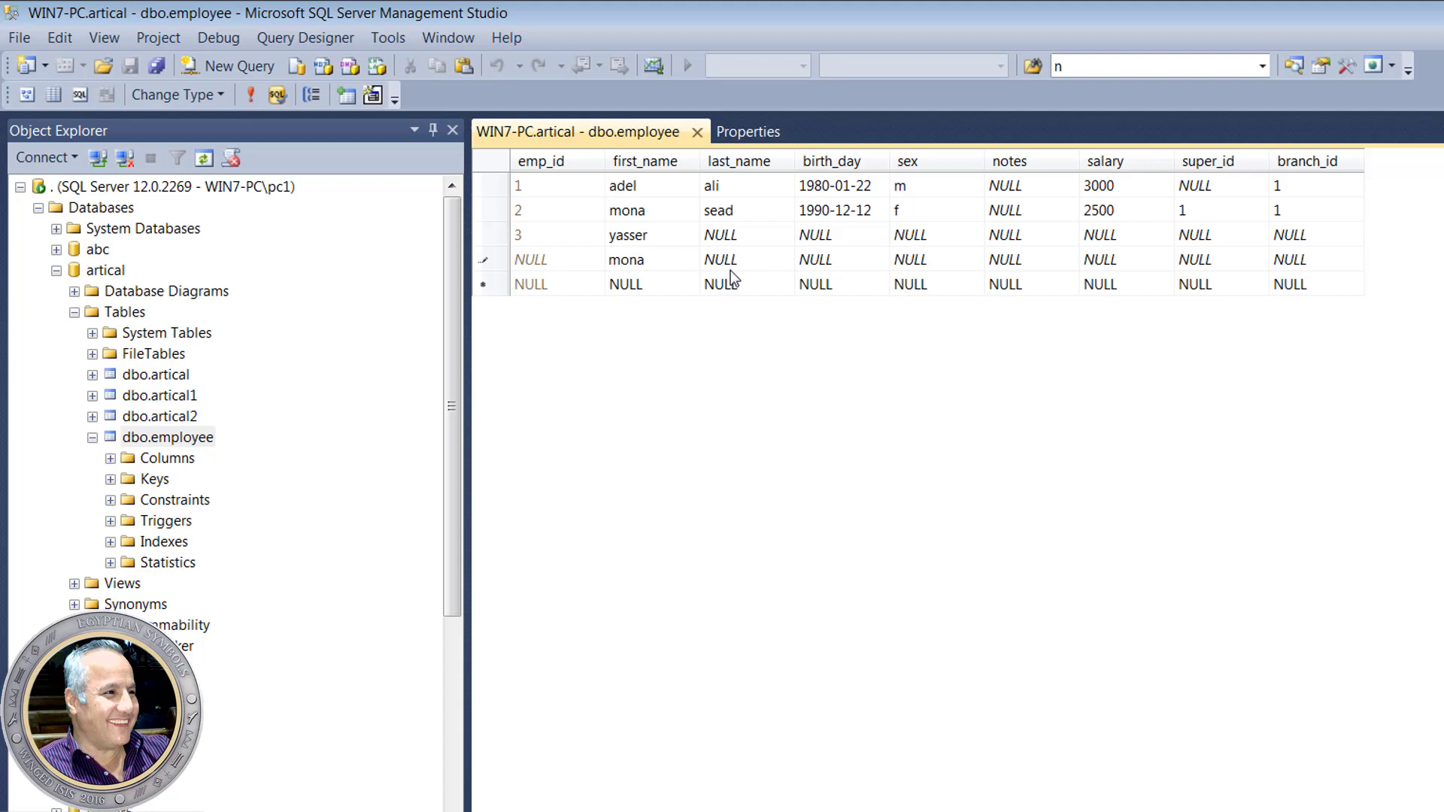
{"action": "key", "text": "Return"}
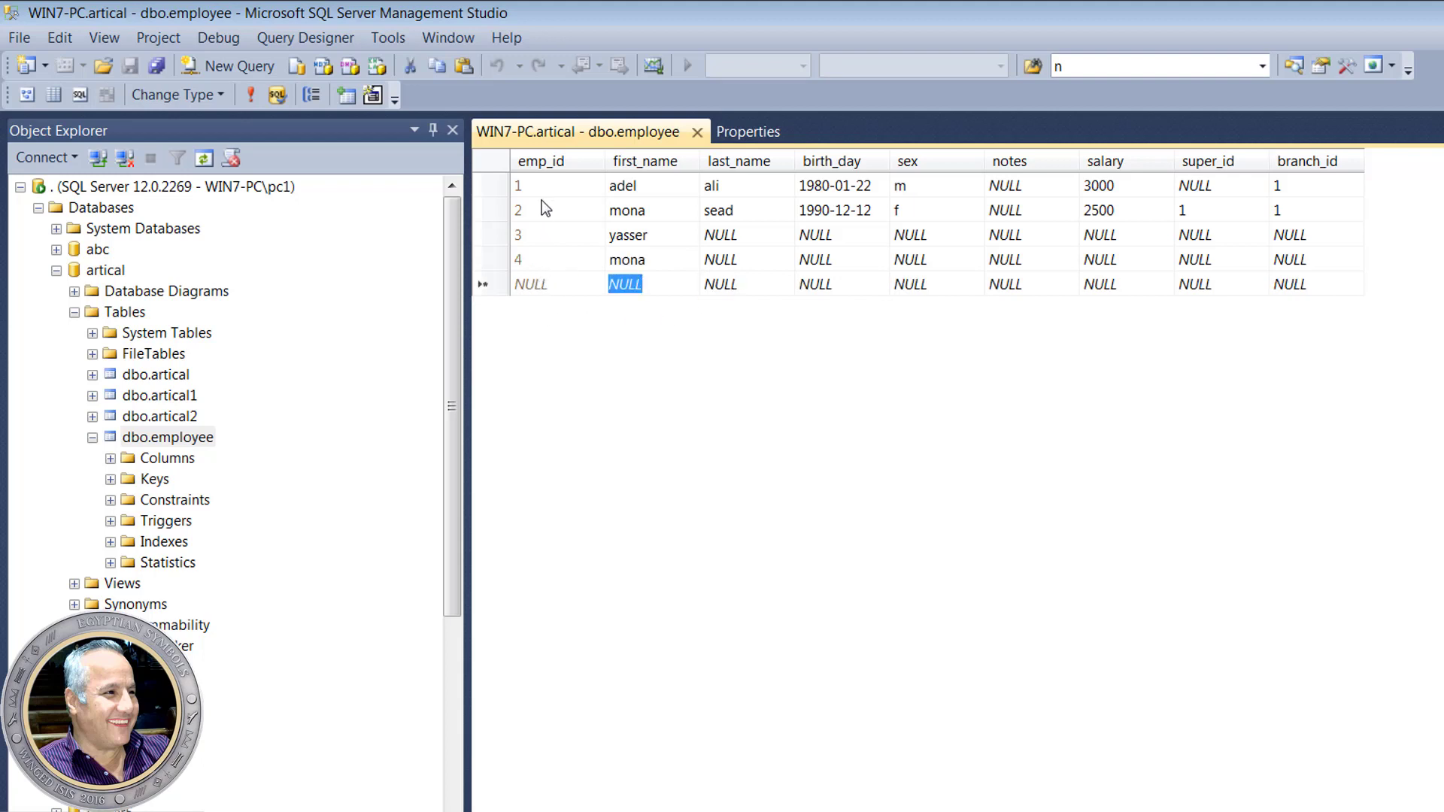